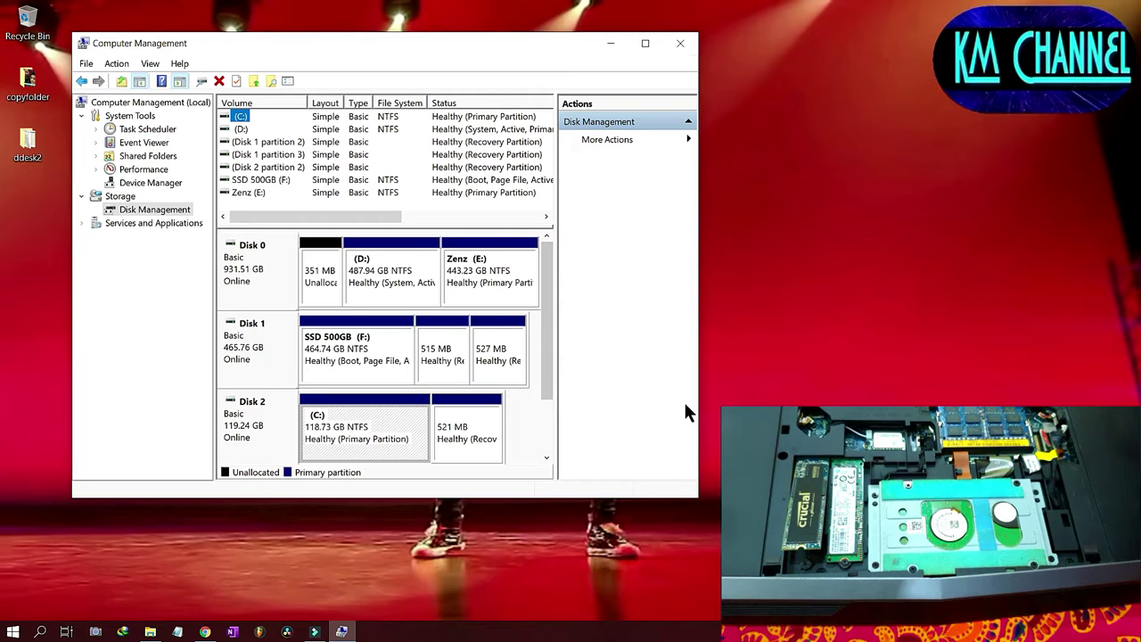
# Enlarge the Computer Management window to examine the partitions of Disk 0, Disk 1 and Disk 2, and close it.
pyautogui.moveTo(698, 415); pyautogui.dragTo(1076, 408)
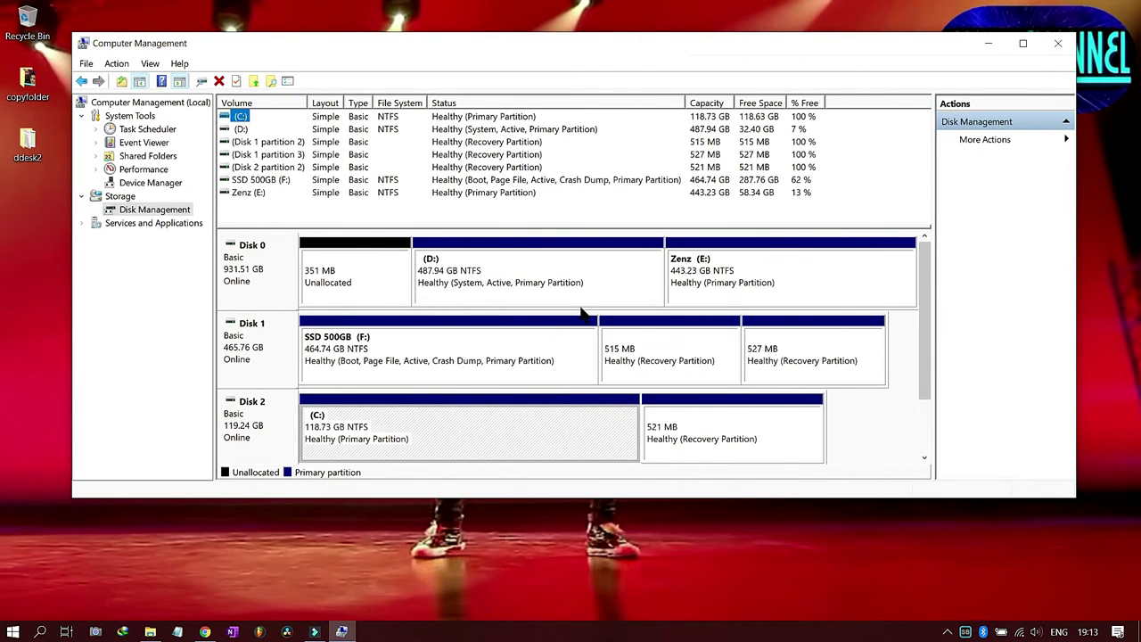
pyautogui.click(259, 265)
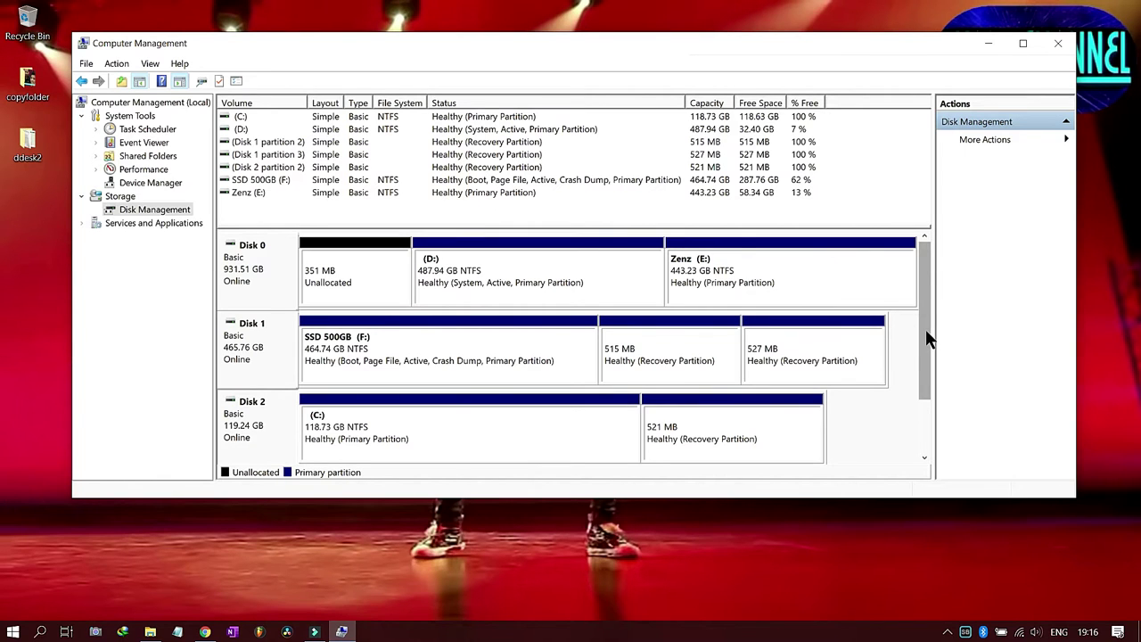
pyautogui.moveTo(926, 331); pyautogui.dragTo(923, 304)
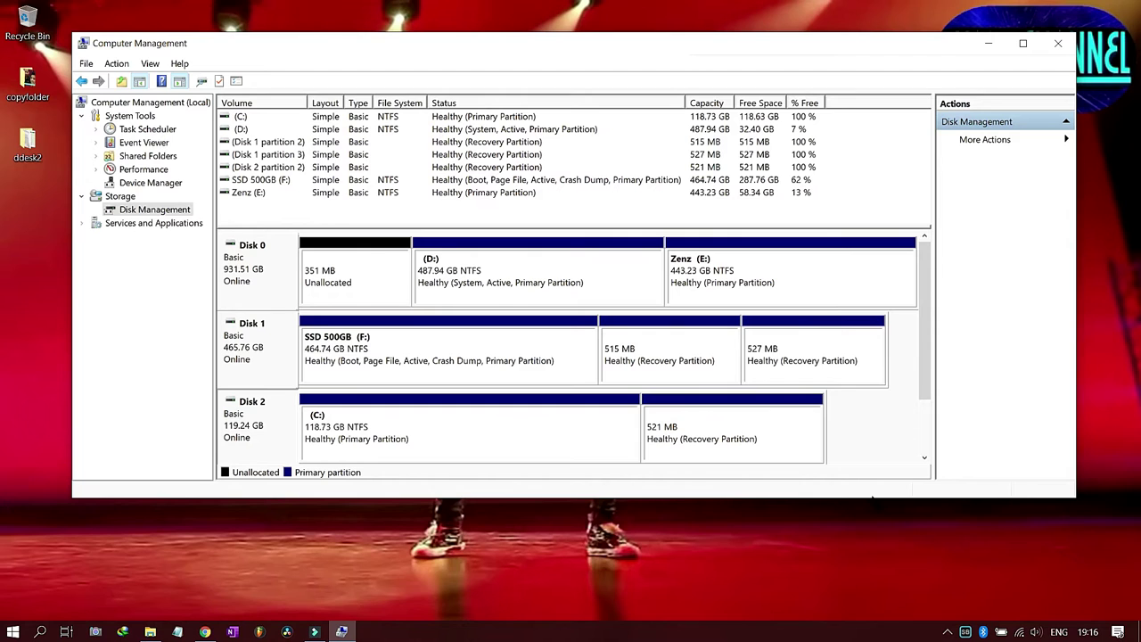
pyautogui.moveTo(880, 495)
pyautogui.mouseDown()
pyautogui.moveTo(882, 533)
pyautogui.moveTo(883, 510)
pyautogui.mouseUp()
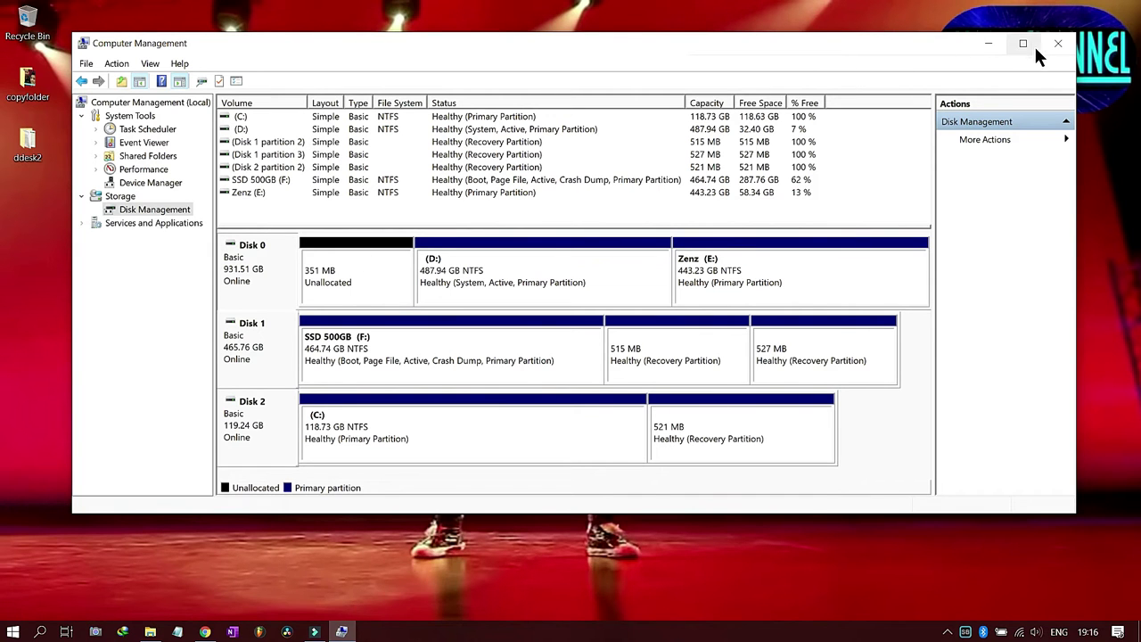
pyautogui.click(1057, 43)
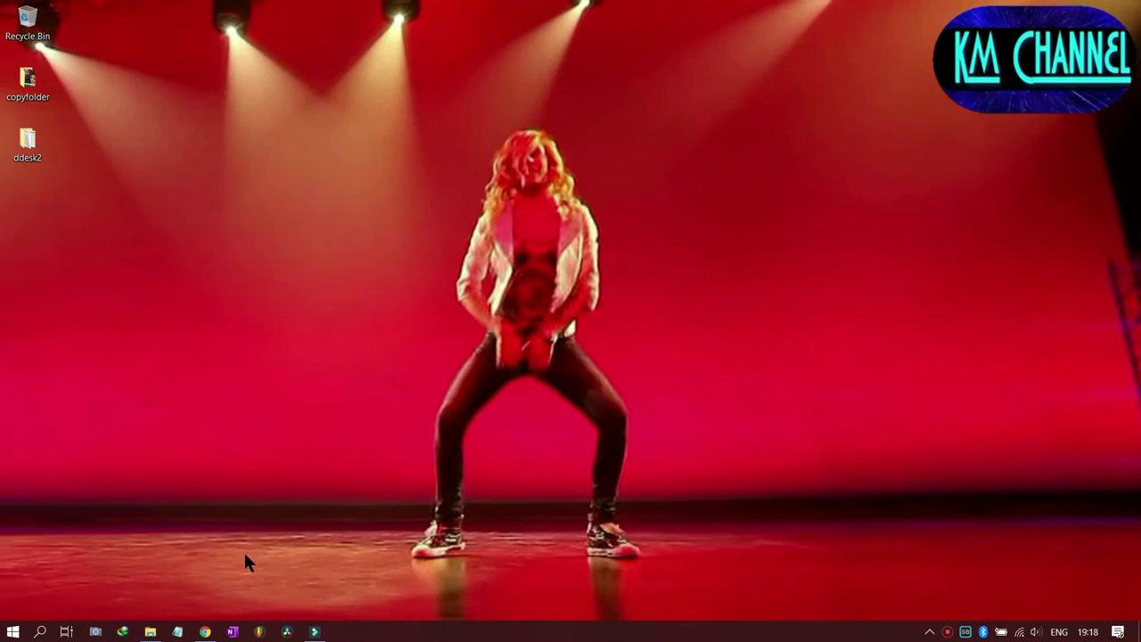
# Switch to File Explorer, enlarge its window and open the Local Disk (C:) drive.
pyautogui.click(150, 631)
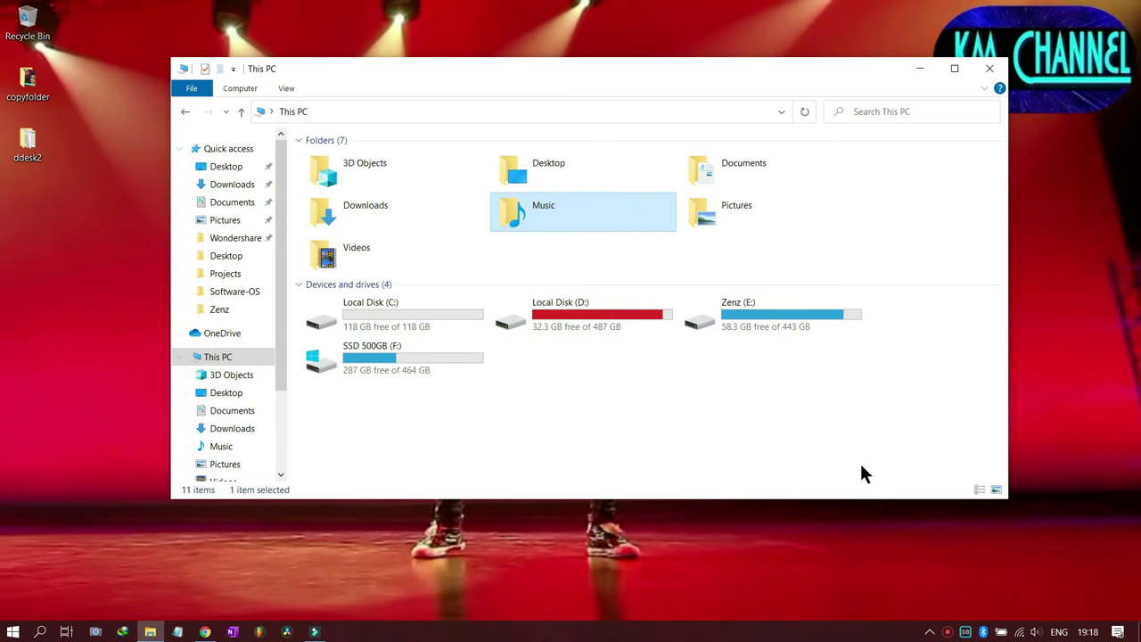
pyautogui.moveTo(1007, 497); pyautogui.dragTo(1052, 537)
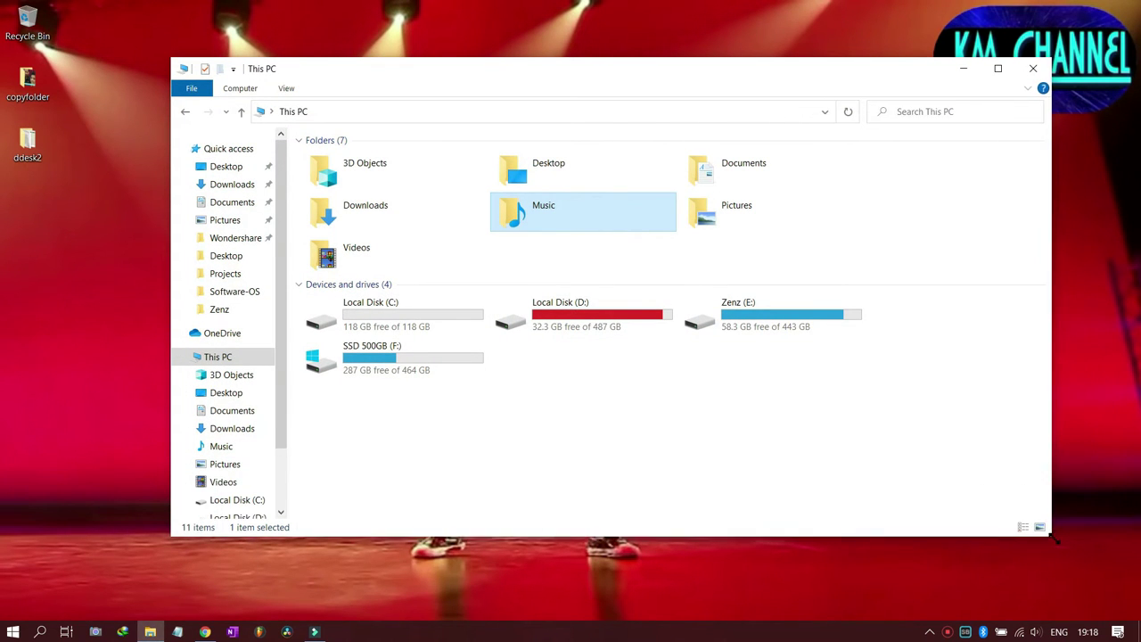
pyautogui.click(215, 360)
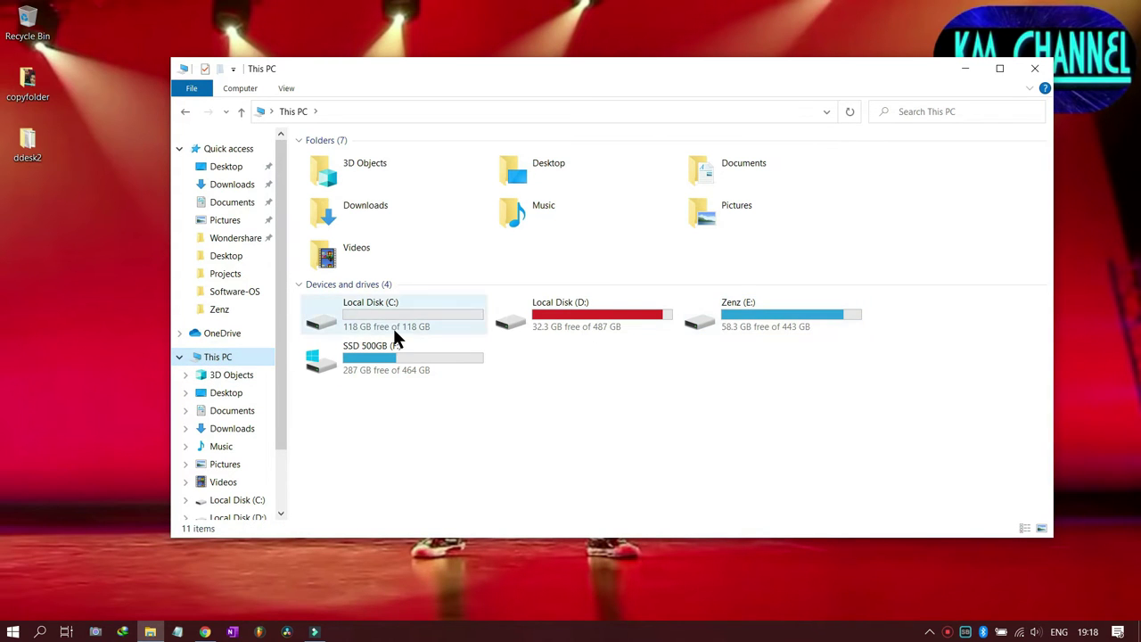
pyautogui.click(357, 316)
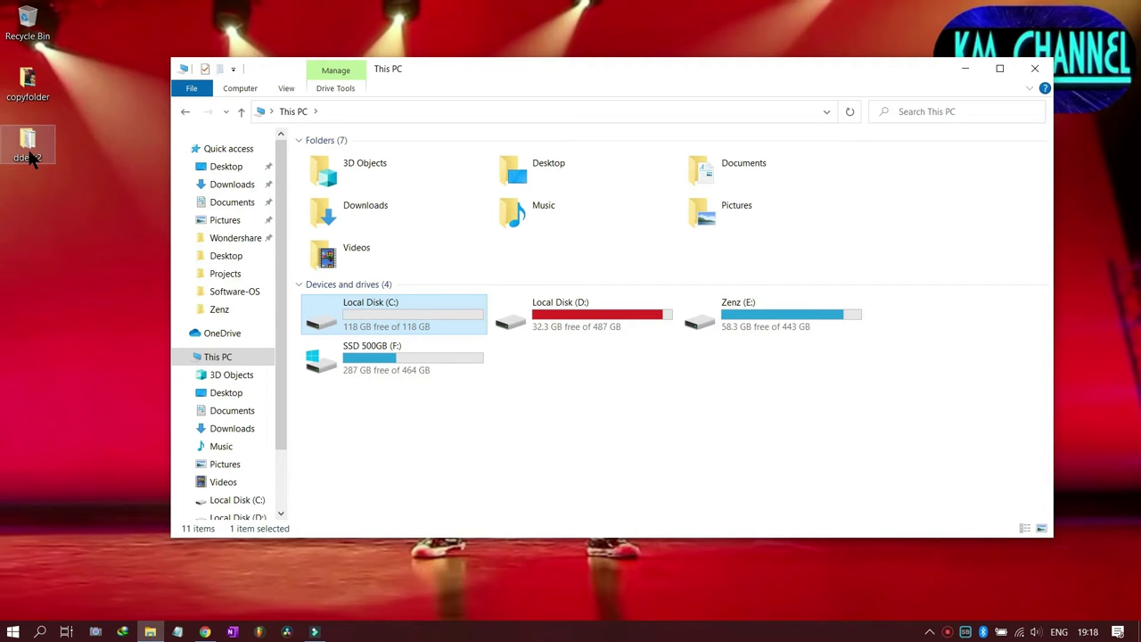
pyautogui.doubleClick(372, 303)
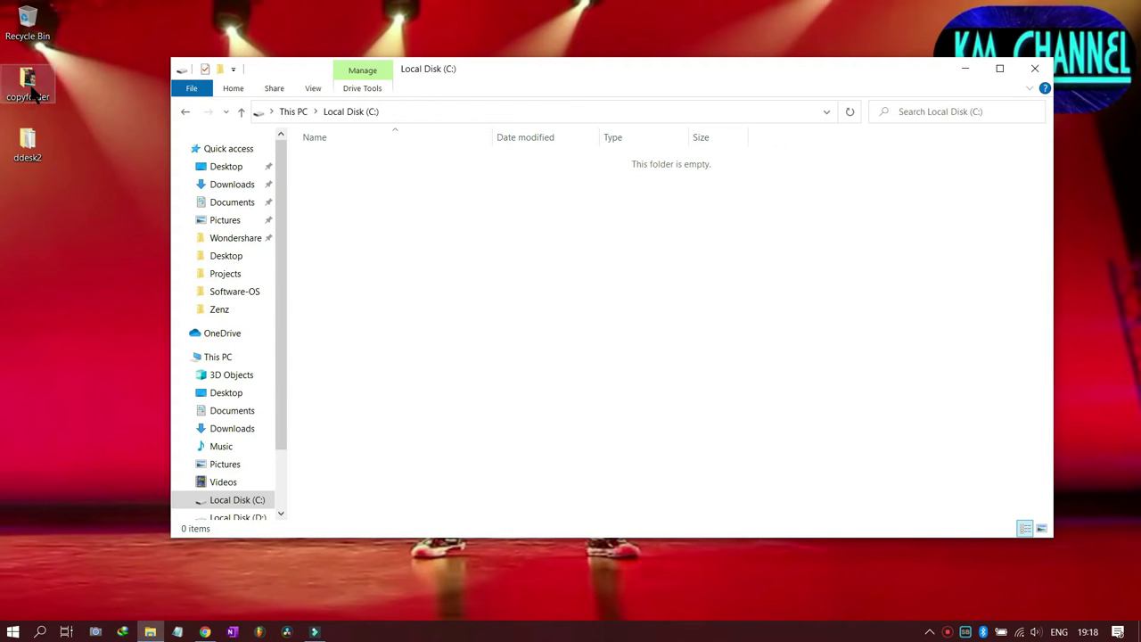
# Copy the copyfolder folder from the desktop into the root of Local Disk (C:).
pyautogui.rightClick(32, 92)
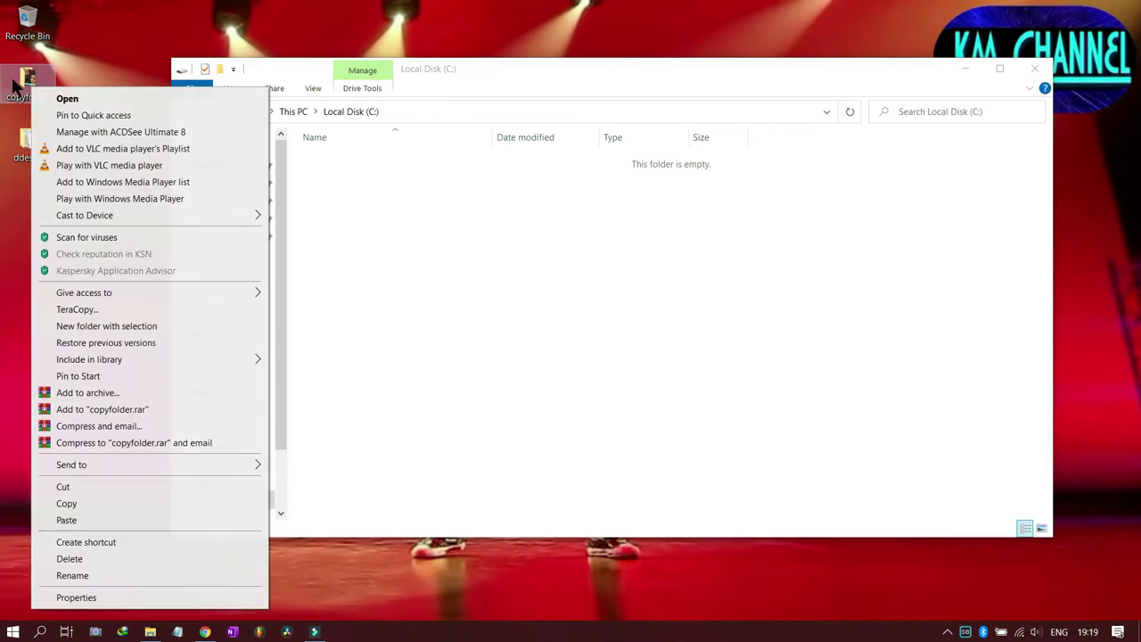
pyautogui.click(14, 82)
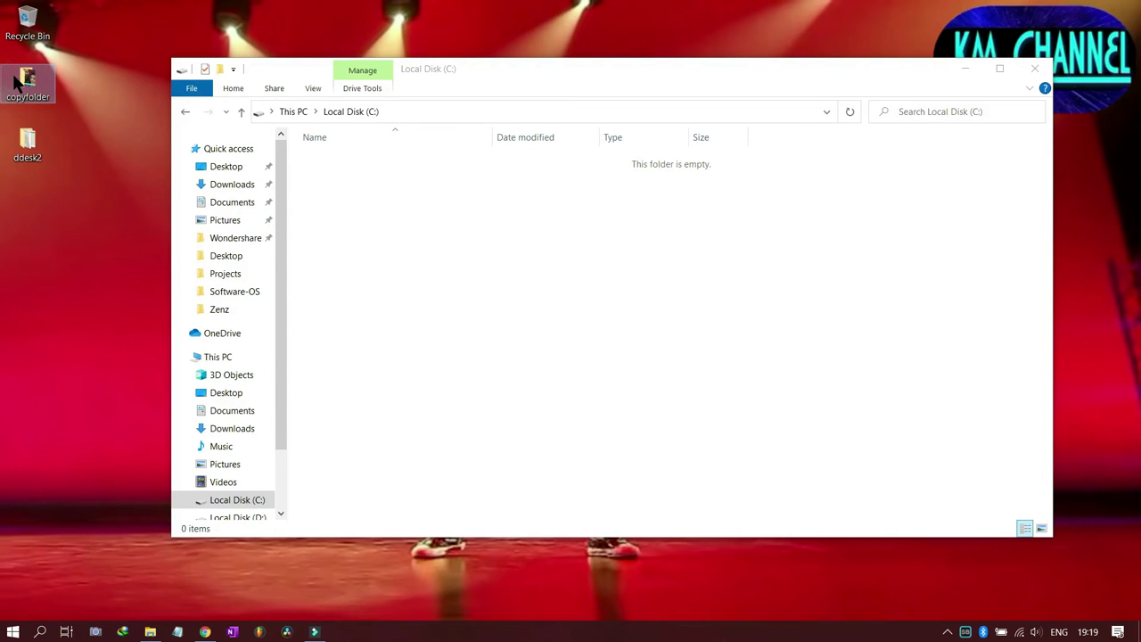
pyautogui.rightClick(14, 82)
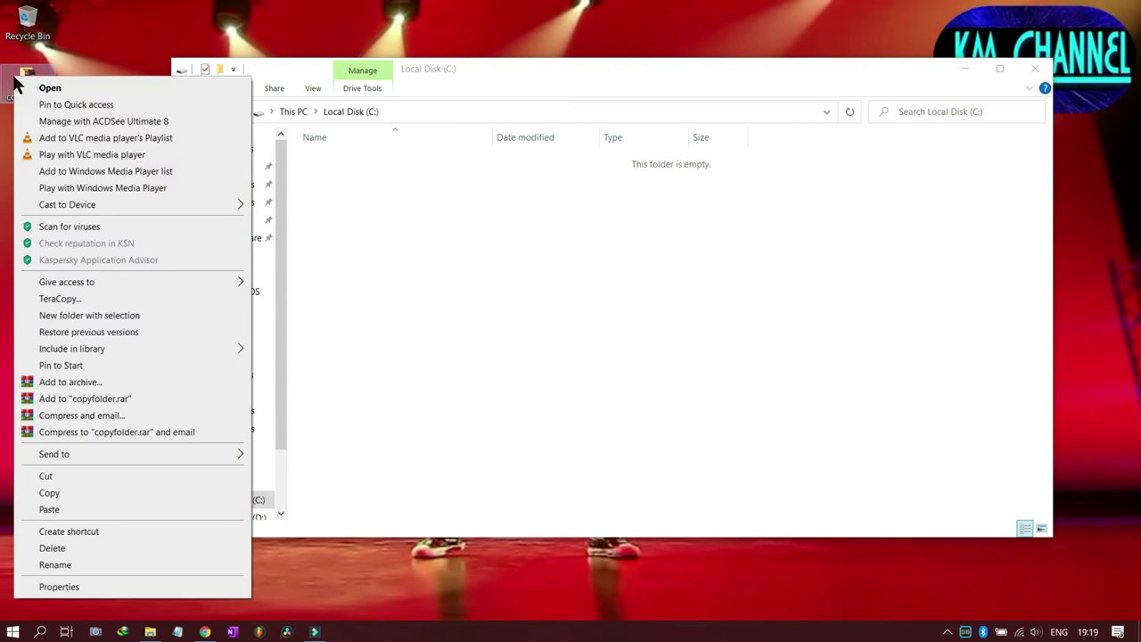
pyautogui.click(59, 493)
pyautogui.click(391, 260)
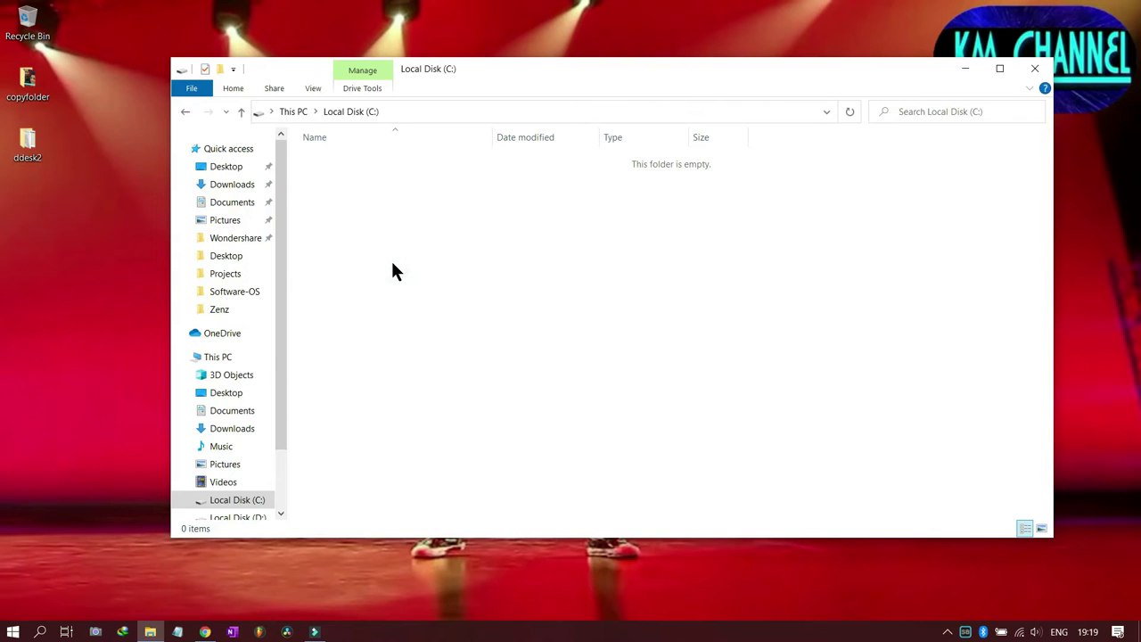
pyautogui.rightClick(391, 261)
pyautogui.click(428, 369)
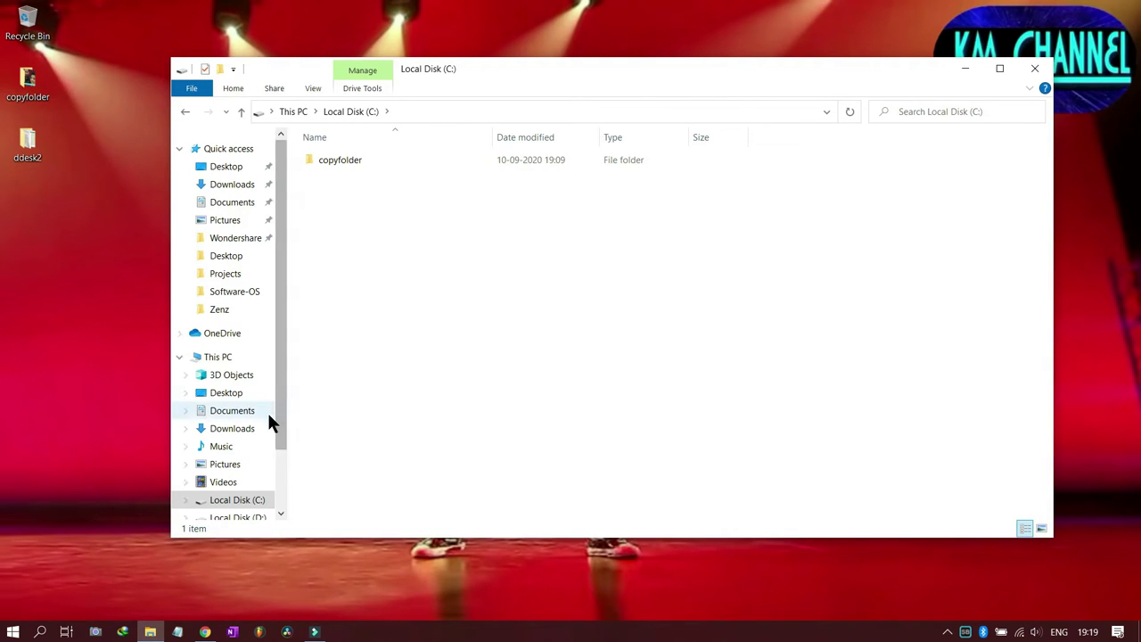
# Check the drives in This PC, reopen Local Disk (C:) and start copying the desktop folder ddesk2 into it.
pyautogui.scroll(-2, 278, 411)
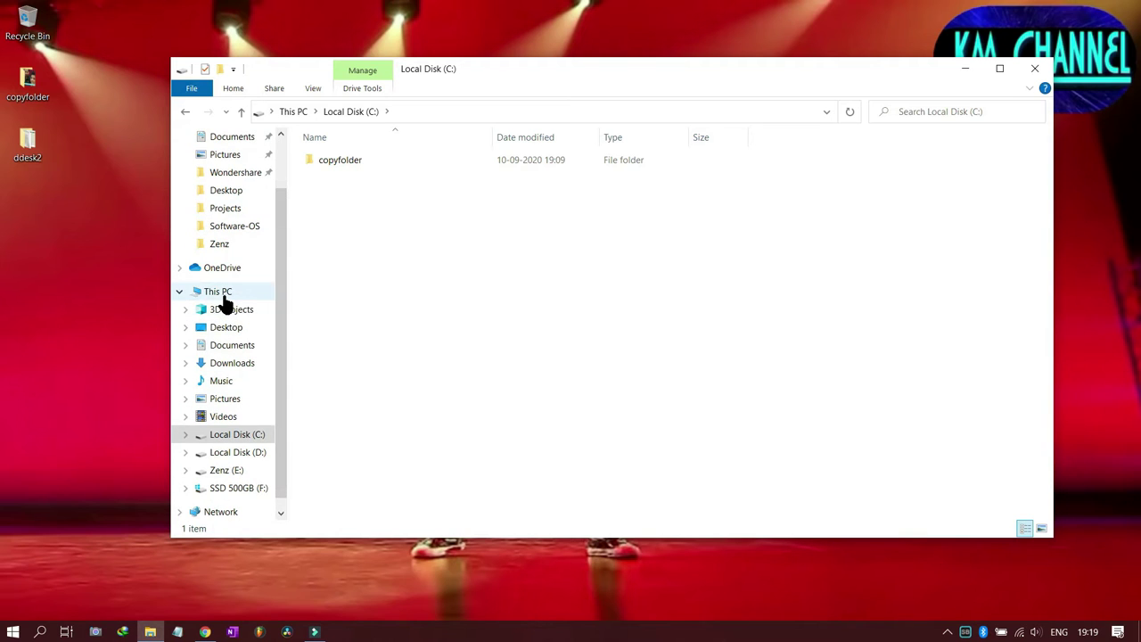
pyautogui.click(221, 294)
pyautogui.click(469, 454)
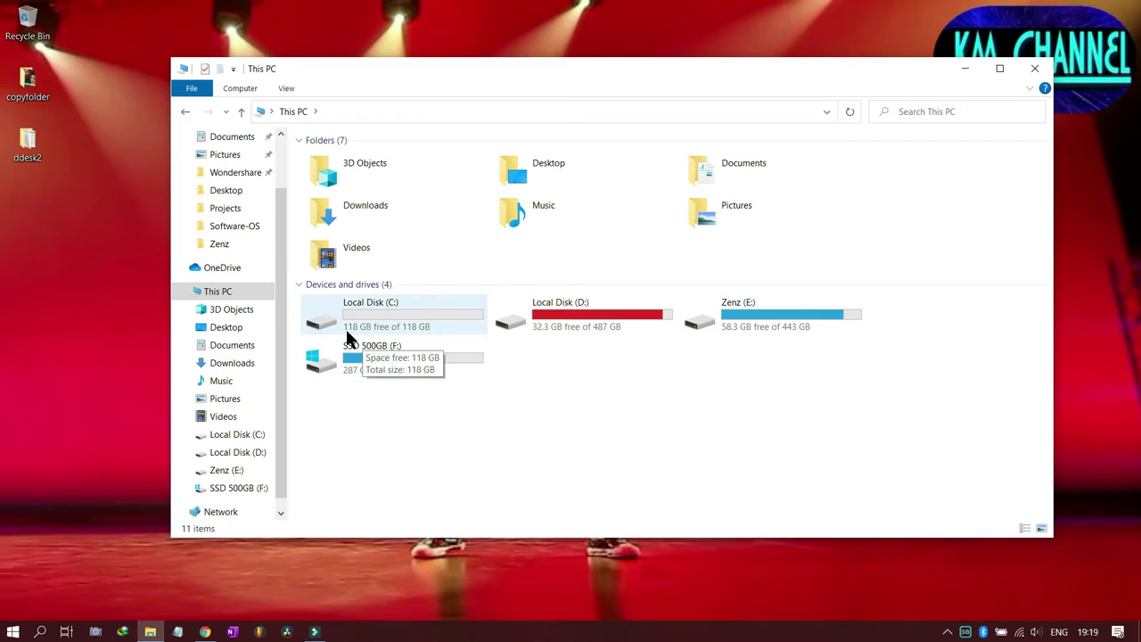
pyautogui.doubleClick(359, 317)
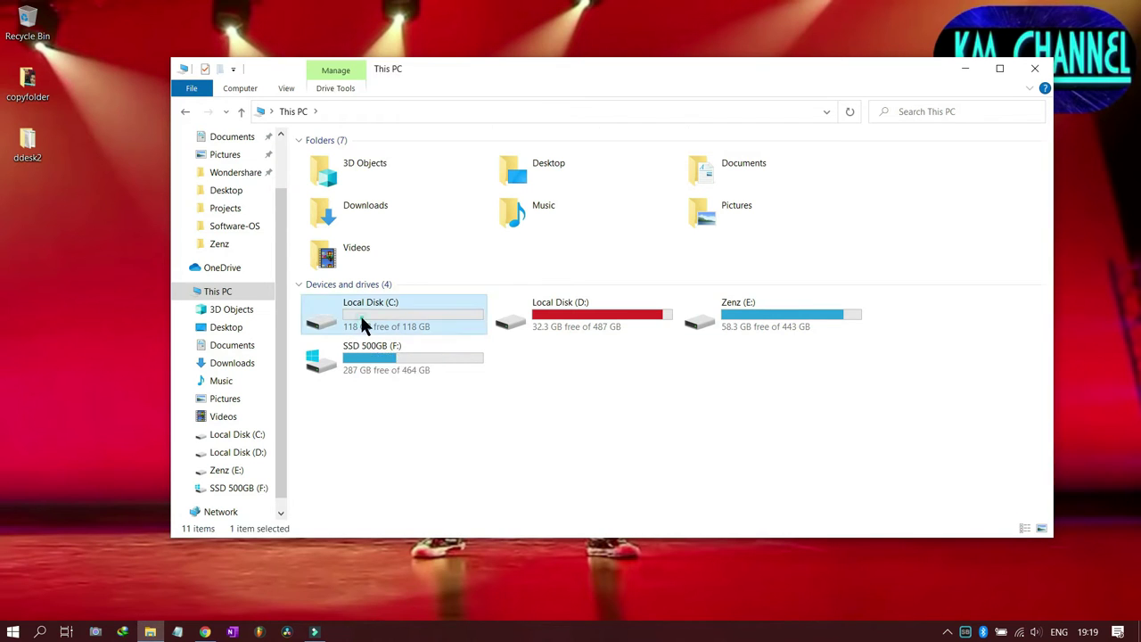
pyautogui.moveTo(26, 147); pyautogui.dragTo(452, 261)
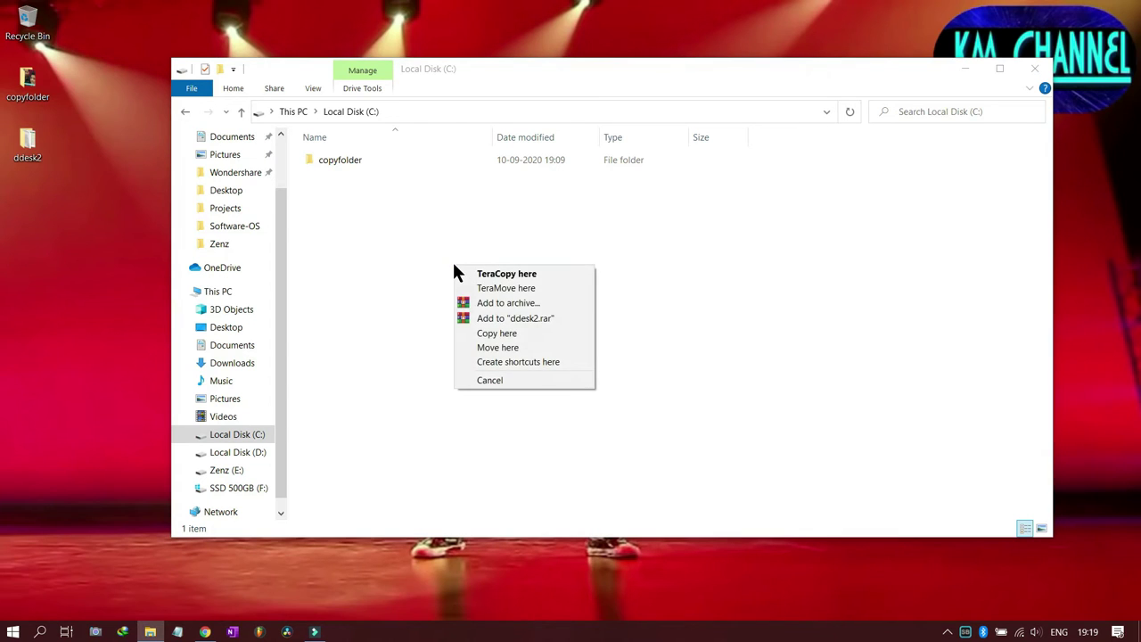
pyautogui.click(496, 337)
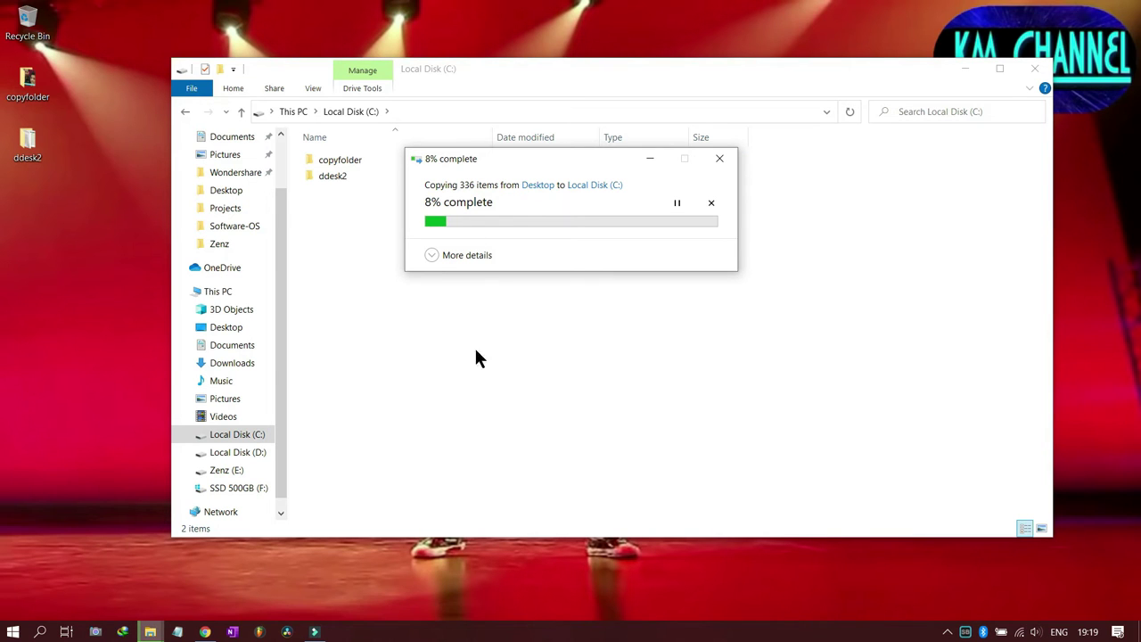
# Minimize the Local Disk (C:) window, move the copy progress window aside, and pause and cancel the ddesk2 copy.
pyautogui.moveTo(536, 152); pyautogui.dragTo(455, 268)
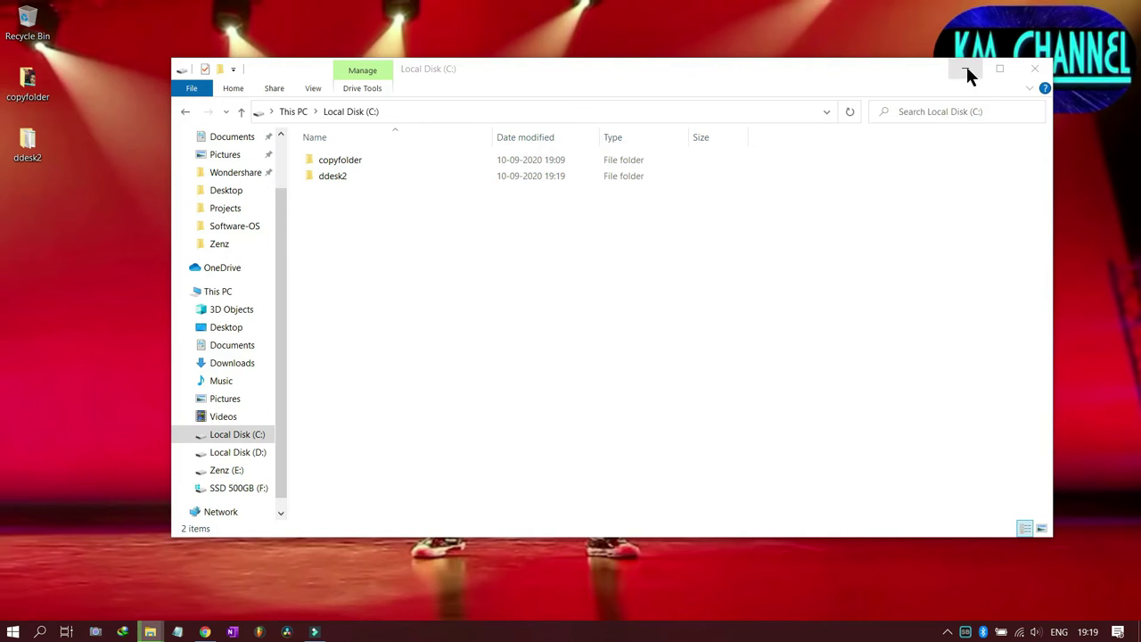
pyautogui.click(964, 69)
pyautogui.click(480, 275)
pyautogui.moveTo(501, 280); pyautogui.dragTo(875, 178)
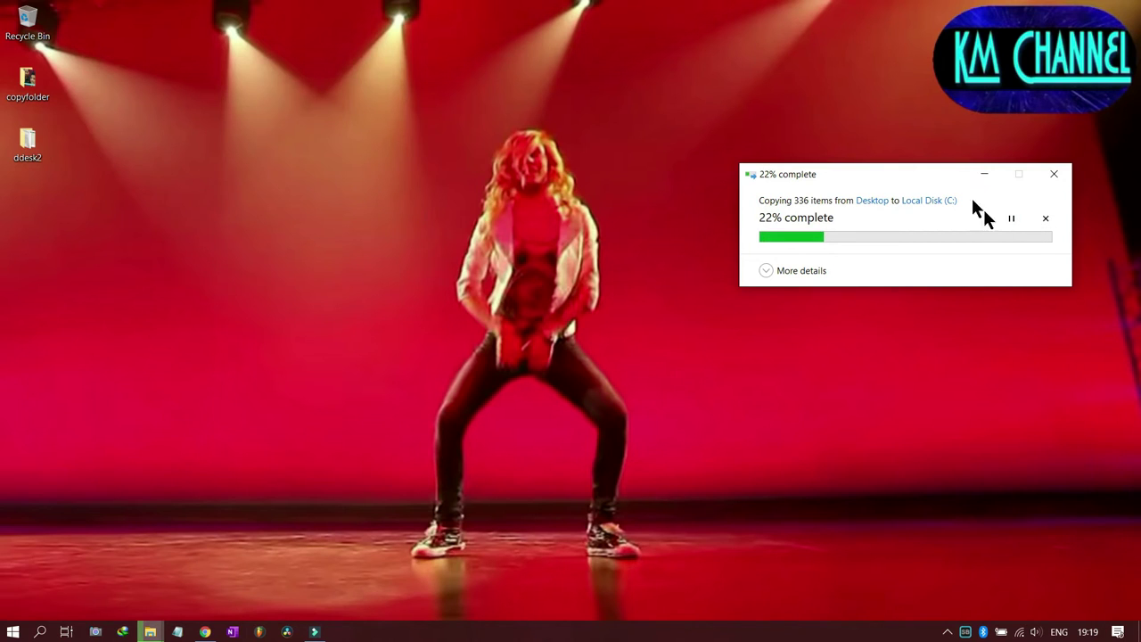
pyautogui.moveTo(925, 175); pyautogui.dragTo(903, 193)
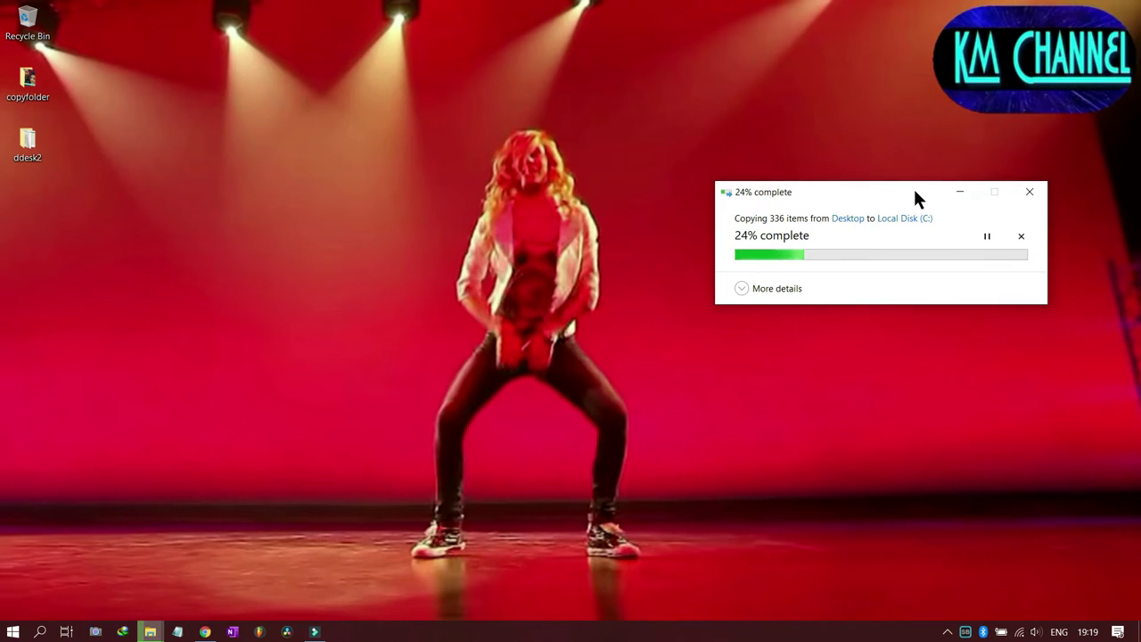
pyautogui.click(986, 236)
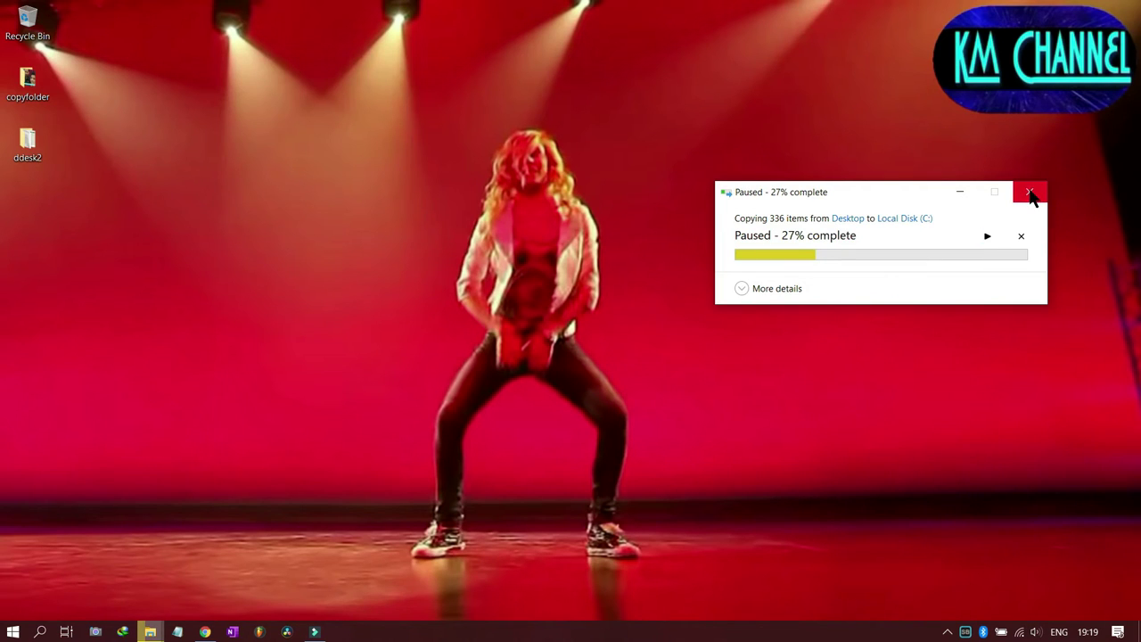
pyautogui.click(1030, 193)
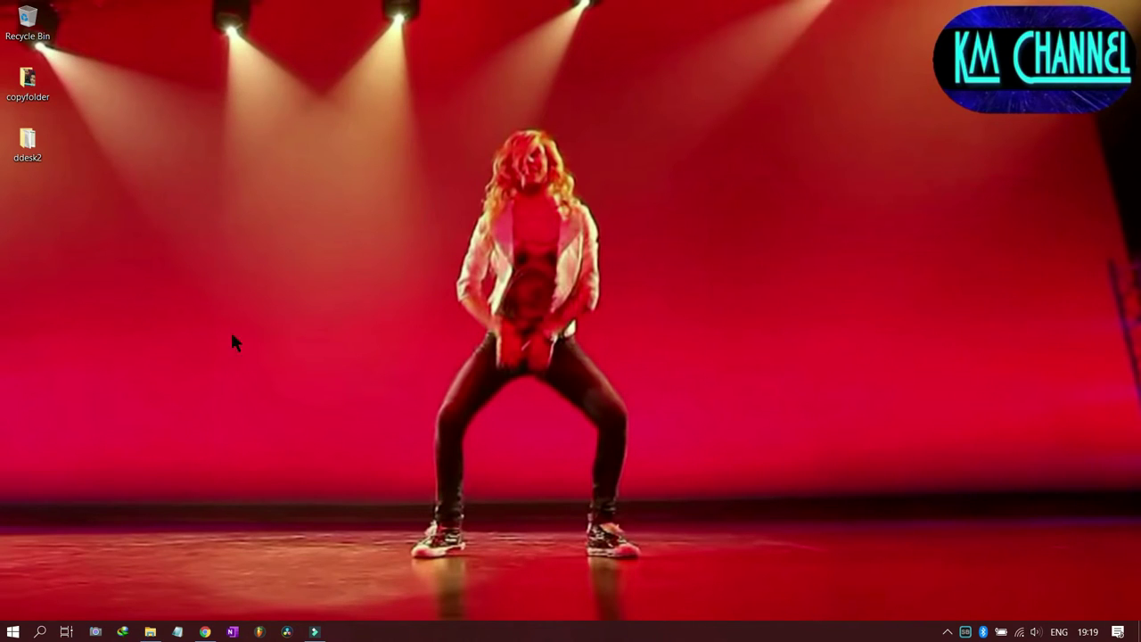
# Restore the Local Disk (C:) window and examine the contents of its ddesk2 and copyfolder folders.
pyautogui.click(150, 631)
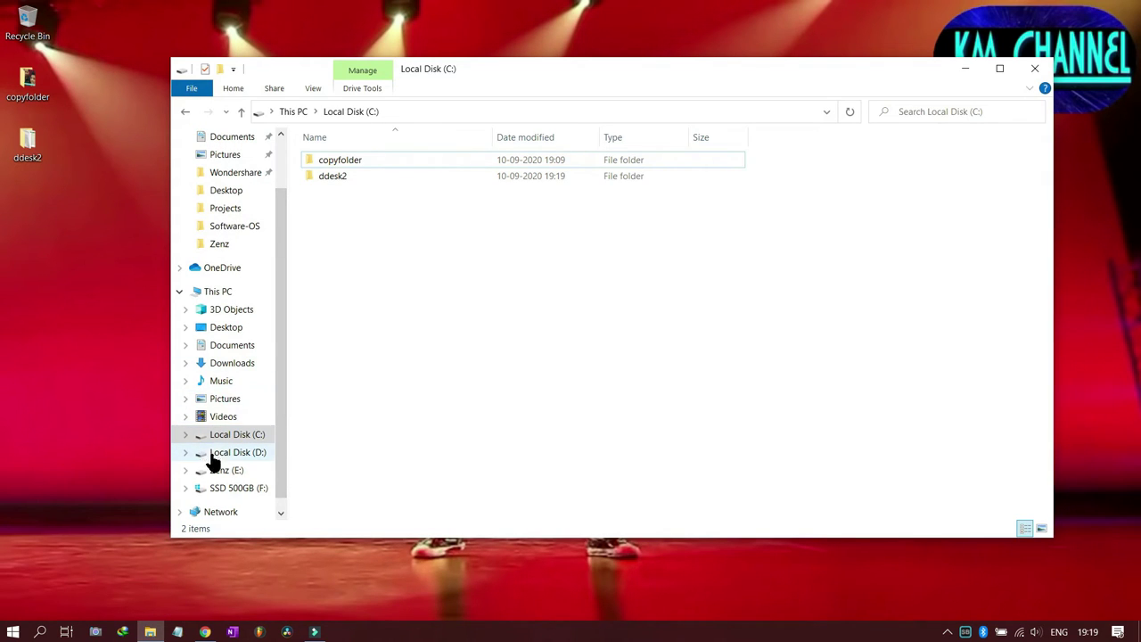
pyautogui.click(224, 436)
pyautogui.doubleClick(321, 175)
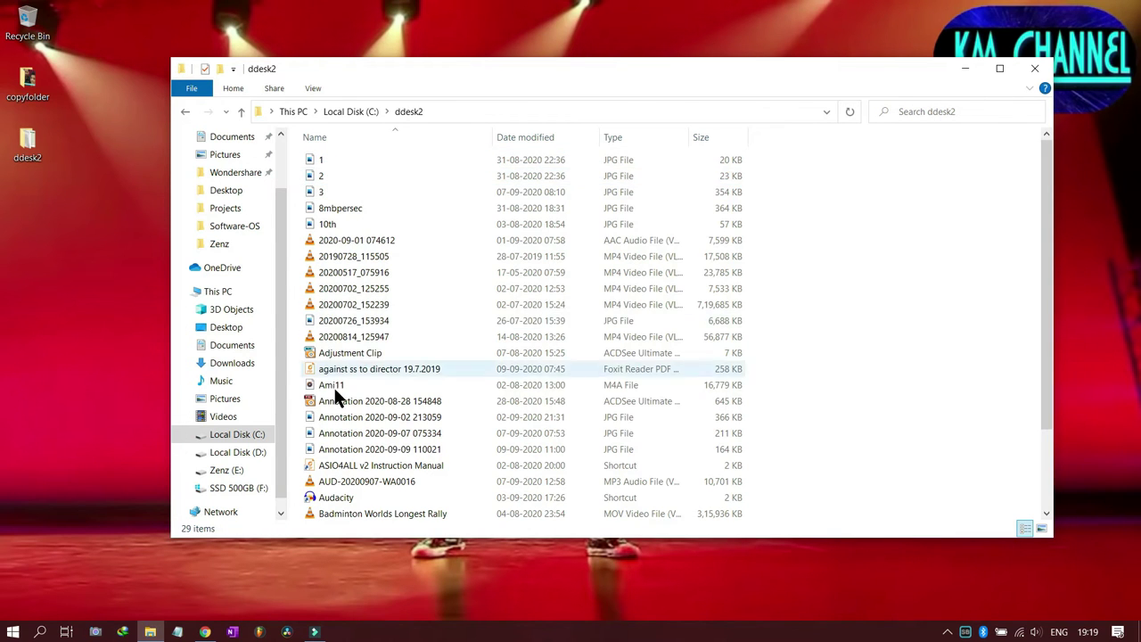
pyautogui.click(357, 112)
pyautogui.click(346, 160)
pyautogui.doubleClick(346, 161)
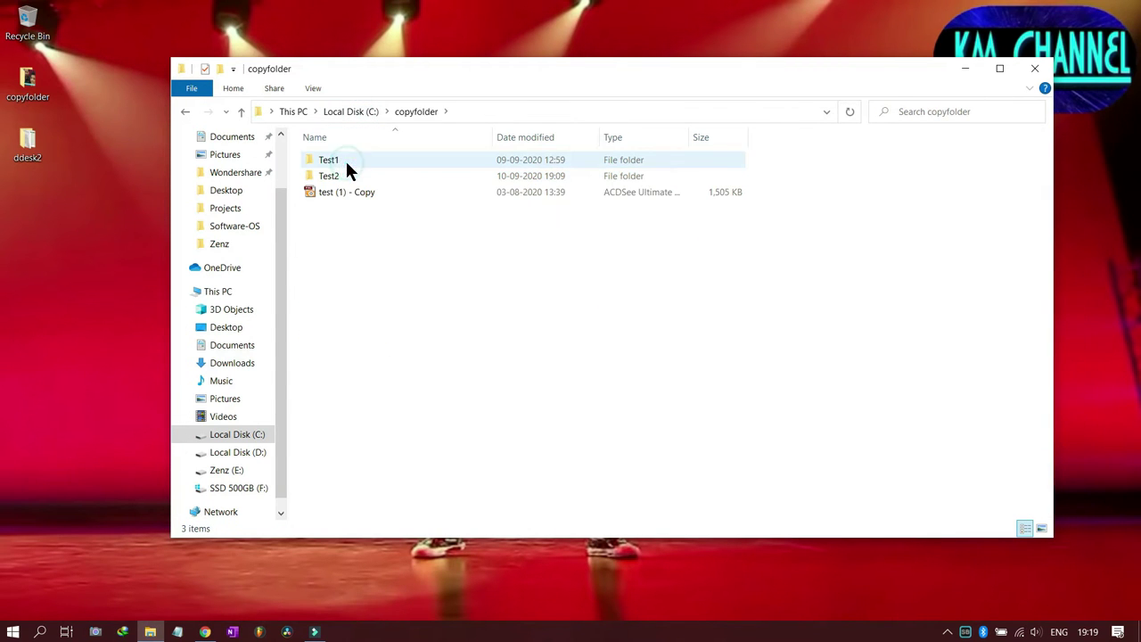
pyautogui.click(351, 112)
pyautogui.click(387, 308)
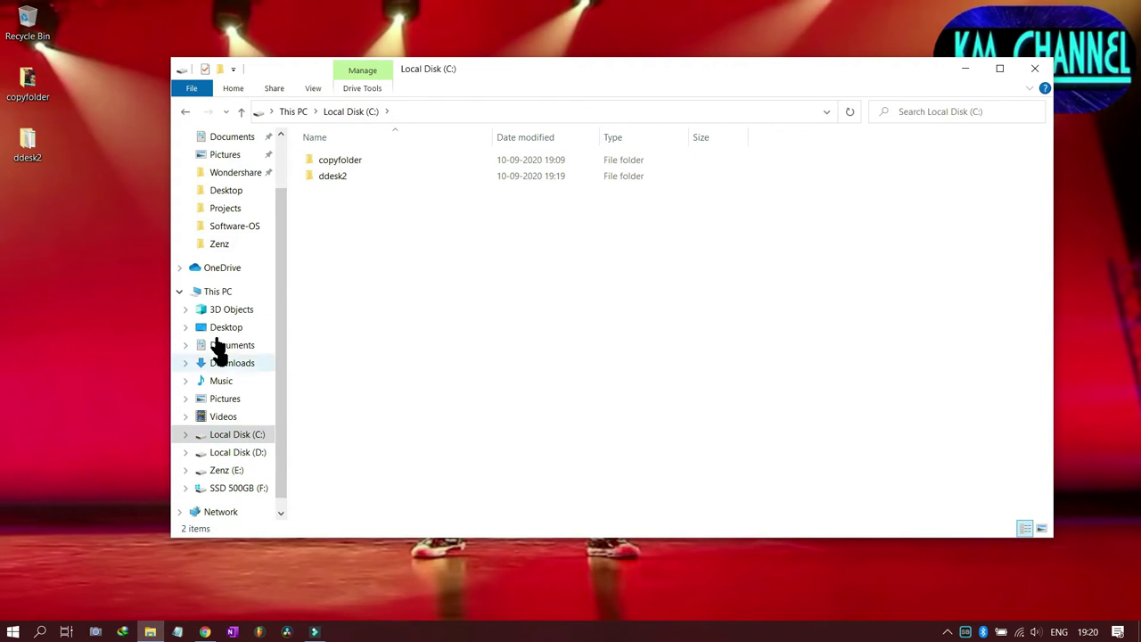
# Open the Format settings for Local Disk (C:) from This PC and move the dialog clear of the drive list.
pyautogui.click(219, 296)
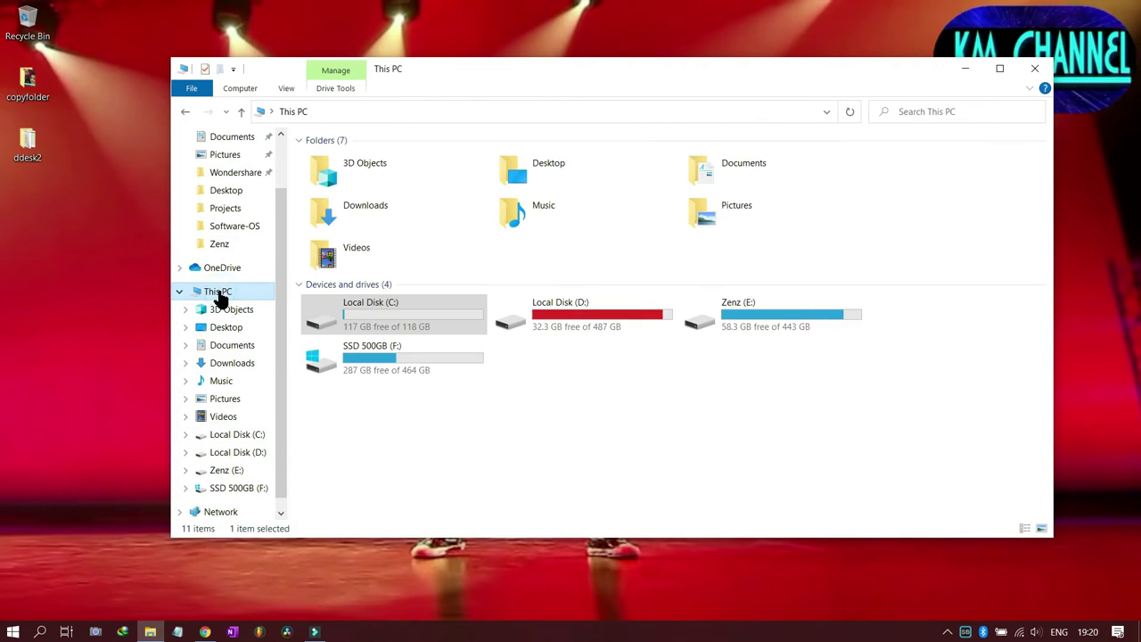
pyautogui.rightClick(382, 316)
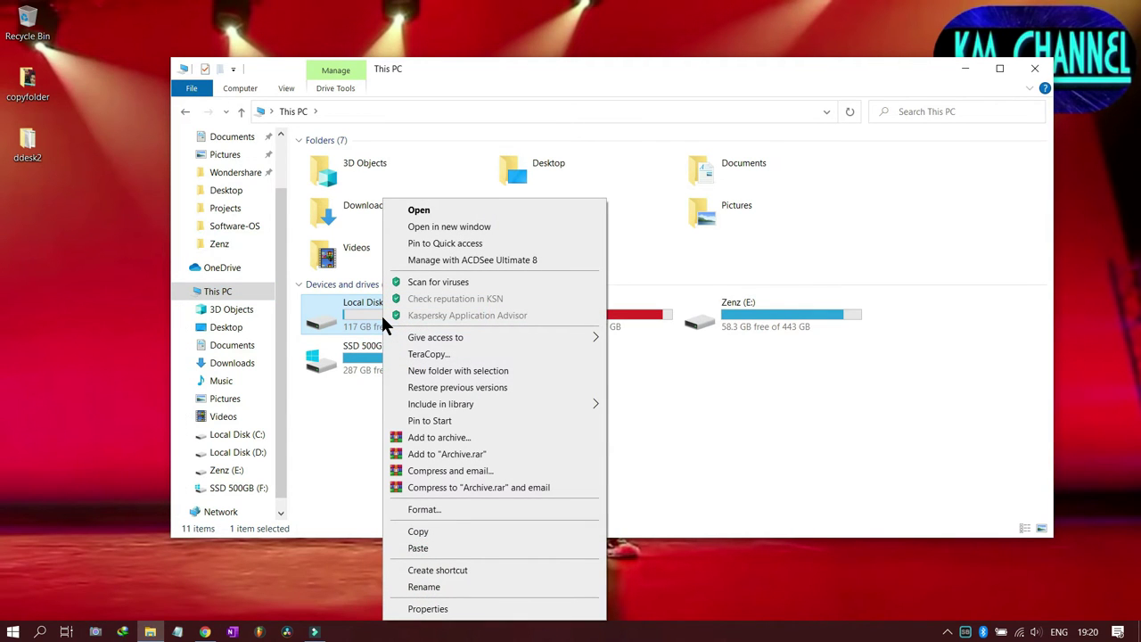
pyautogui.click(426, 509)
pyautogui.moveTo(337, 223); pyautogui.dragTo(710, 151)
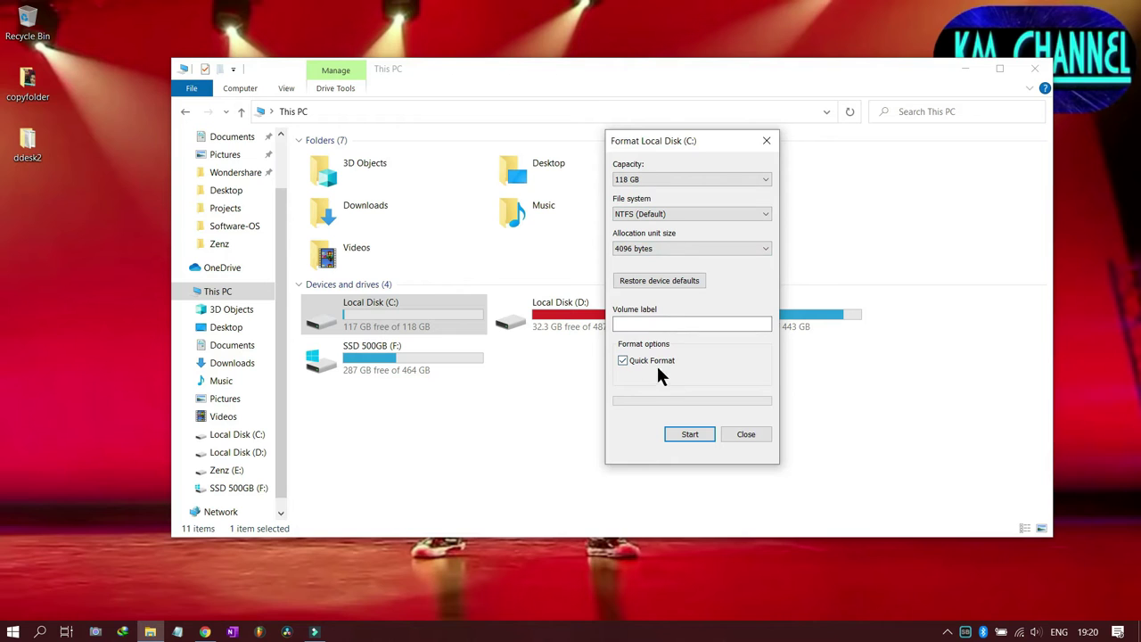
pyautogui.moveTo(709, 139); pyautogui.dragTo(726, 140)
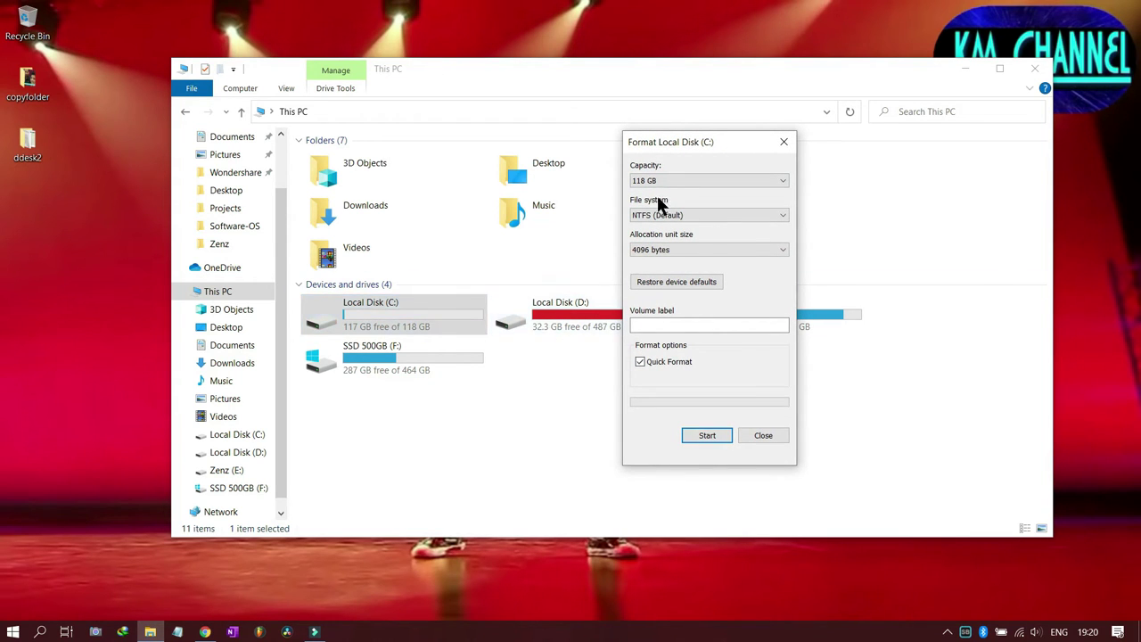
pyautogui.moveTo(716, 142); pyautogui.dragTo(979, 144)
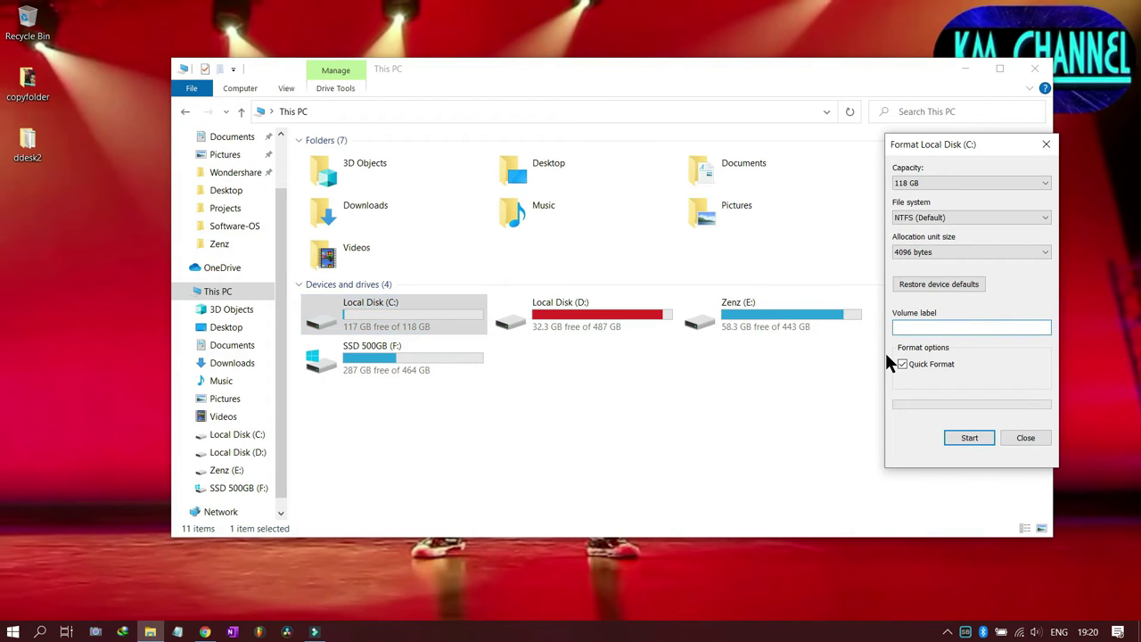
# Quick-format Local Disk (C:) as NTFS with the volume label SSD 118GB, then close the format dialog.
pyautogui.write('SSD 118GB')
pyautogui.click(967, 440)
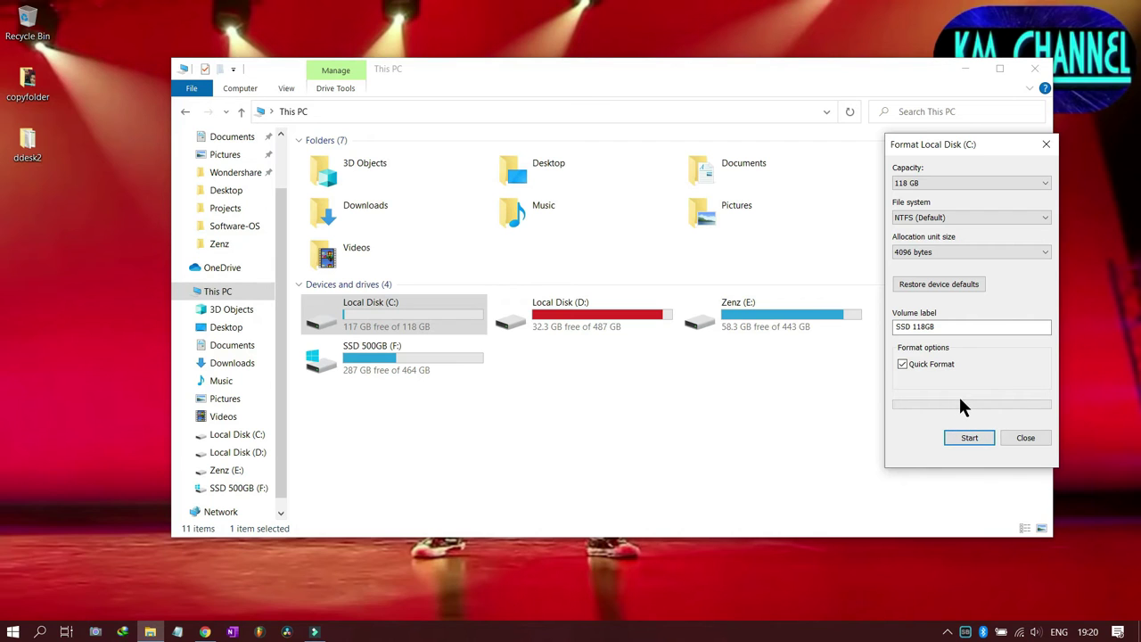
pyautogui.click(970, 437)
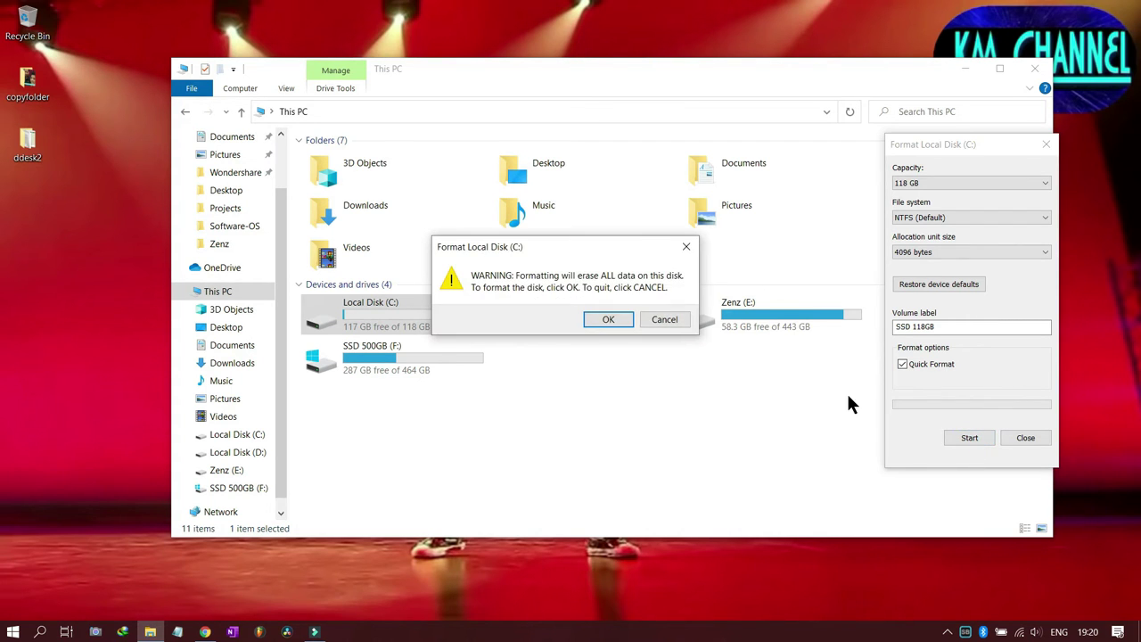
pyautogui.click(606, 320)
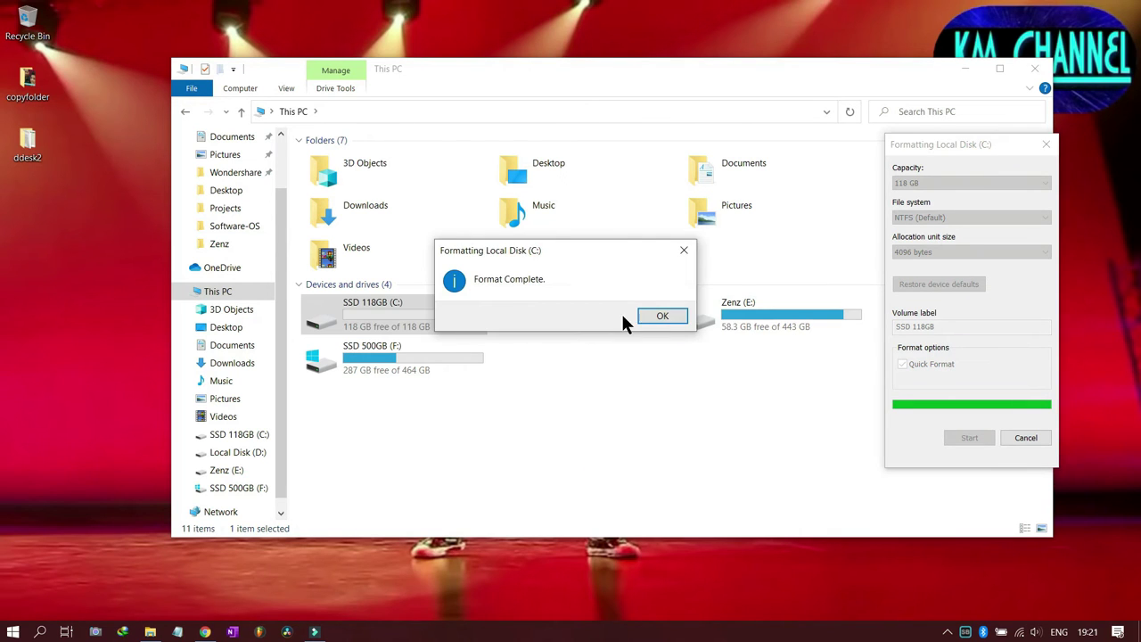
pyautogui.click(655, 316)
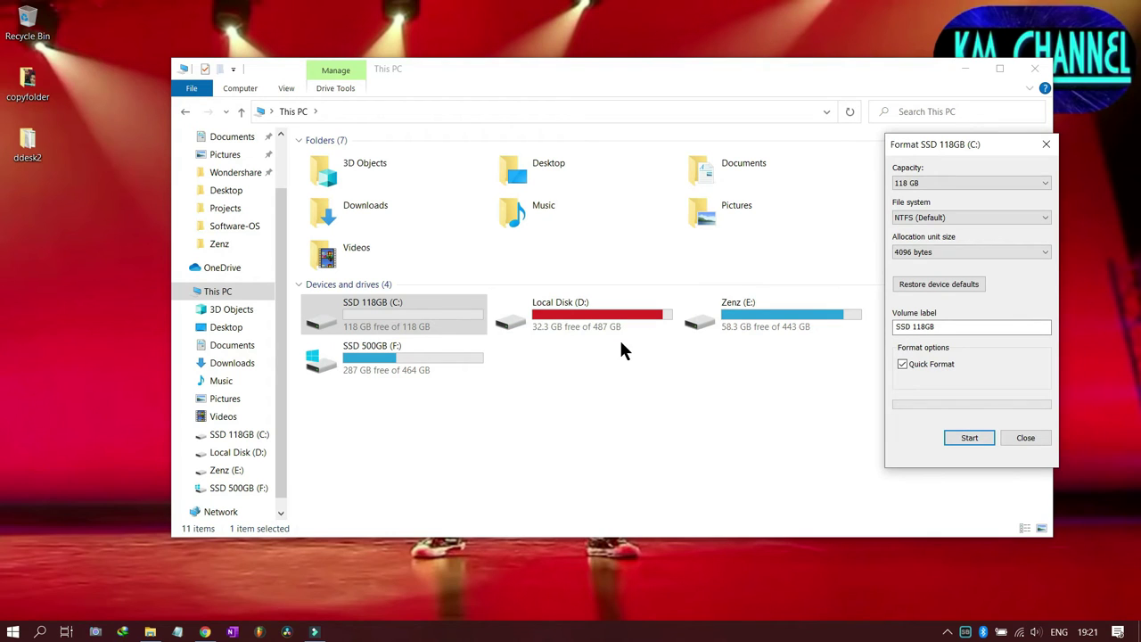
pyautogui.click(1028, 437)
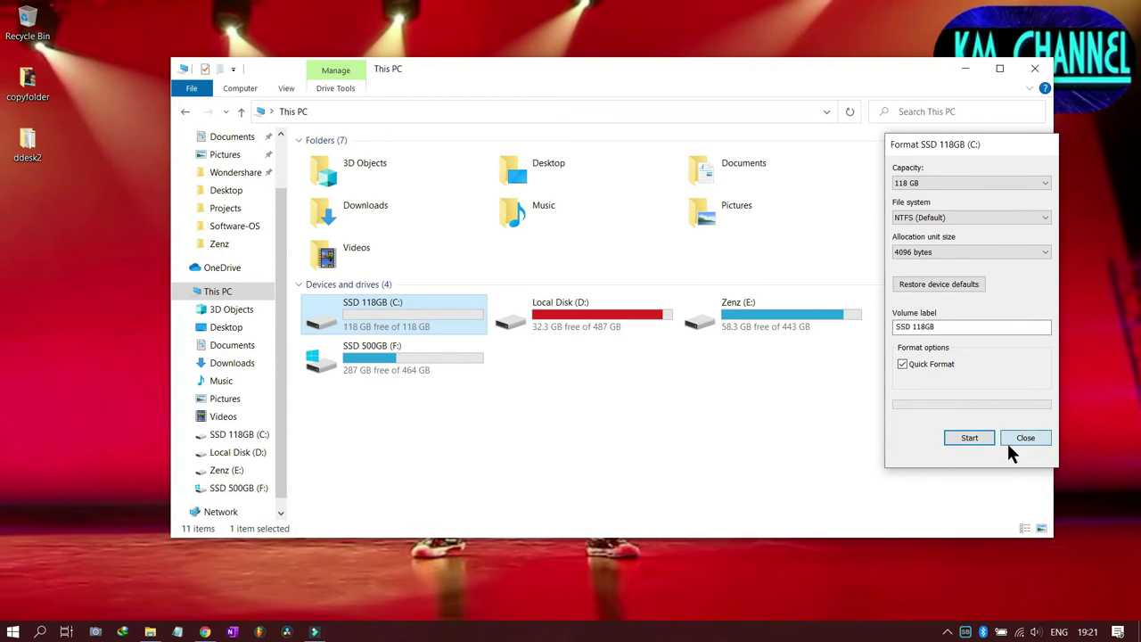
pyautogui.click(552, 441)
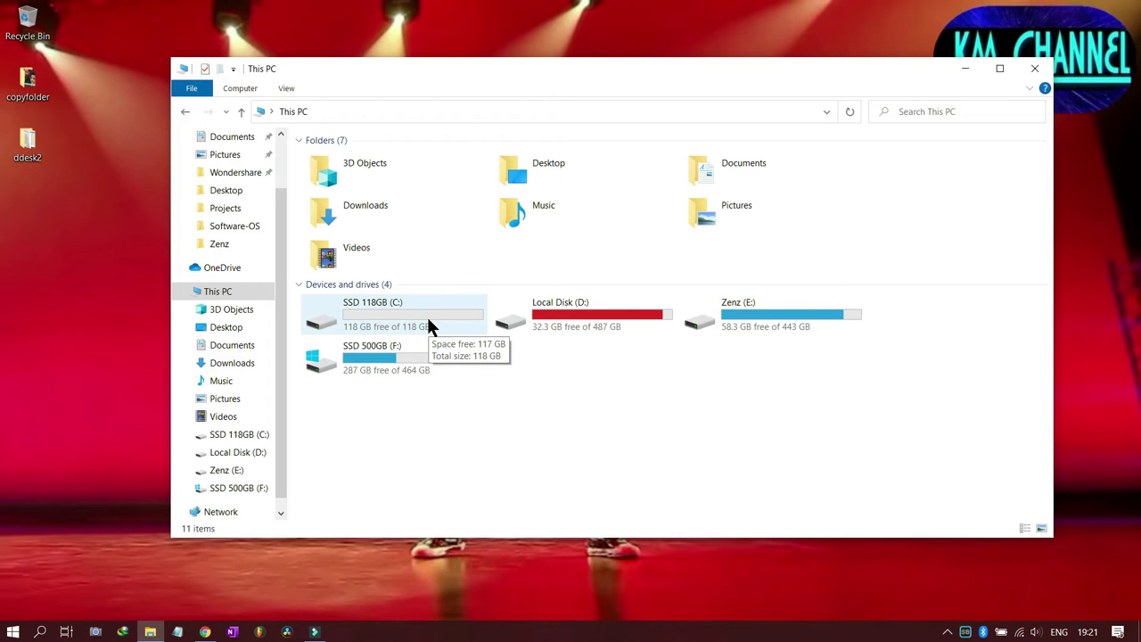
# Open Disk Management in Computer Management for this PC, widening the window and enlarging the graphical disk view to show all disks.
pyautogui.rightClick(224, 300)
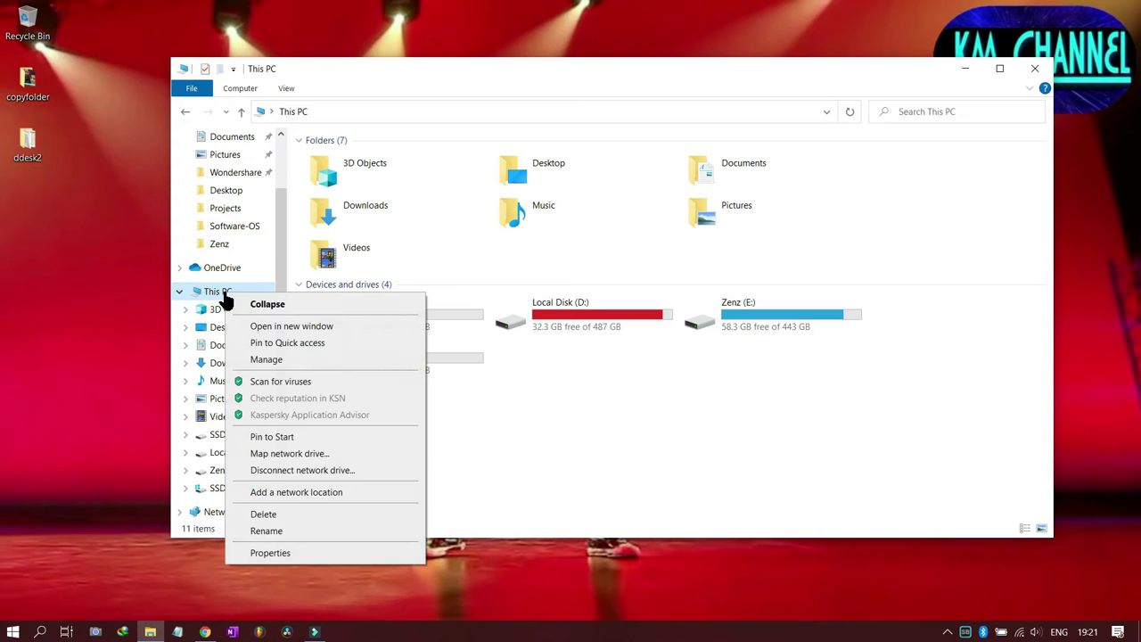
pyautogui.click(258, 359)
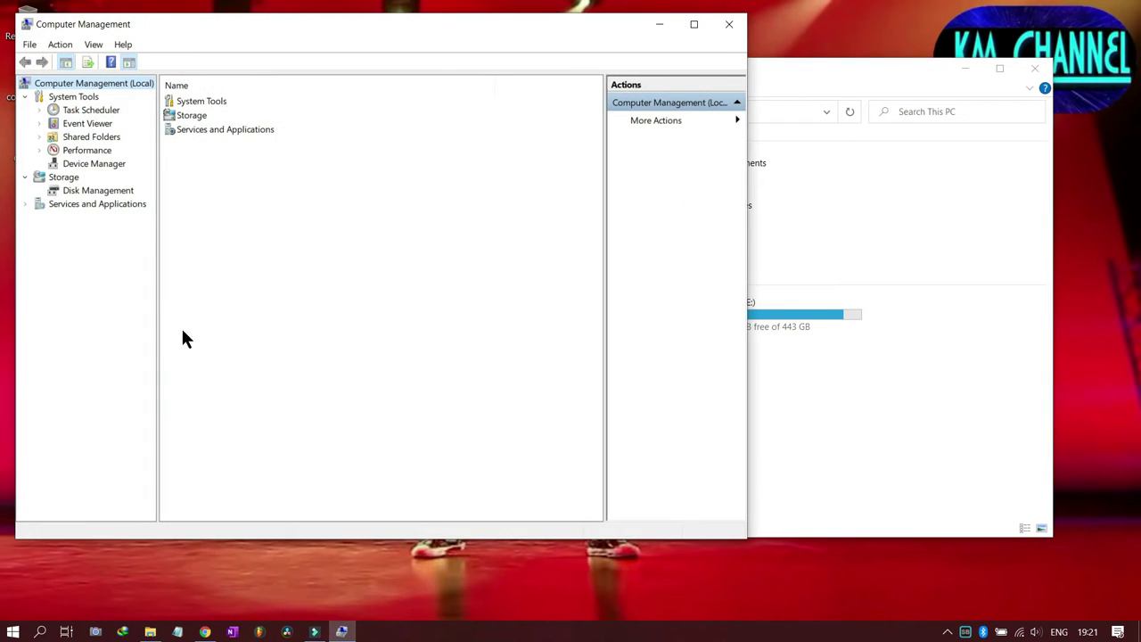
pyautogui.moveTo(752, 269); pyautogui.dragTo(918, 268)
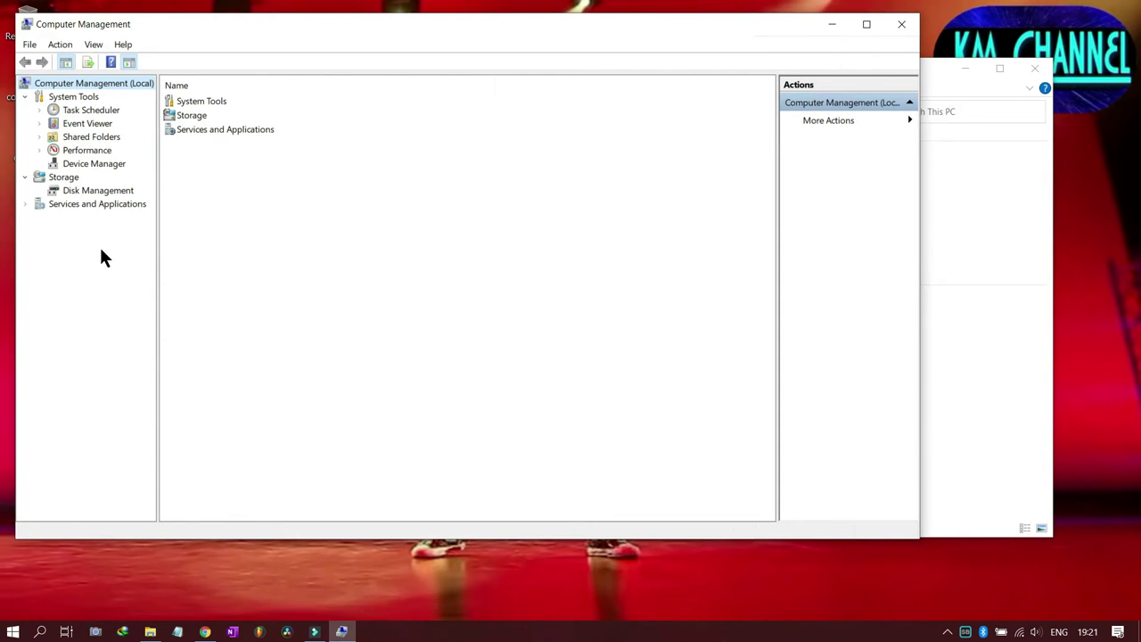
pyautogui.click(102, 190)
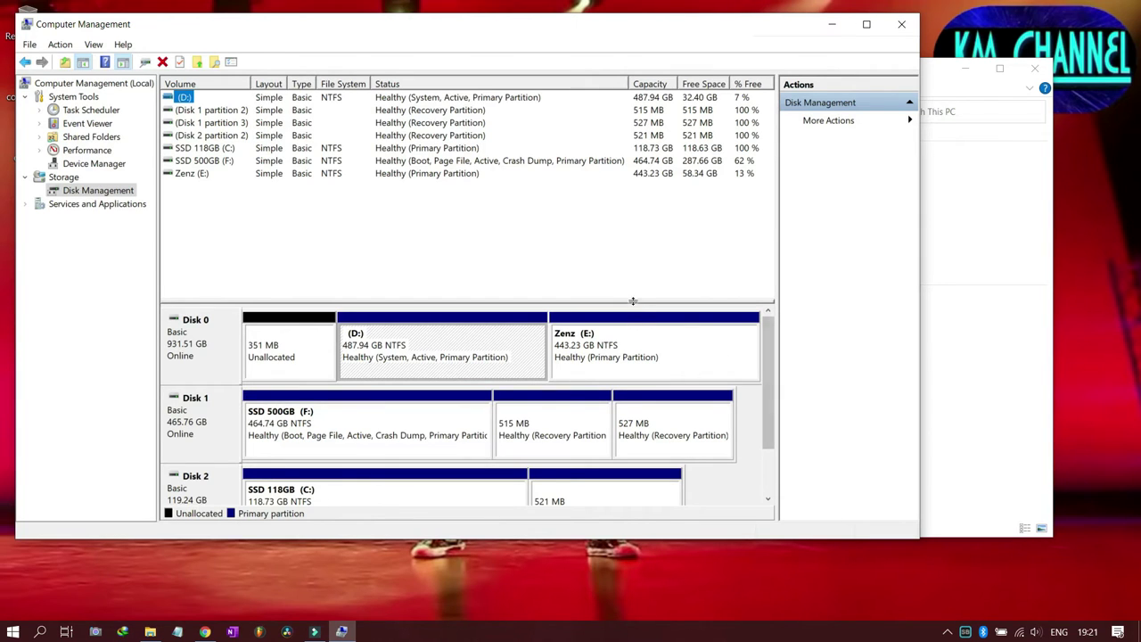
pyautogui.moveTo(636, 300); pyautogui.dragTo(636, 233)
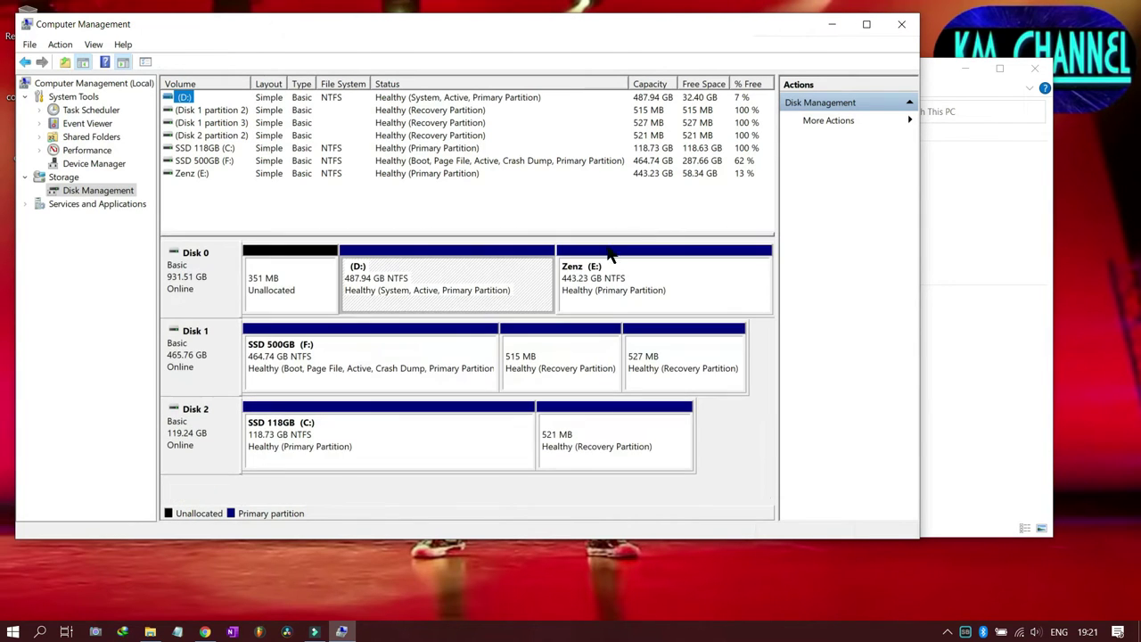
# Examine the SSD 118GB (C:) partition on Disk 2 and the operations available for it.
pyautogui.click(278, 432)
pyautogui.click(173, 431)
pyautogui.click(345, 434)
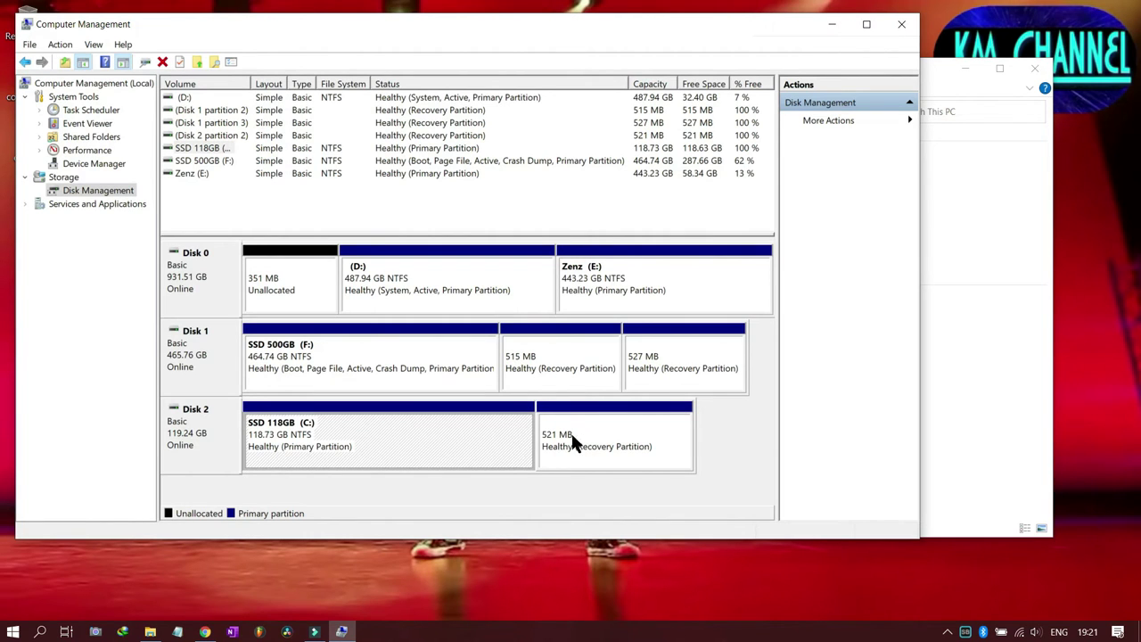
pyautogui.rightClick(363, 443)
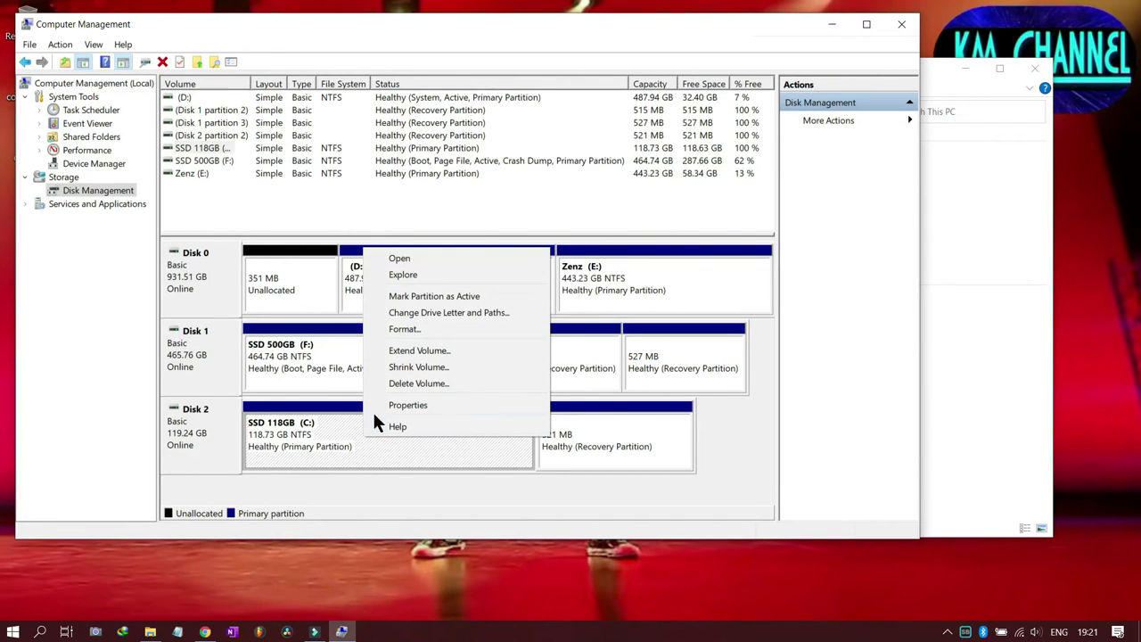
pyautogui.click(333, 462)
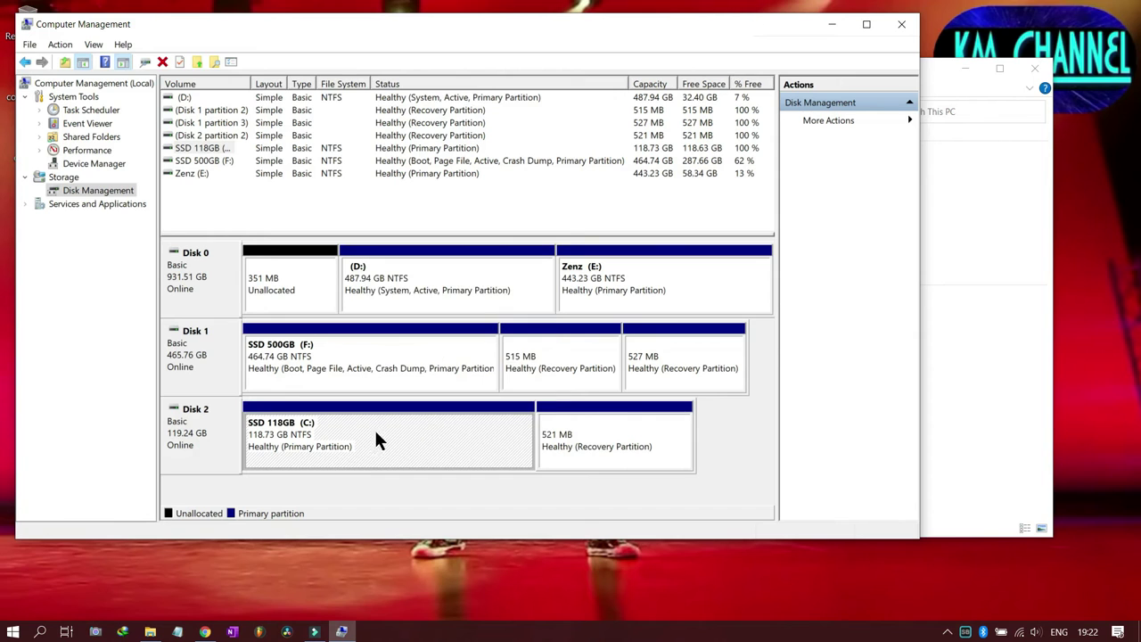
# Quick-format the SSD 118GB (C:) partition in Disk Management, keeping its label, NTFS file system and default allocation unit size.
pyautogui.rightClick(397, 443)
pyautogui.click(422, 330)
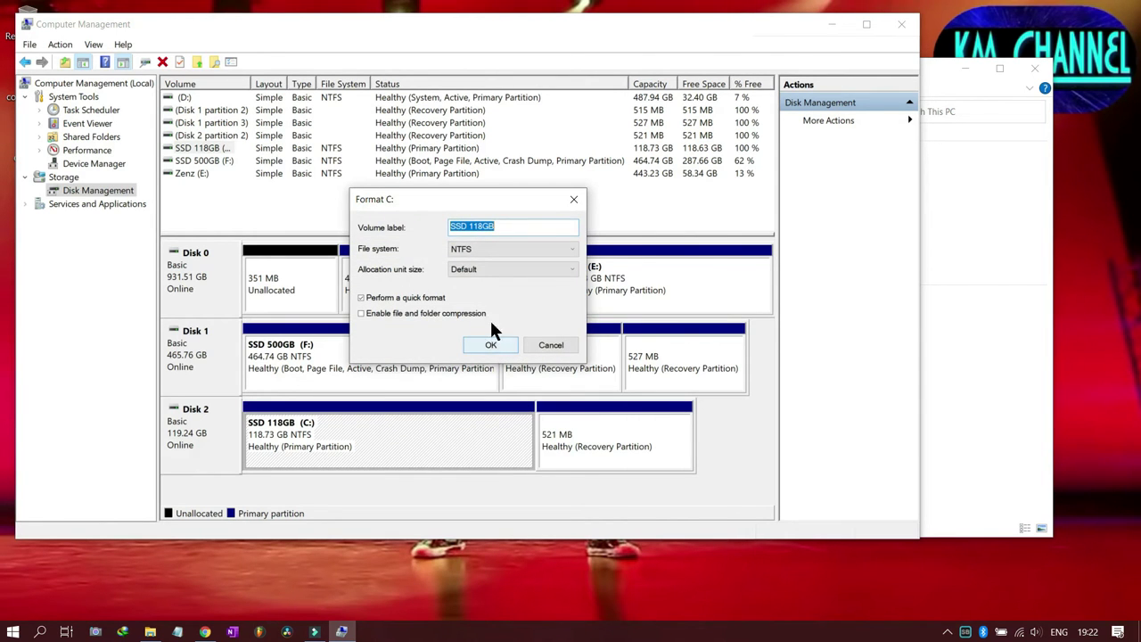
pyautogui.click(493, 254)
pyautogui.click(493, 261)
pyautogui.click(491, 346)
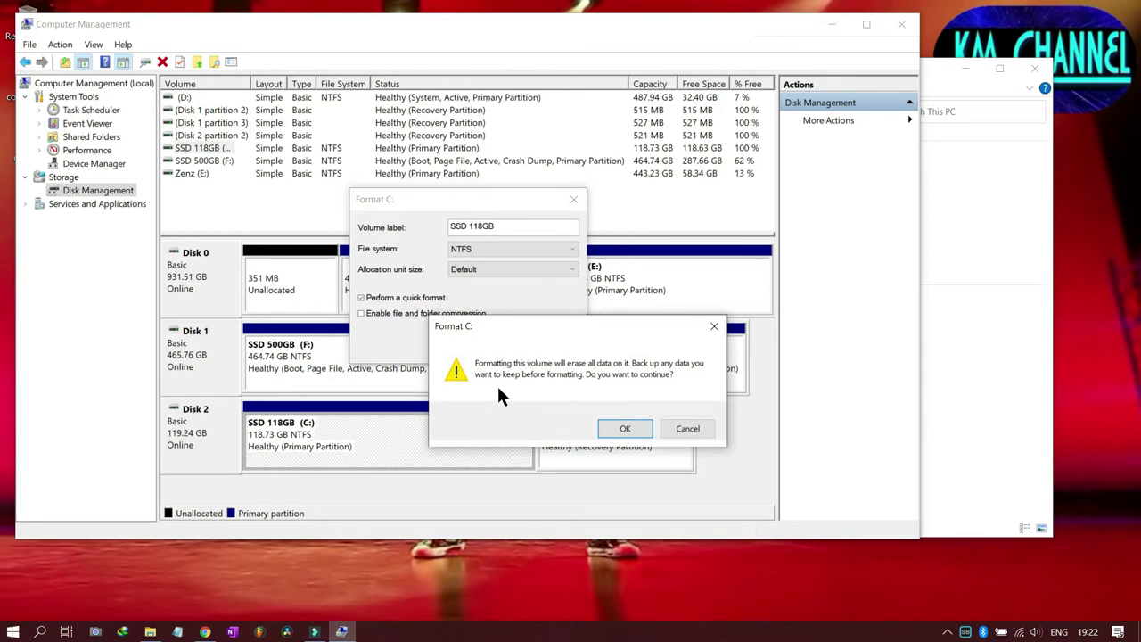
pyautogui.click(626, 429)
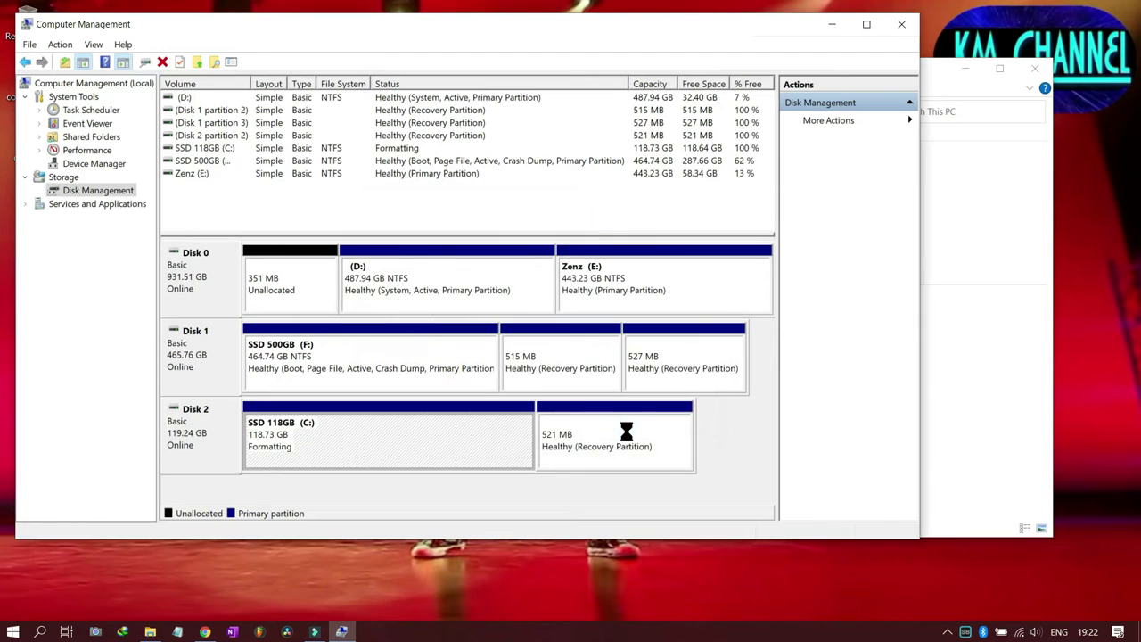
# Delete the SSD 118GB (C:) volume from Disk 2 and accept the loss of its data.
pyautogui.rightClick(429, 434)
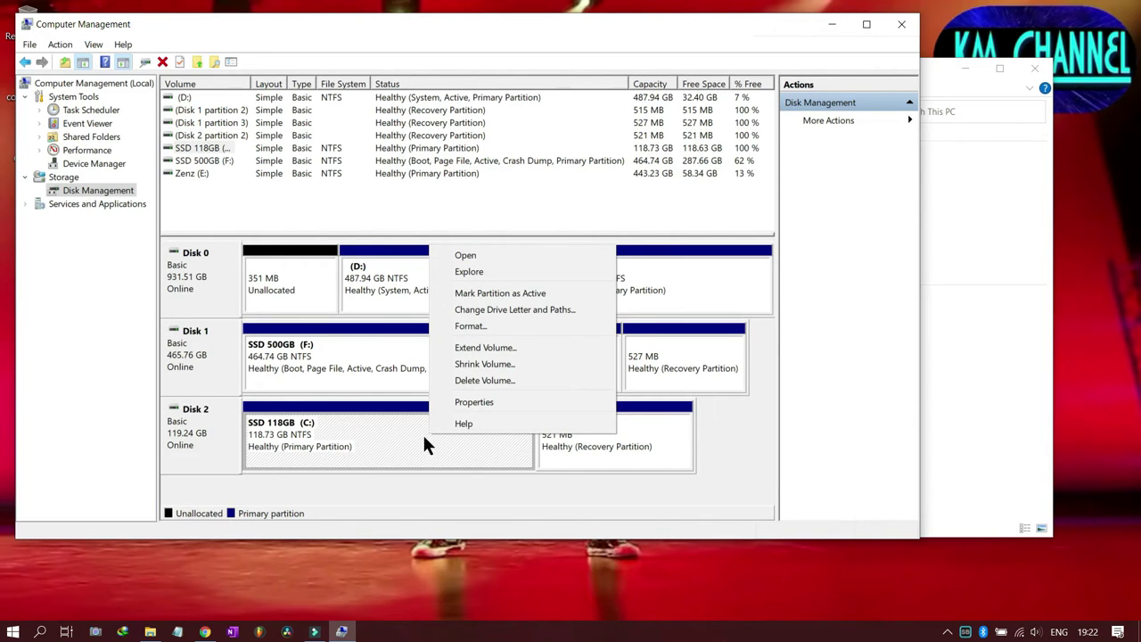
pyautogui.click(409, 443)
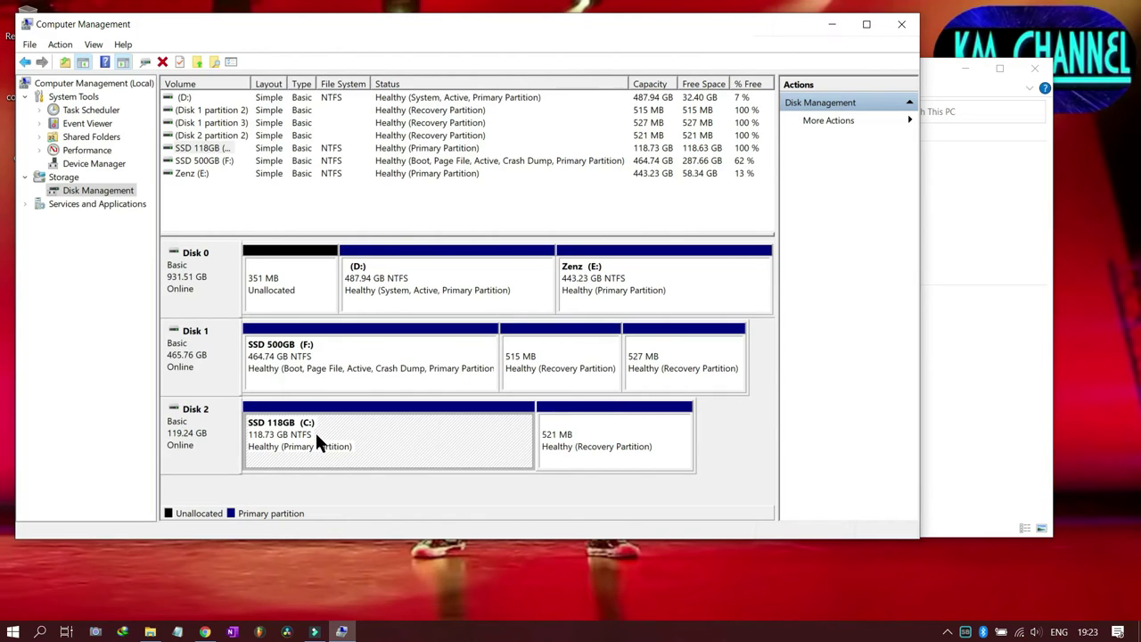
pyautogui.rightClick(373, 436)
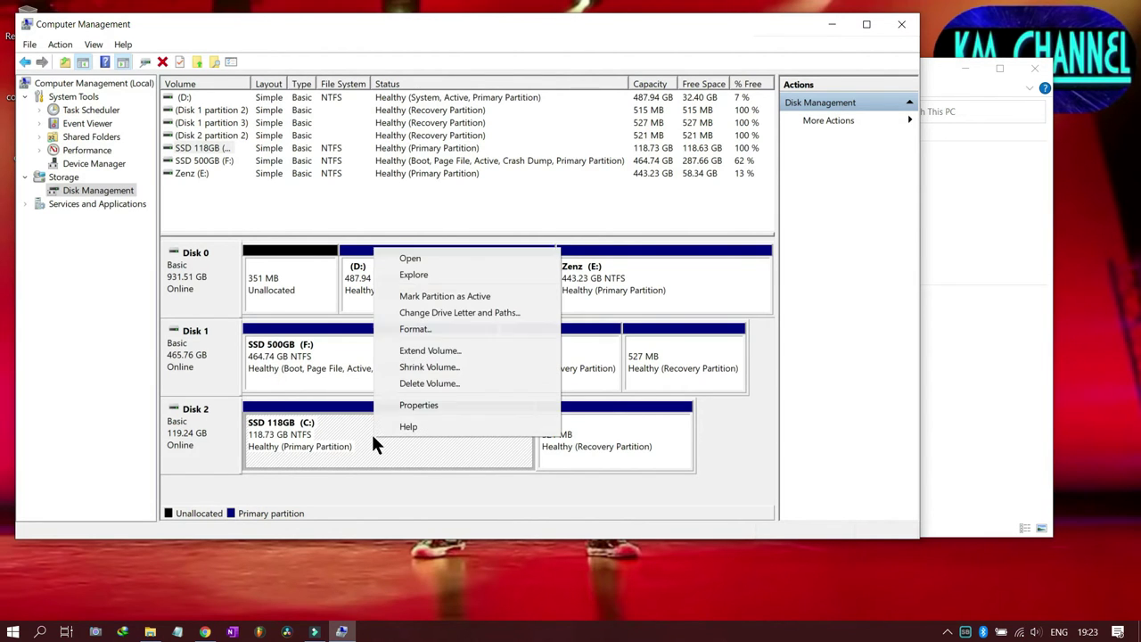
pyautogui.click(409, 383)
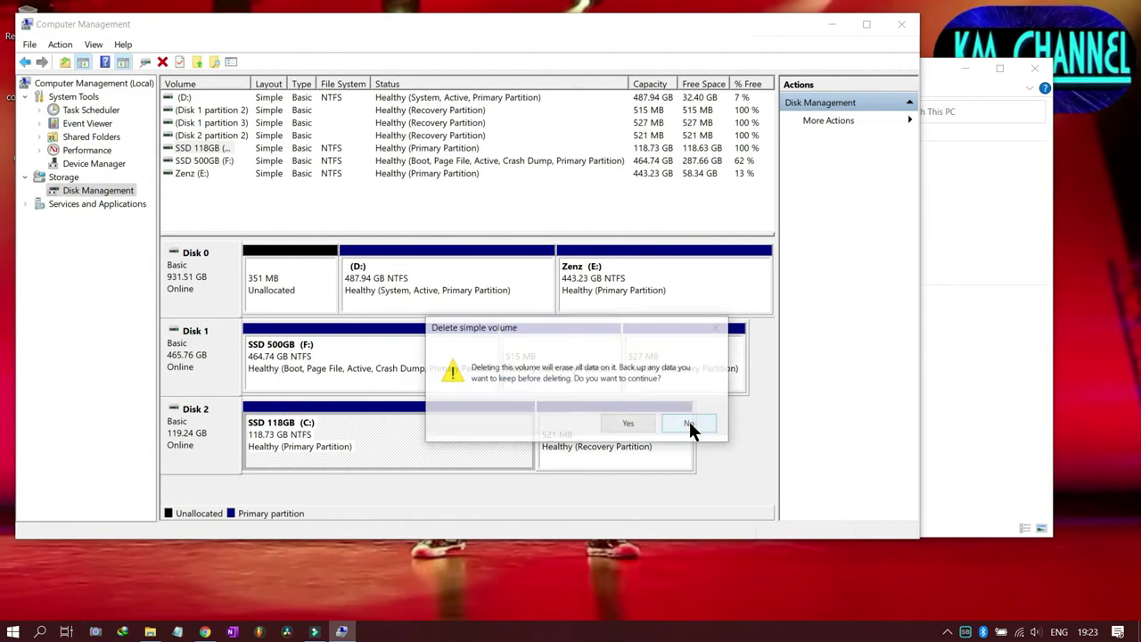
pyautogui.click(631, 425)
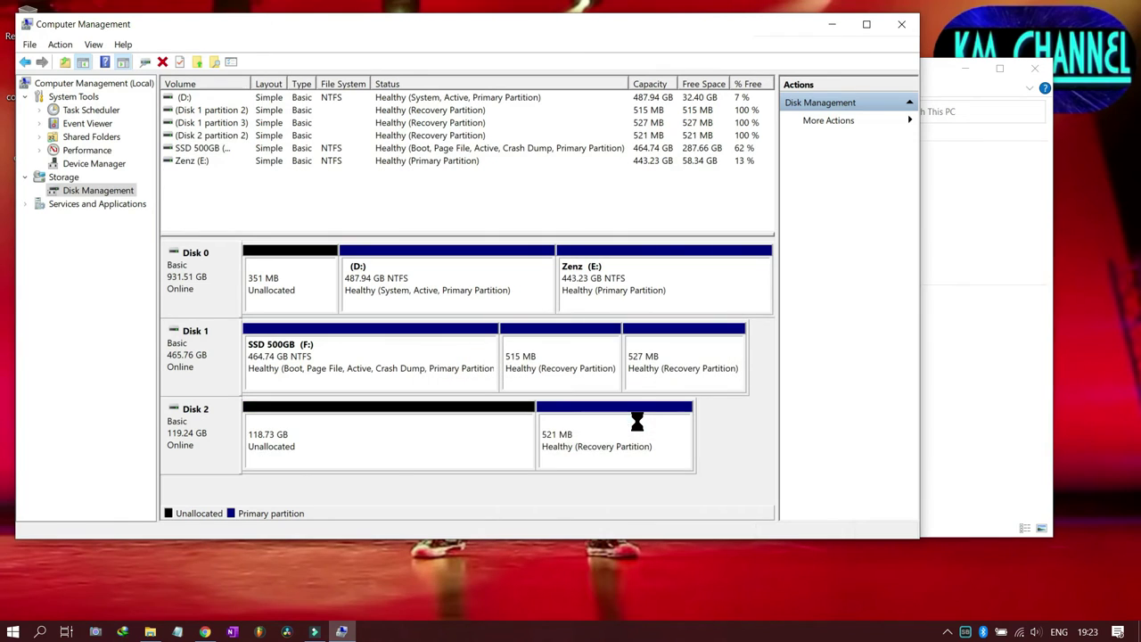
# Select the unallocated space on Disk 2, check the drives listed in This PC, and return to Computer Management.
pyautogui.click(340, 448)
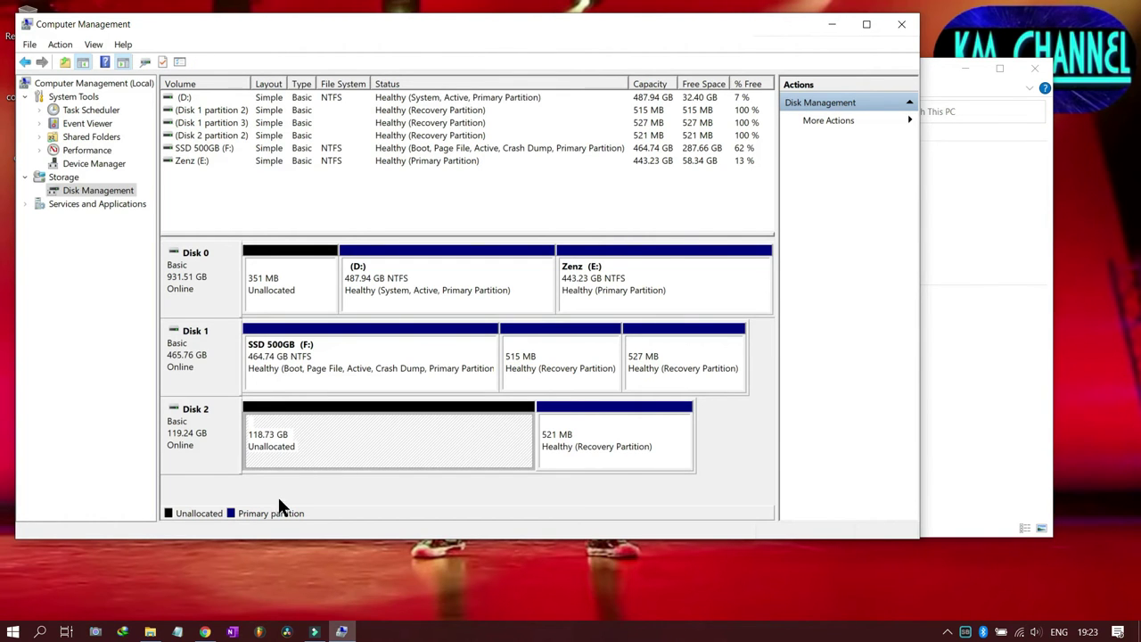
pyautogui.click(960, 349)
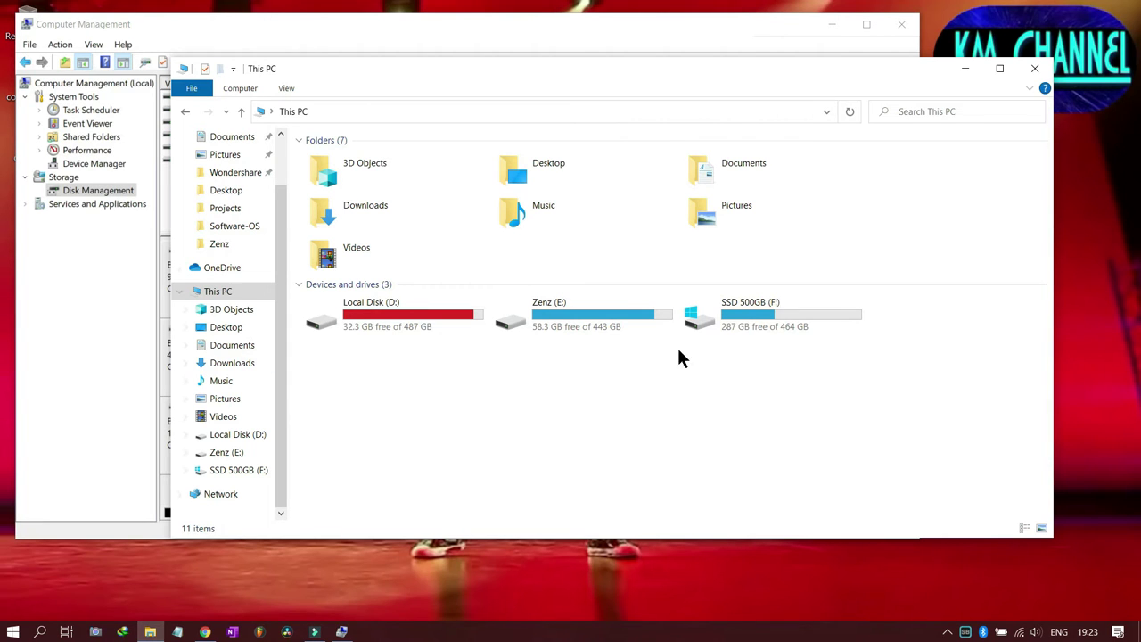
pyautogui.click(562, 28)
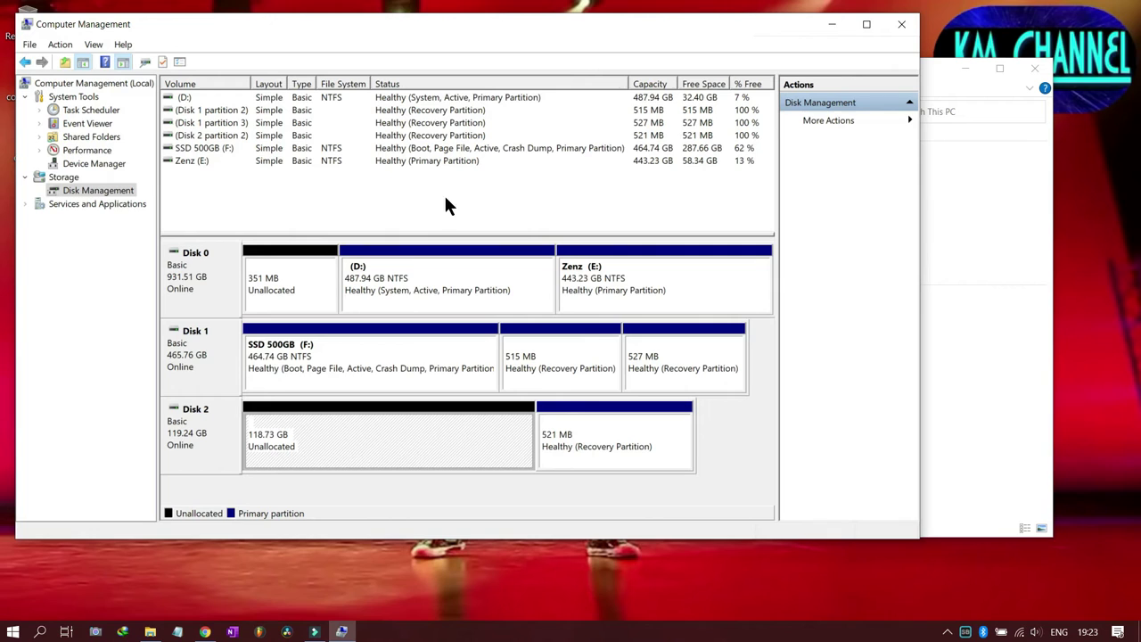
# Start a new simple volume on Disk 2's 118.73 GB unallocated space and advance the wizard to the volume size.
pyautogui.rightClick(365, 431)
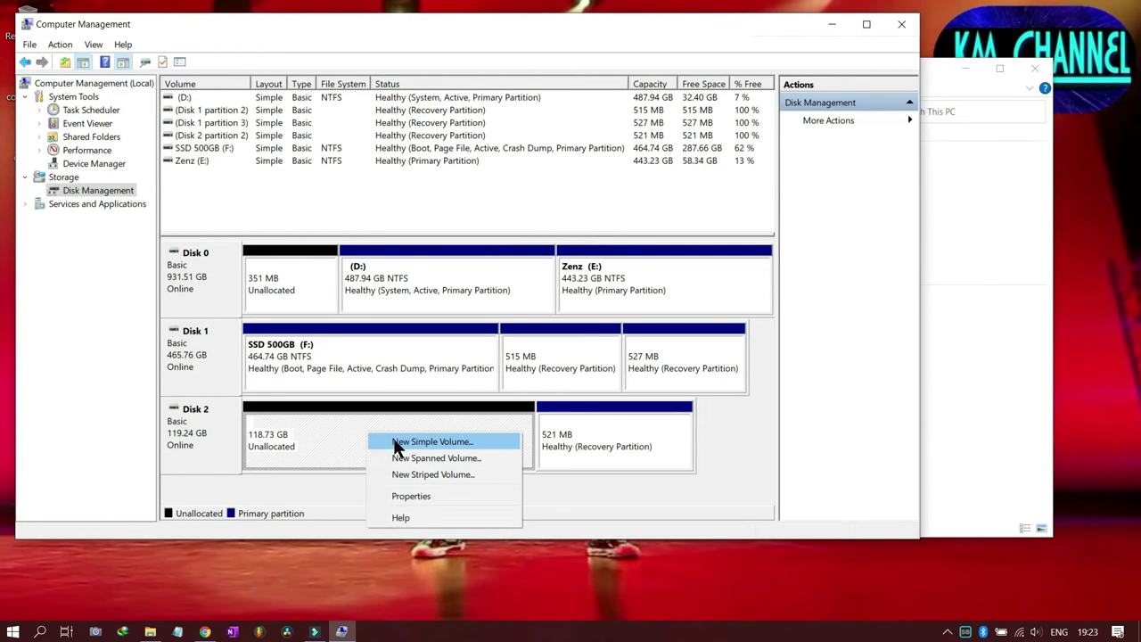
pyautogui.click(349, 440)
pyautogui.rightClick(347, 440)
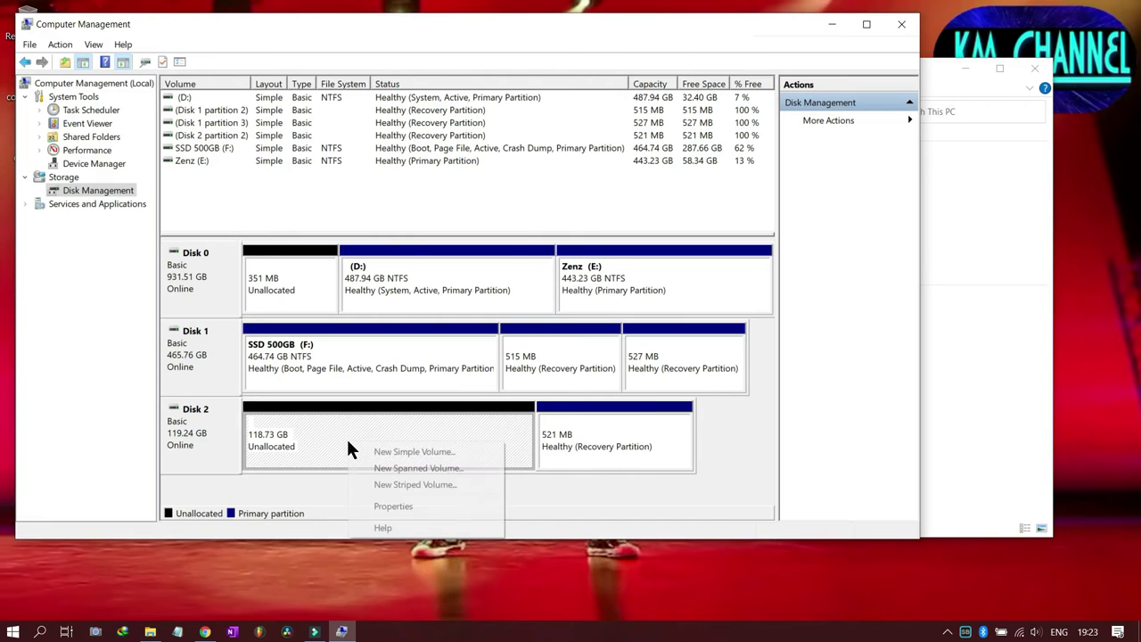
pyautogui.click(375, 453)
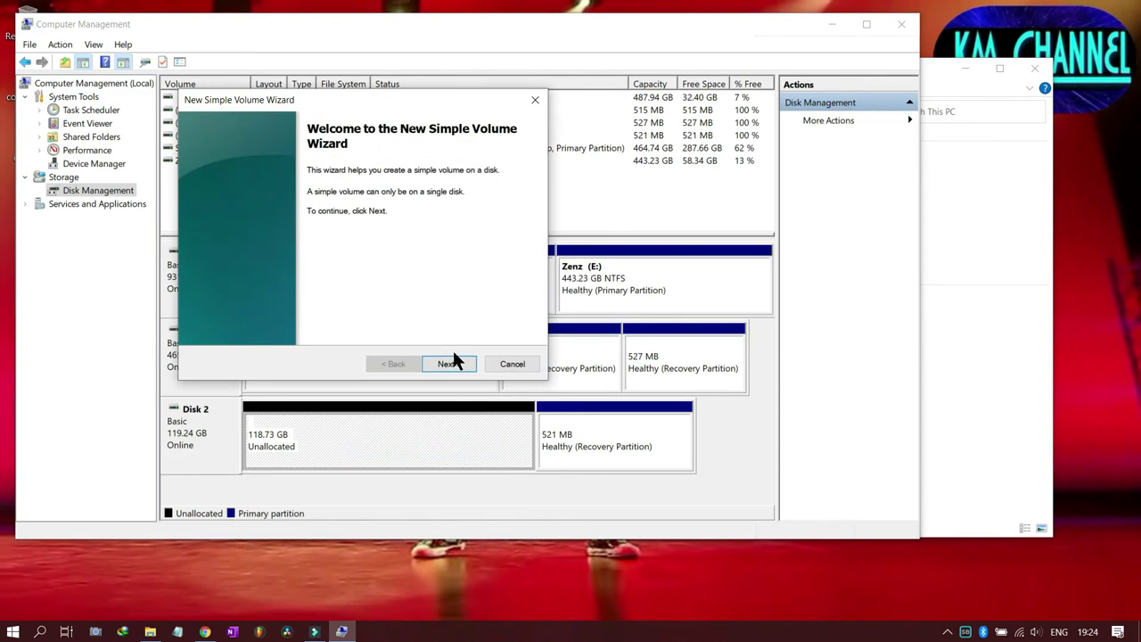
pyautogui.click(449, 363)
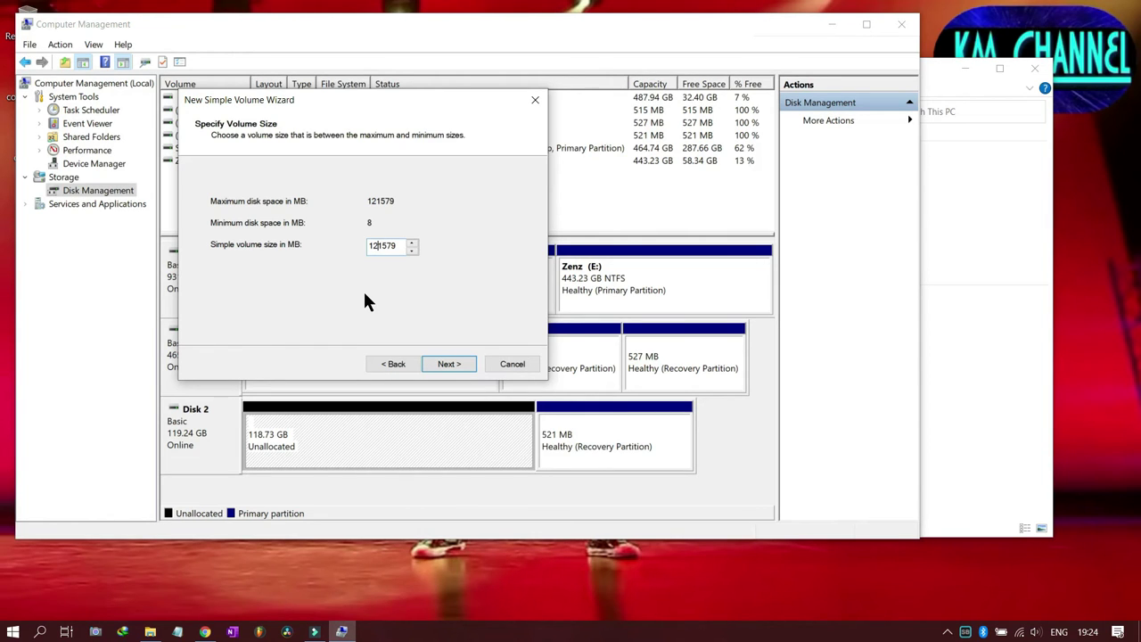
pyautogui.press('BackSpace')
pyautogui.press('BackSpace')
pyautogui.write('6')
pyautogui.click(399, 243)
pyautogui.press('BackSpace')
pyautogui.press('BackSpace')
pyautogui.press('BackSpace')
pyautogui.press('BackSpace')
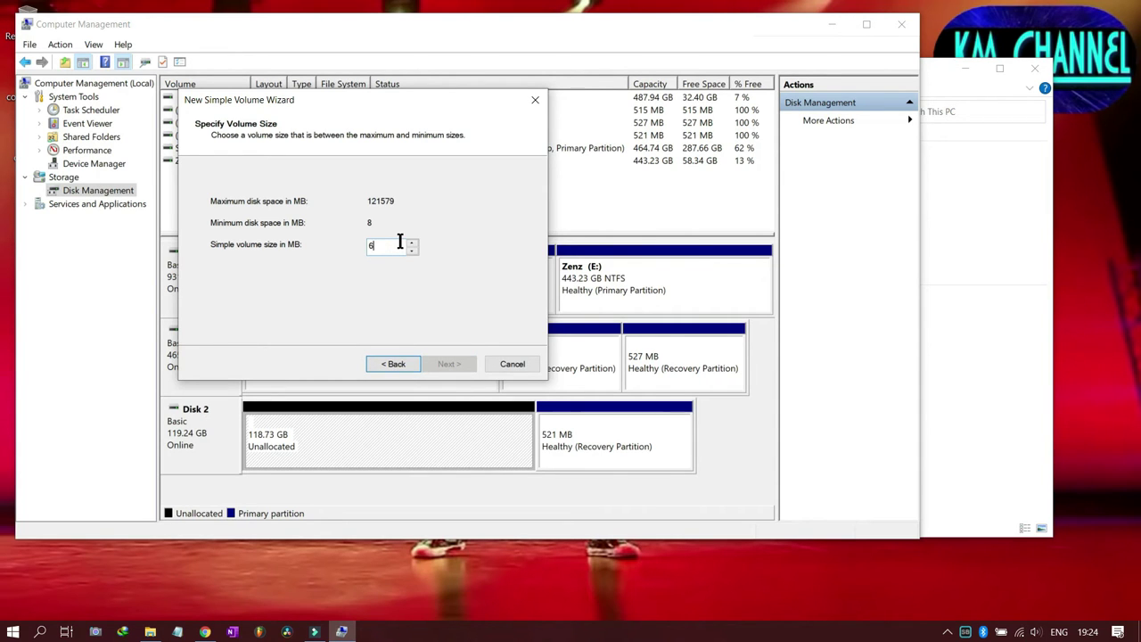
pyautogui.click(385, 364)
pyautogui.click(445, 364)
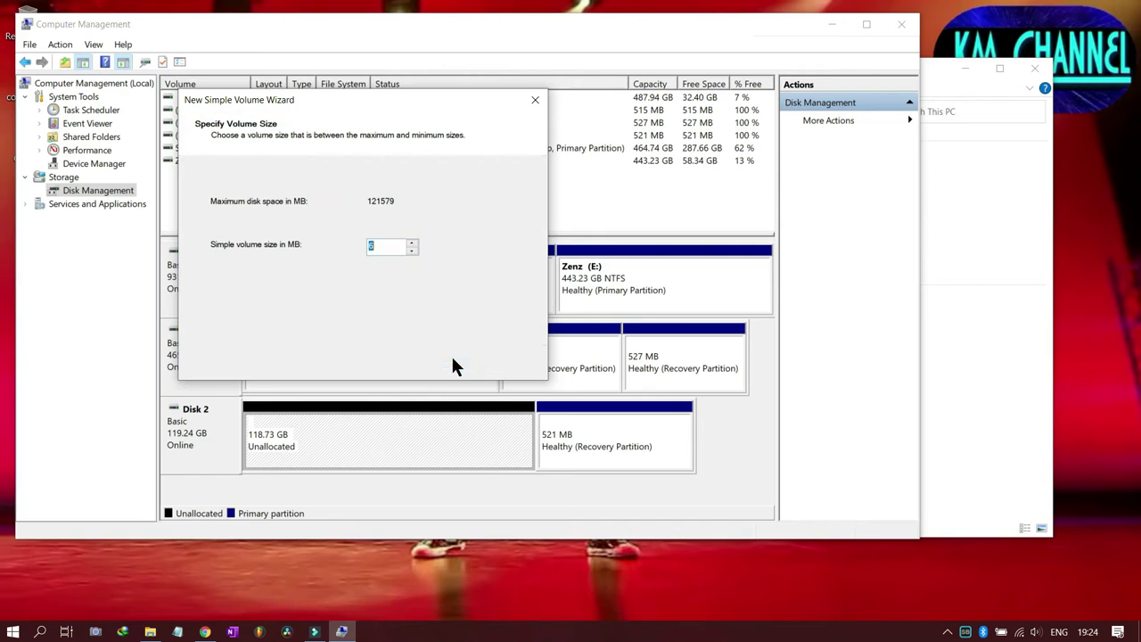
pyautogui.click(507, 364)
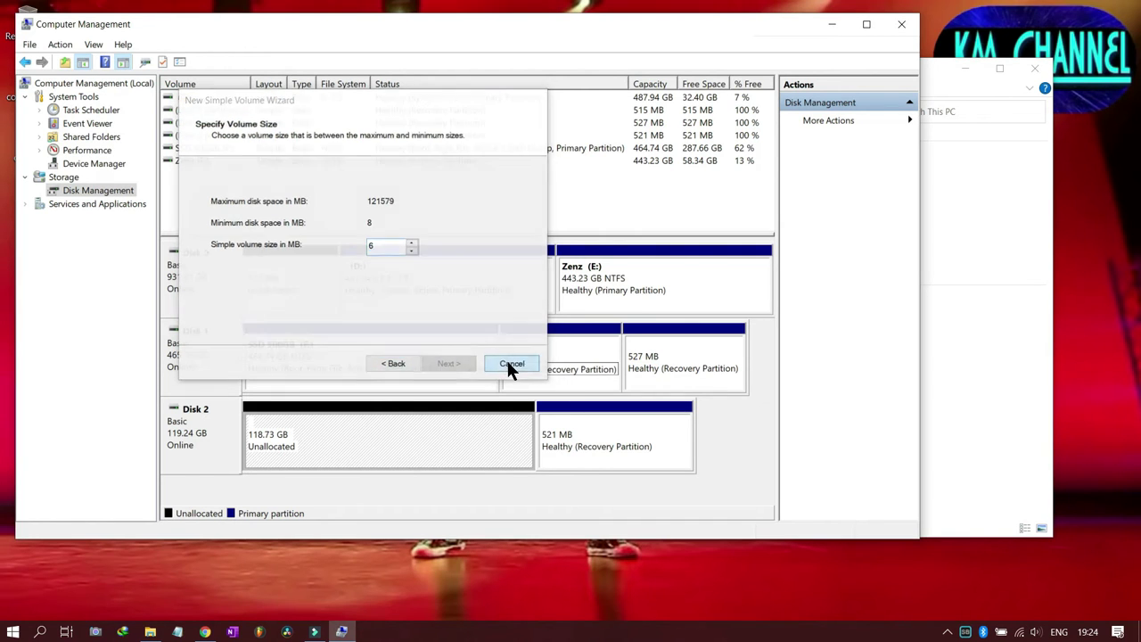
# Start a new simple volume on Disk 2's 118.73 GB unallocated space and set its size to 60000 MB.
pyautogui.rightClick(357, 437)
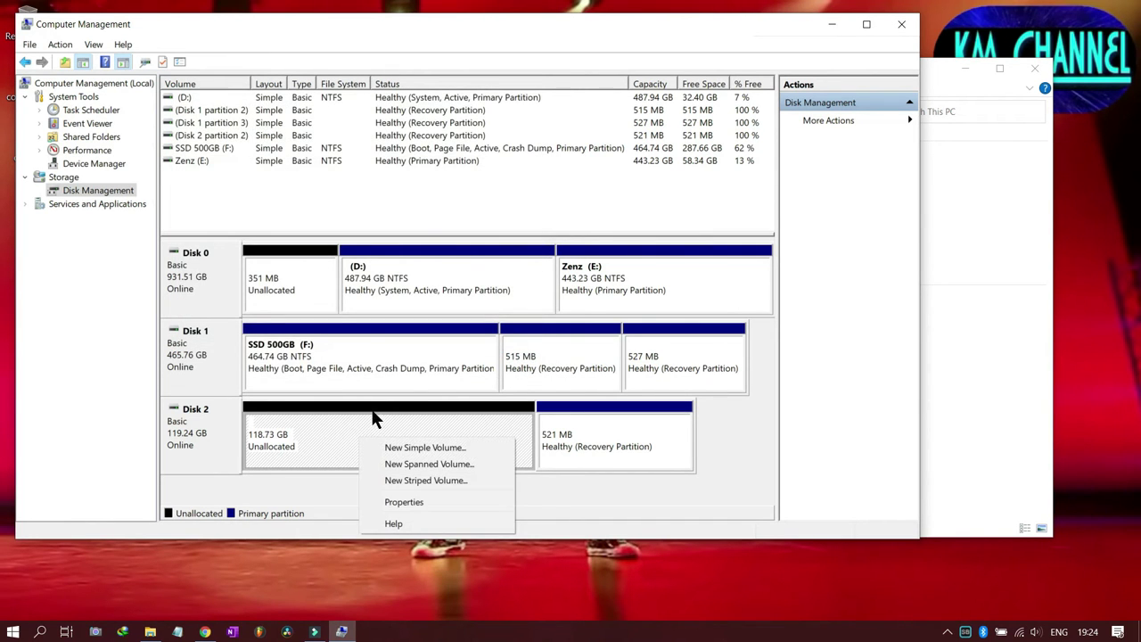
pyautogui.click(410, 446)
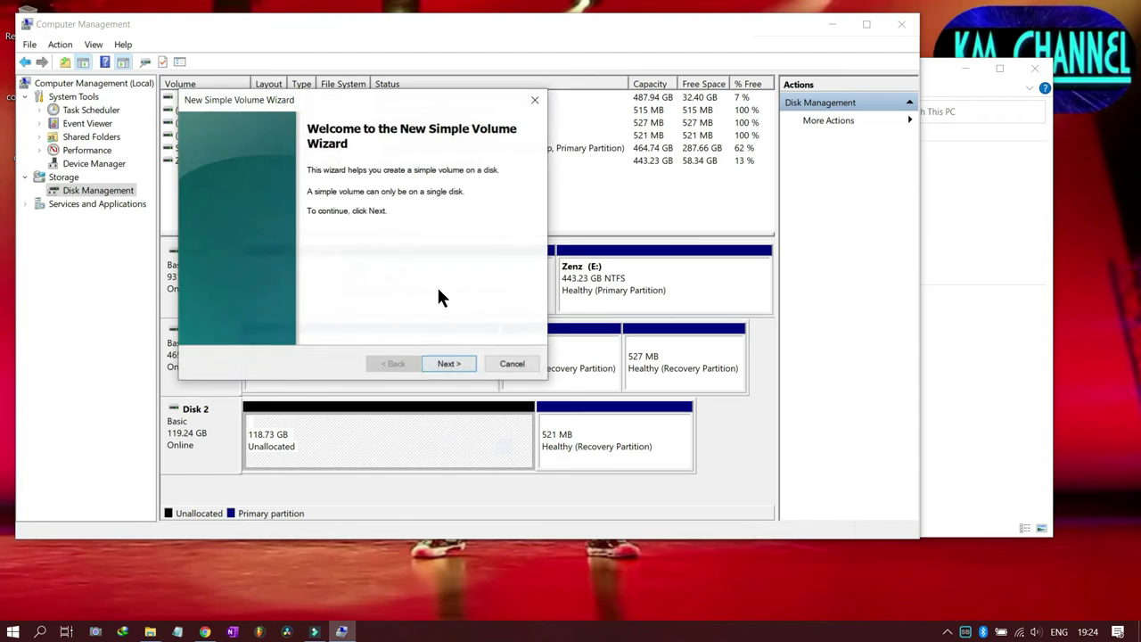
pyautogui.click(453, 363)
pyautogui.click(396, 245)
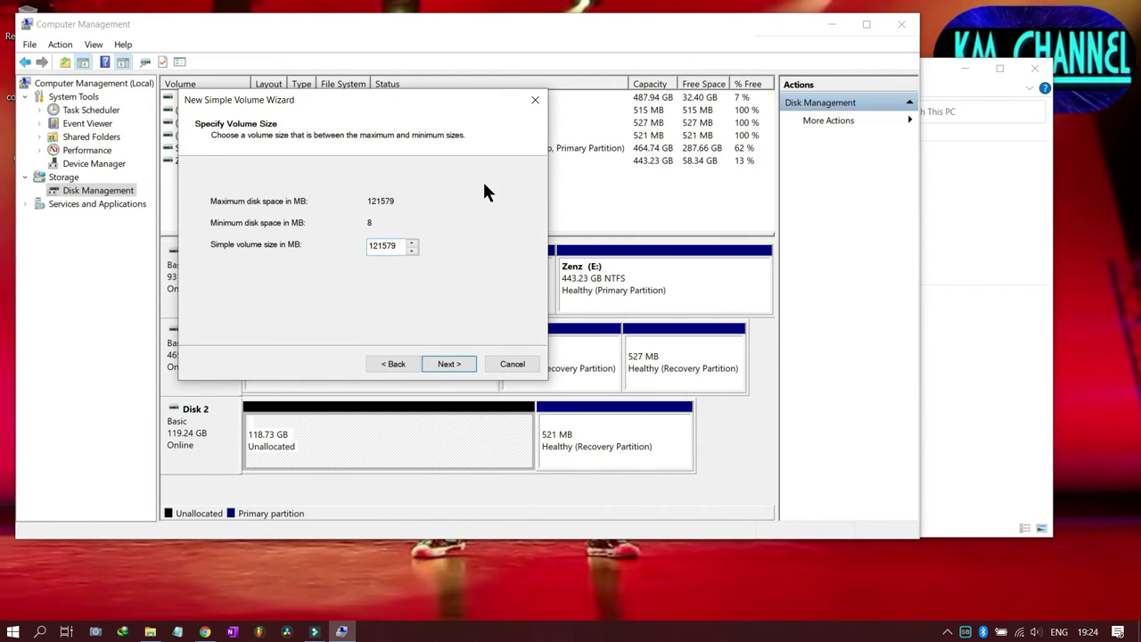
pyautogui.press('BackSpace')
pyautogui.press('BackSpace')
pyautogui.press('BackSpace')
pyautogui.press('BackSpace')
pyautogui.press('BackSpace')
pyautogui.press('BackSpace')
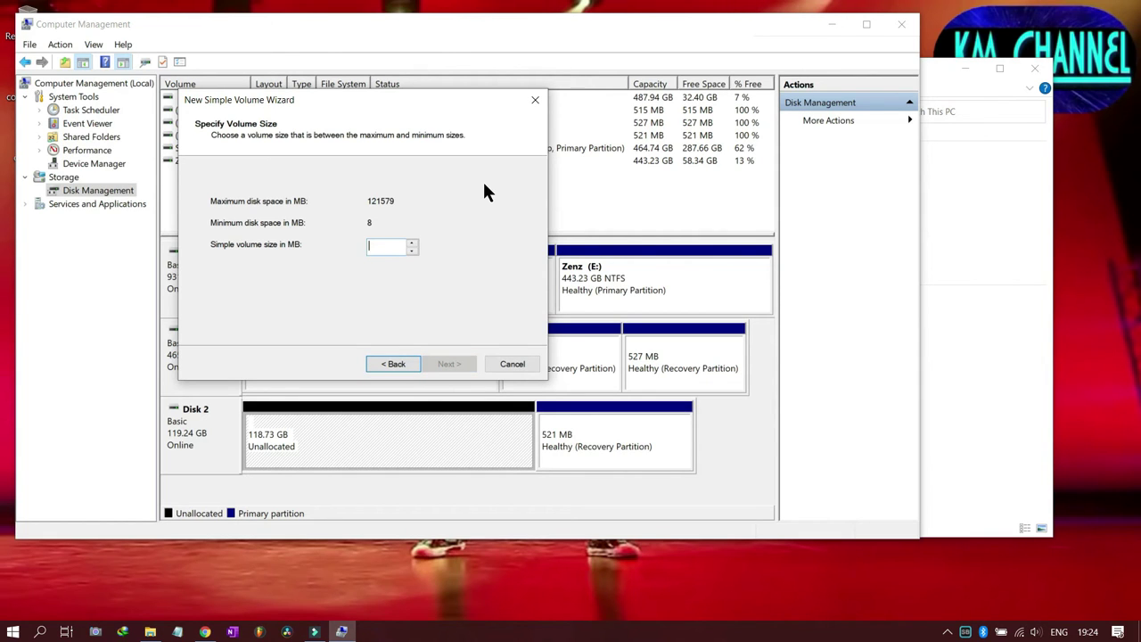
pyautogui.write('60')
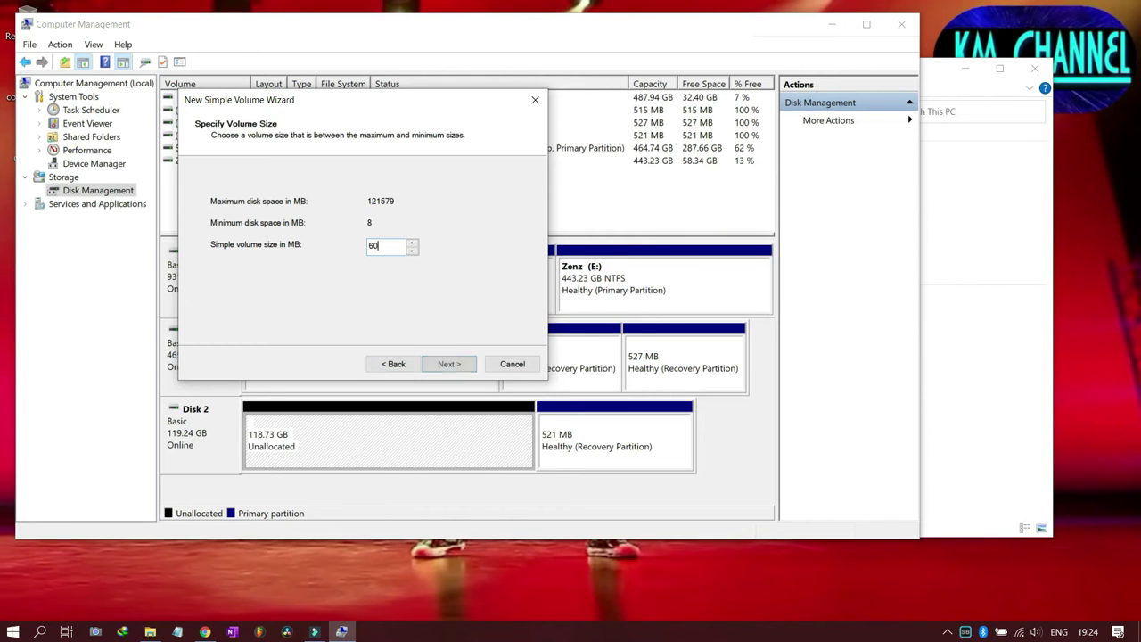
pyautogui.write('0000')
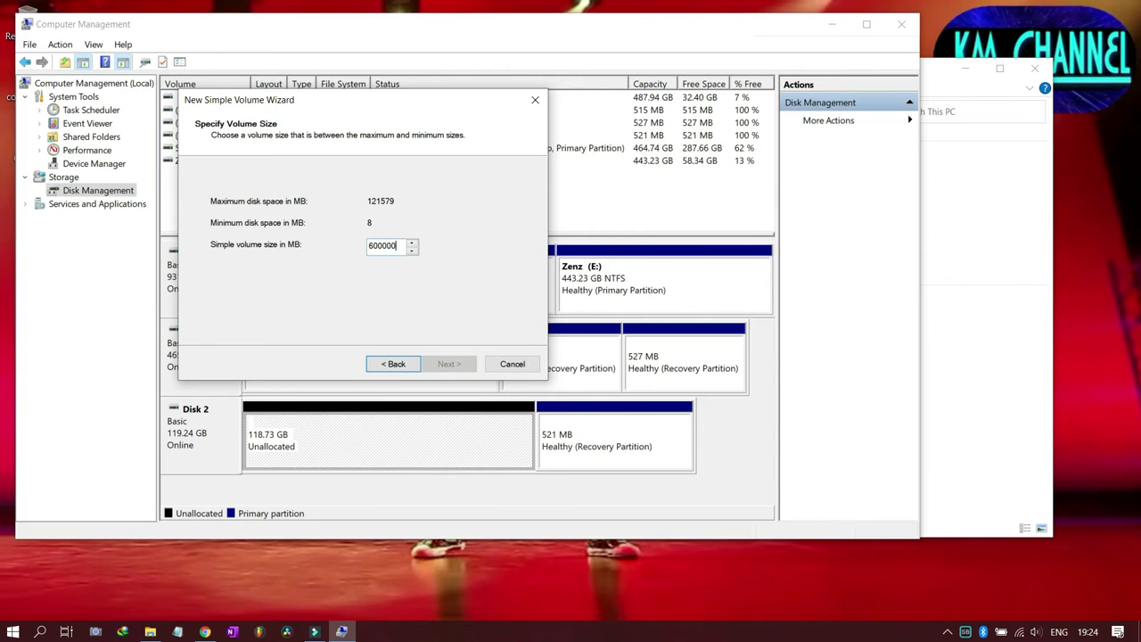
pyautogui.press('BackSpace')
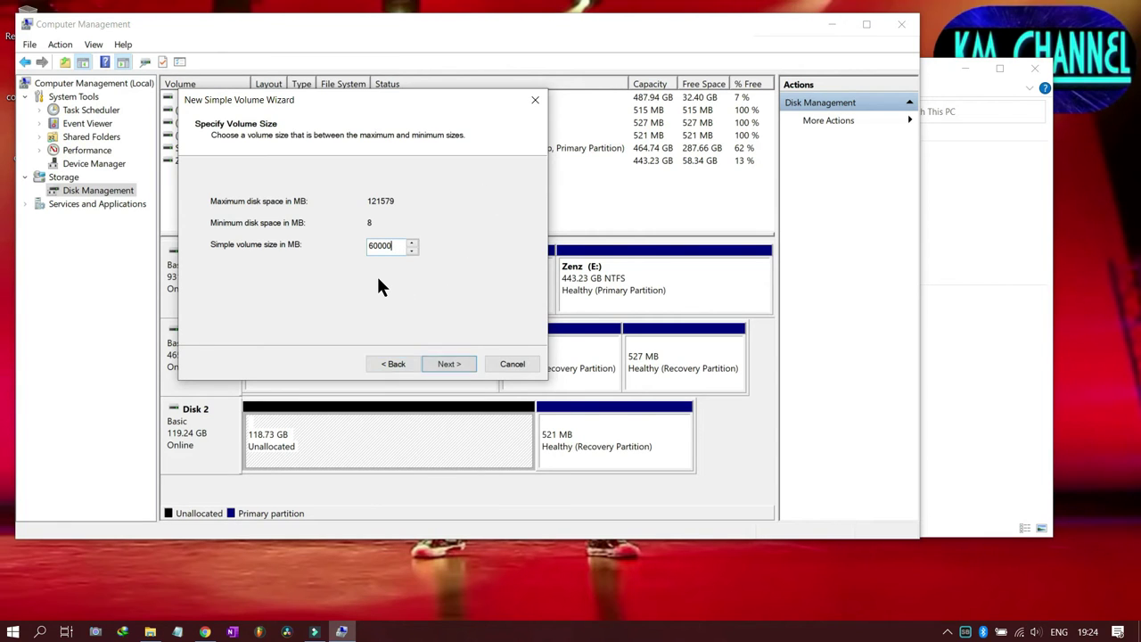
pyautogui.click(445, 364)
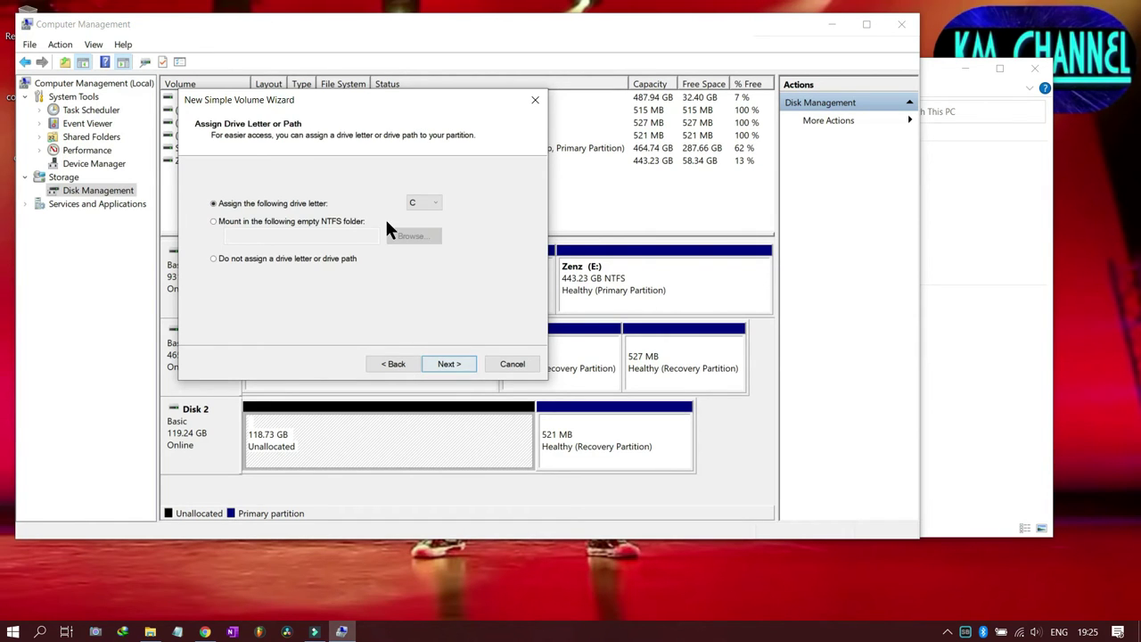
# Keep drive letter C, label the volume c118, and create it with a quick NTFS format and default allocation unit size.
pyautogui.click(422, 205)
pyautogui.click(467, 193)
pyautogui.click(446, 362)
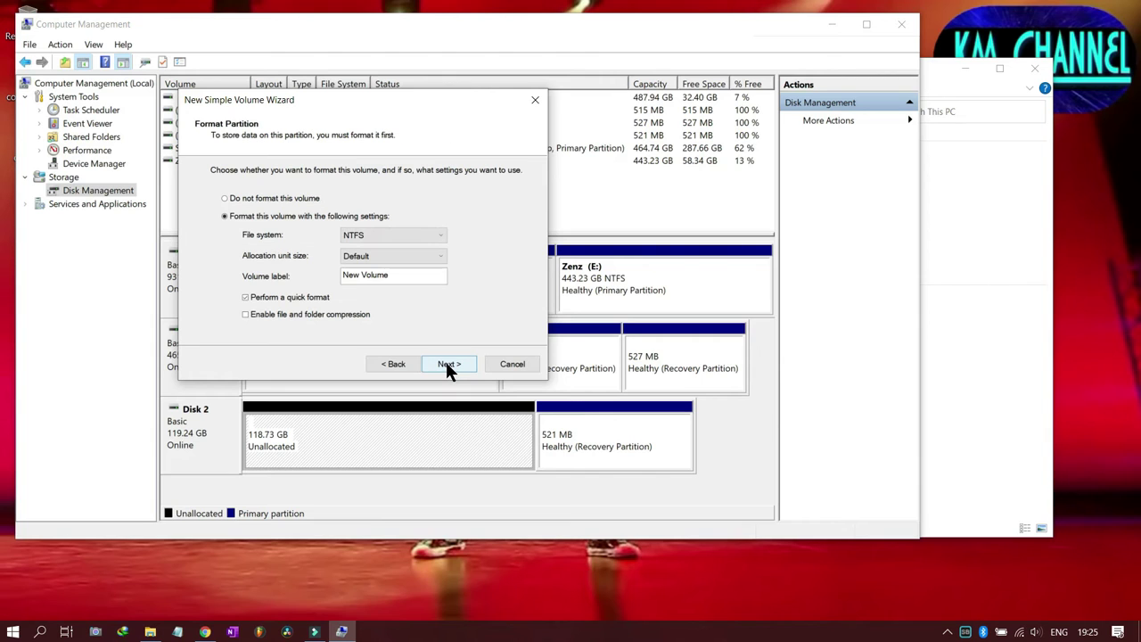
pyautogui.moveTo(413, 278); pyautogui.dragTo(263, 276)
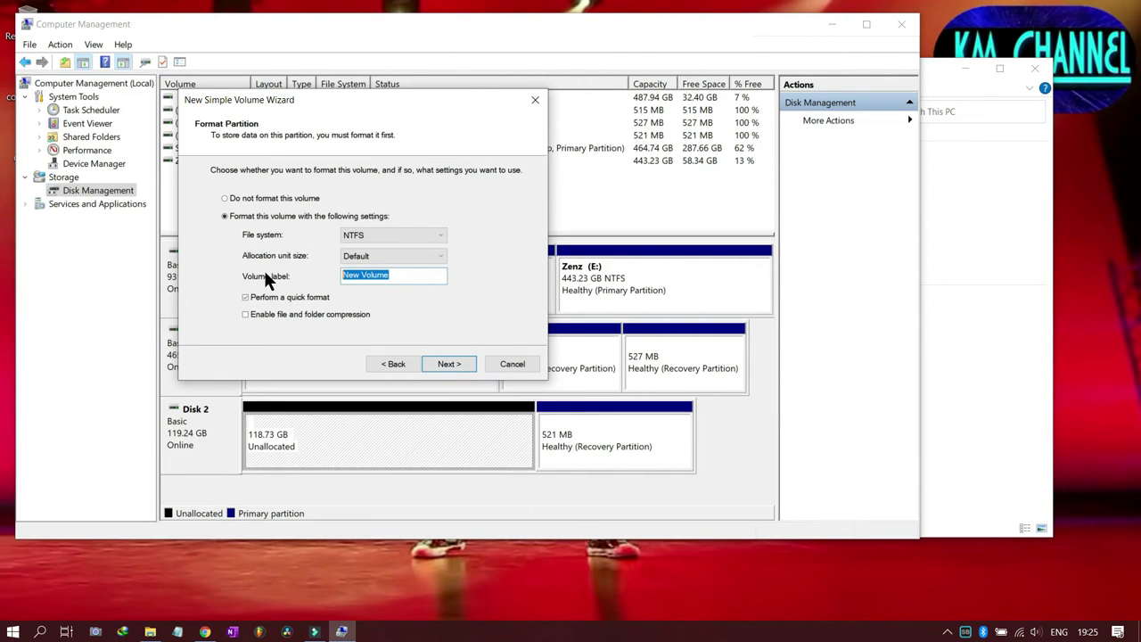
pyautogui.write('c118')
pyautogui.click(460, 361)
pyautogui.click(451, 364)
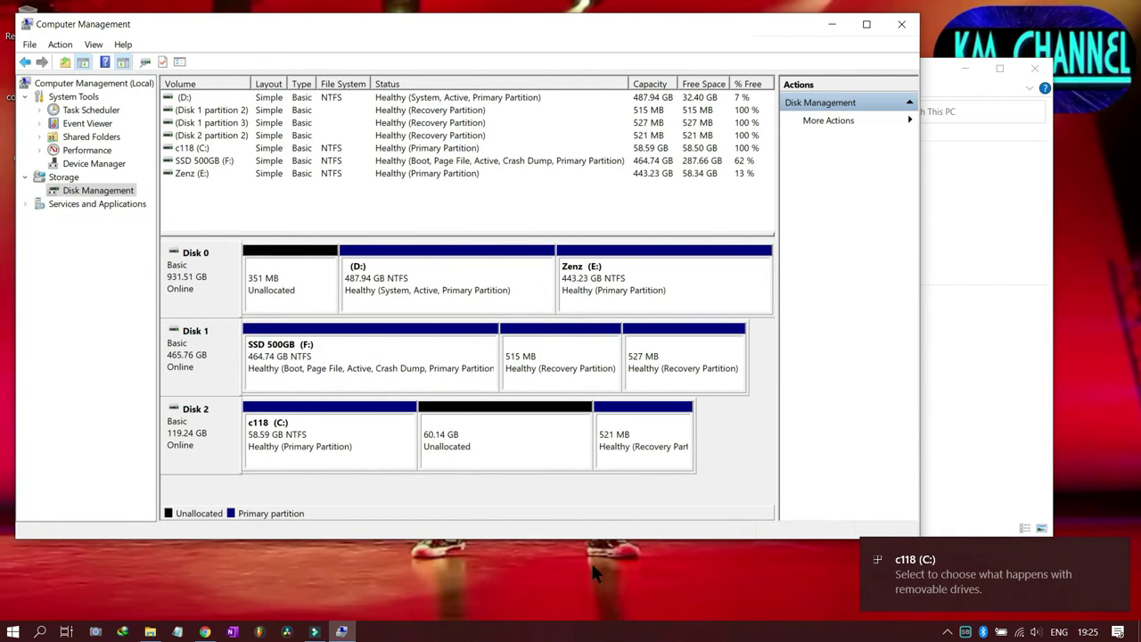
# Start another simple volume on Disk 2's remaining 60.14 GB unallocated space and set its size to 61000 MB.
pyautogui.click(363, 466)
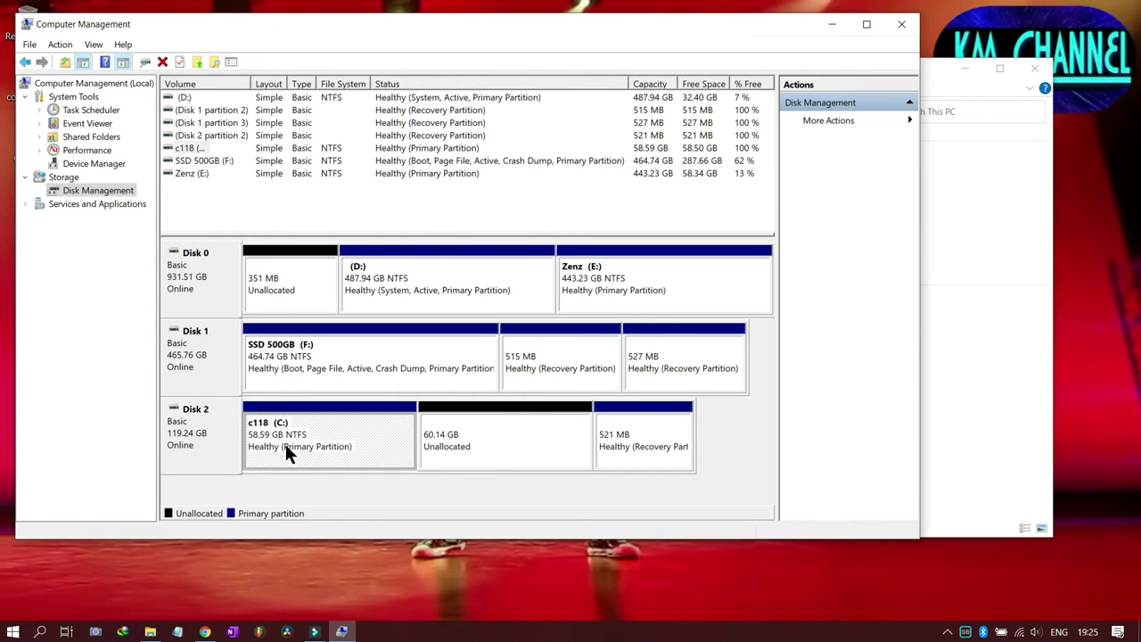
pyautogui.click(496, 437)
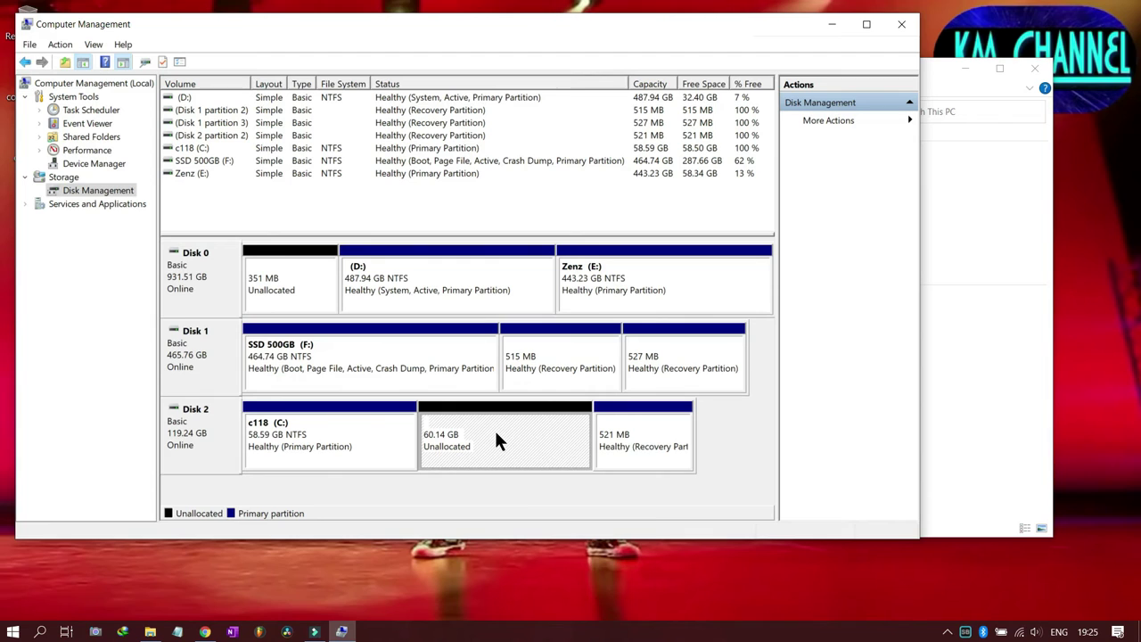
pyautogui.rightClick(496, 433)
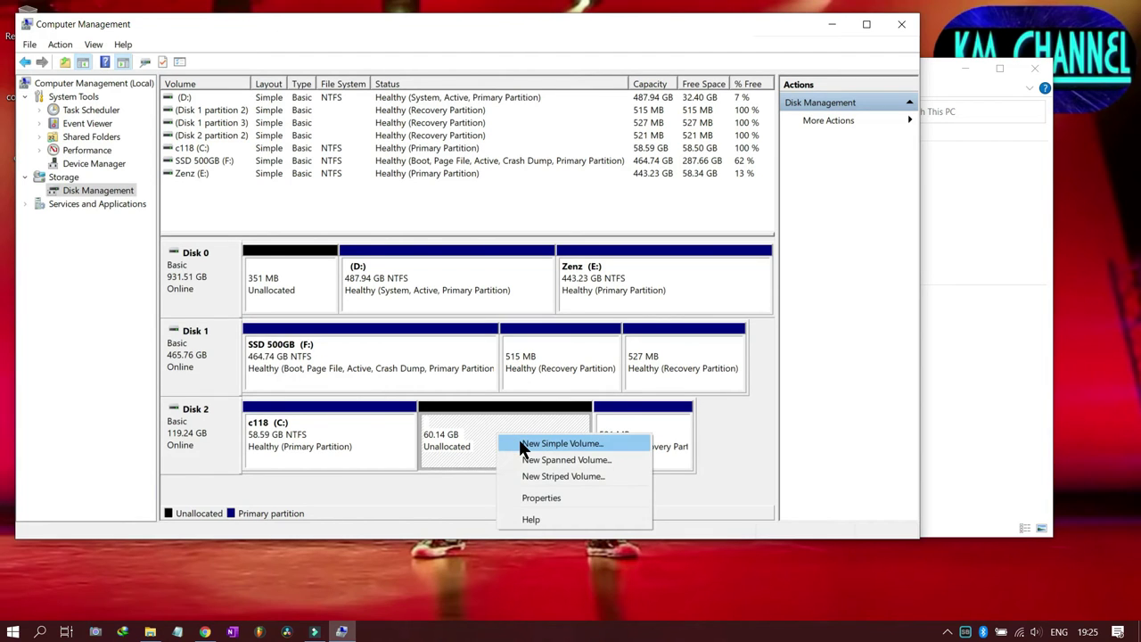
pyautogui.click(460, 437)
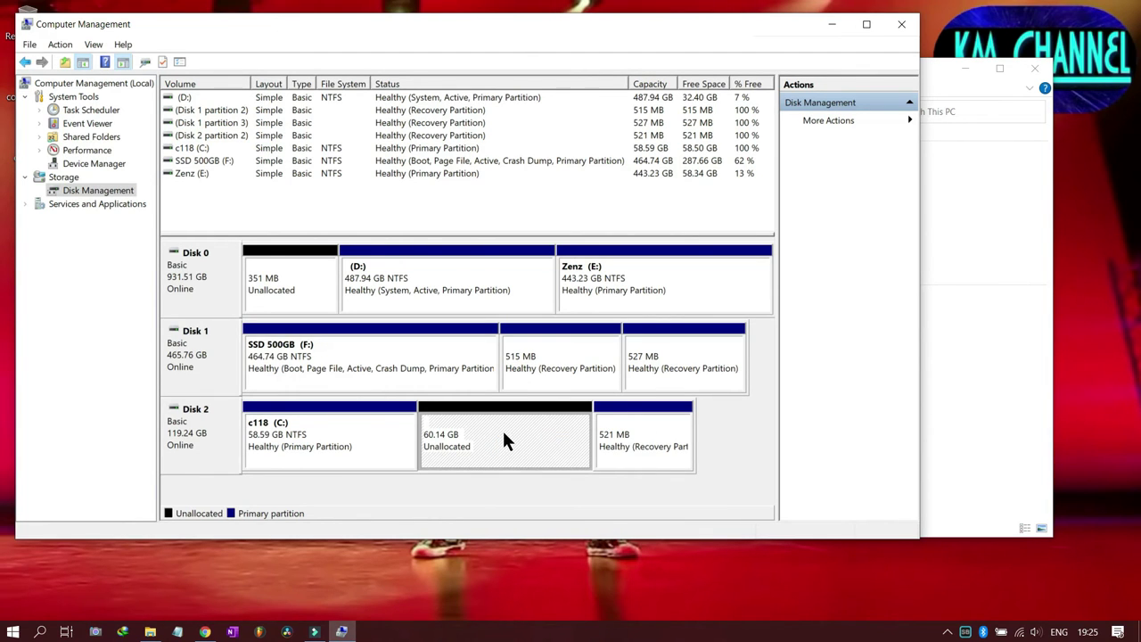
pyautogui.rightClick(503, 434)
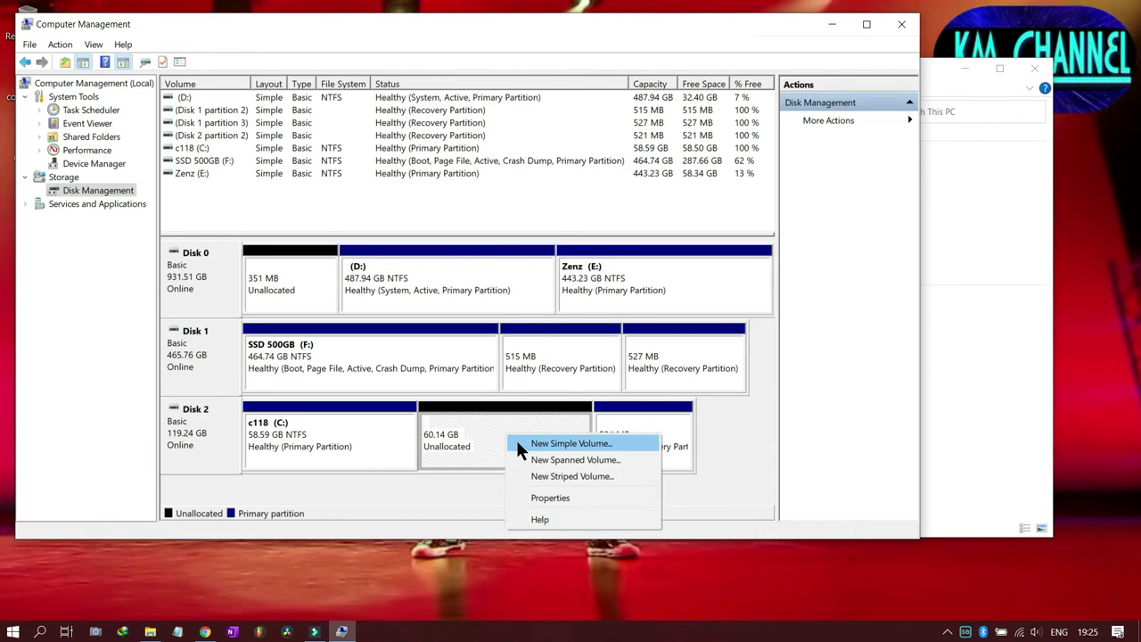
pyautogui.click(519, 444)
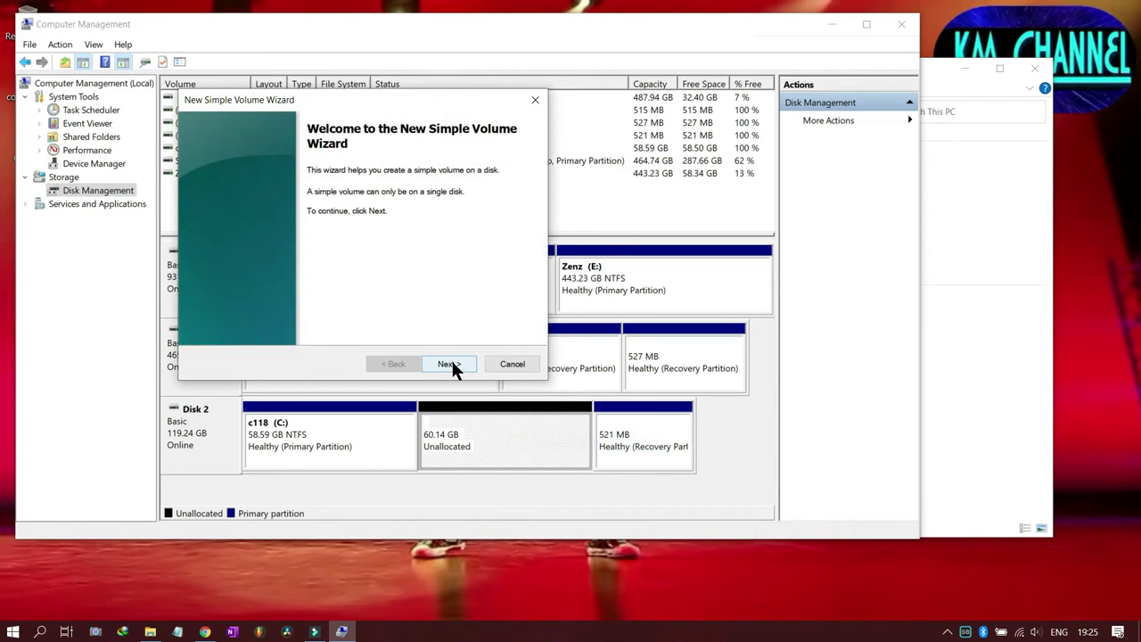
pyautogui.click(447, 363)
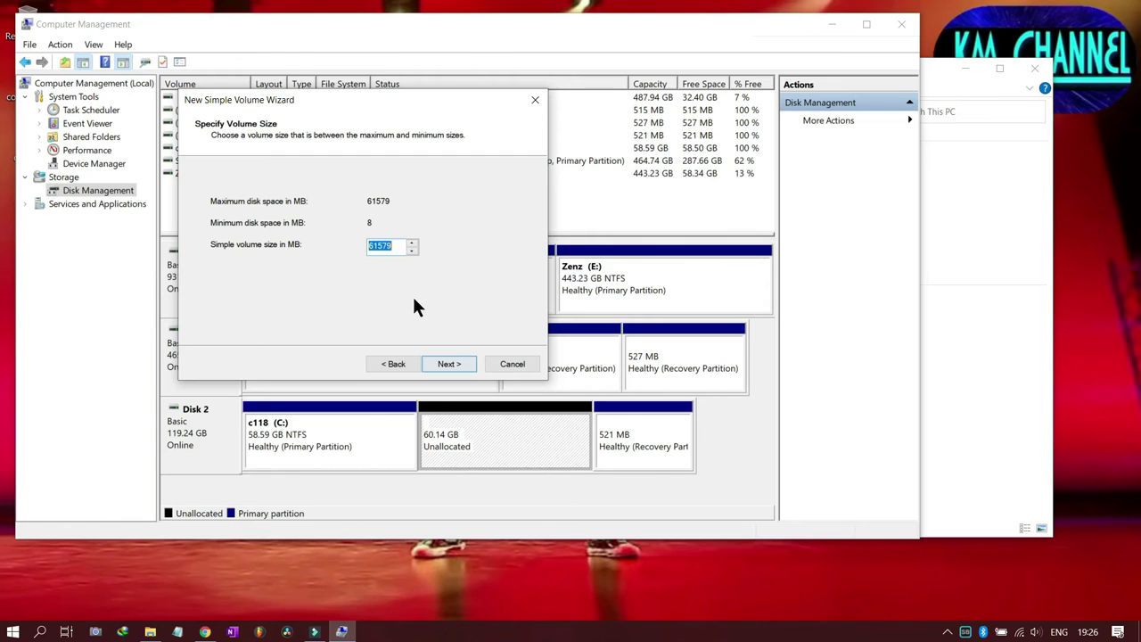
pyautogui.click(397, 245)
pyautogui.click(412, 241)
pyautogui.click(401, 247)
pyautogui.press('BackSpace')
pyautogui.press('BackSpace')
pyautogui.press('BackSpace')
pyautogui.write('000')
# Create the second volume with the offered drive letter G, the label New Volume, and a quick NTFS format.
pyautogui.click(462, 360)
pyautogui.click(451, 364)
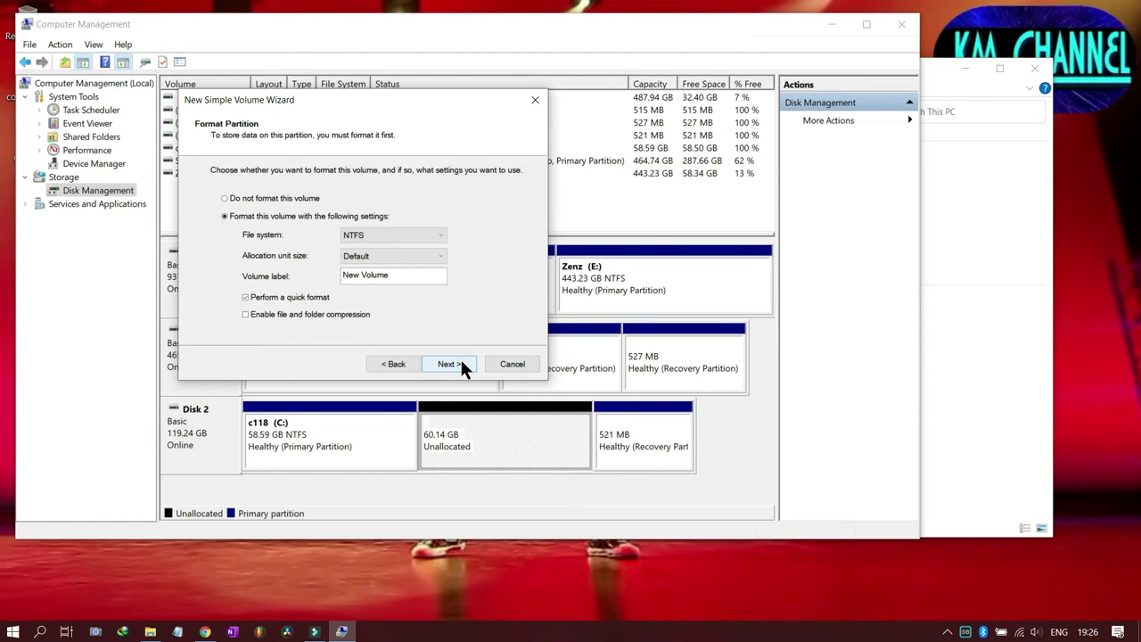
pyautogui.click(460, 364)
pyautogui.click(460, 363)
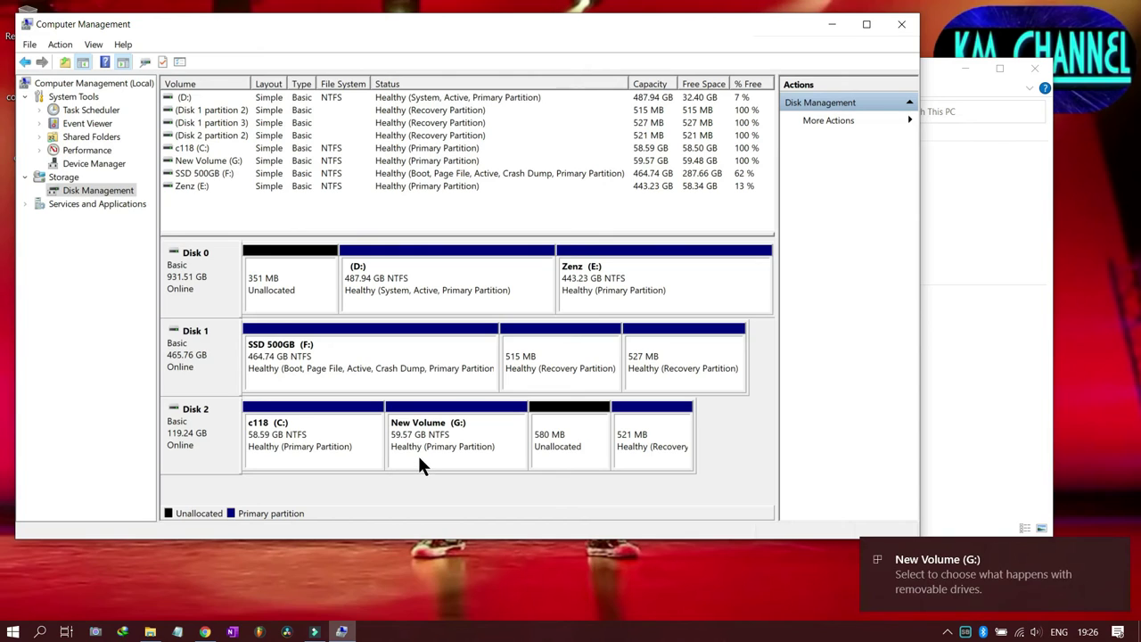
# Compare the volume options offered for Disk 2's 580 MB unallocated space, New Volume (G:) and c118 (C:).
pyautogui.click(553, 453)
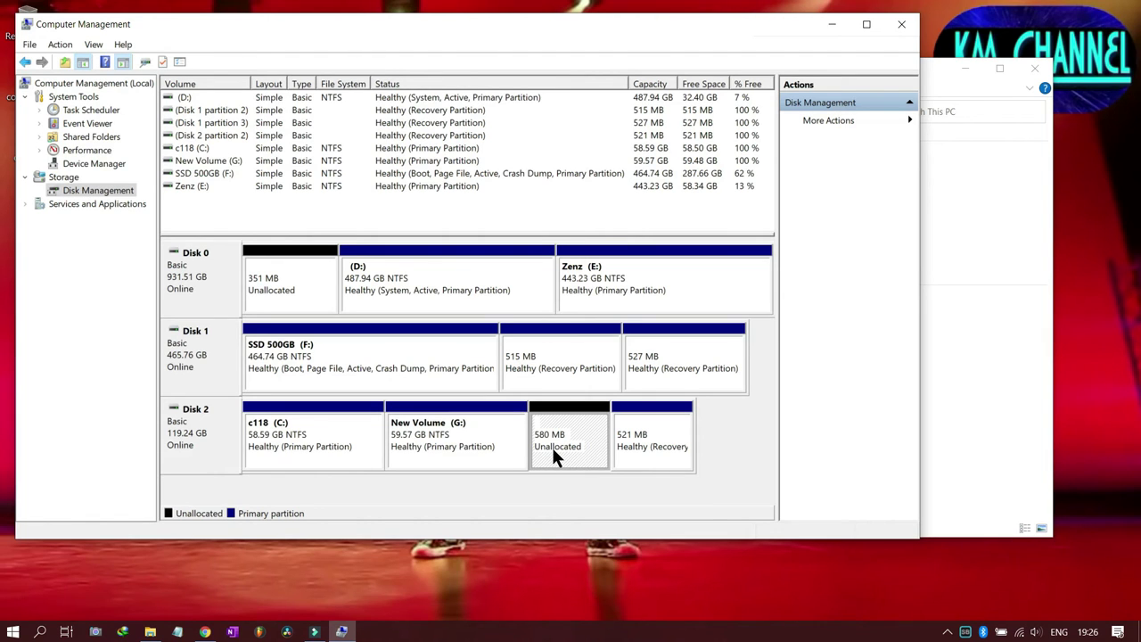
pyautogui.rightClick(553, 452)
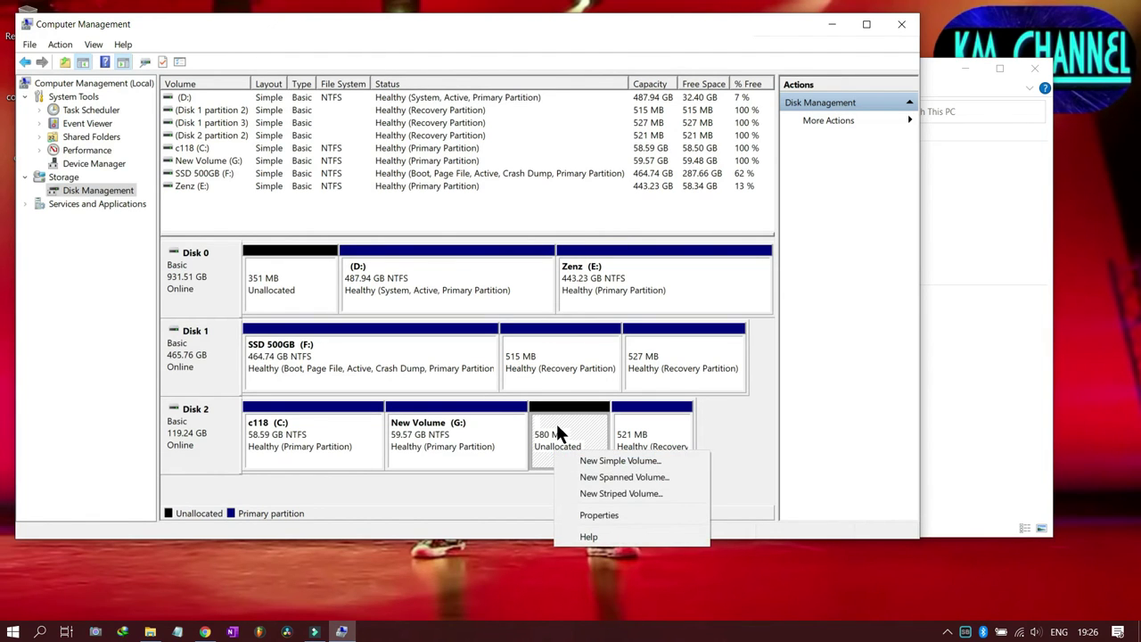
pyautogui.click(556, 431)
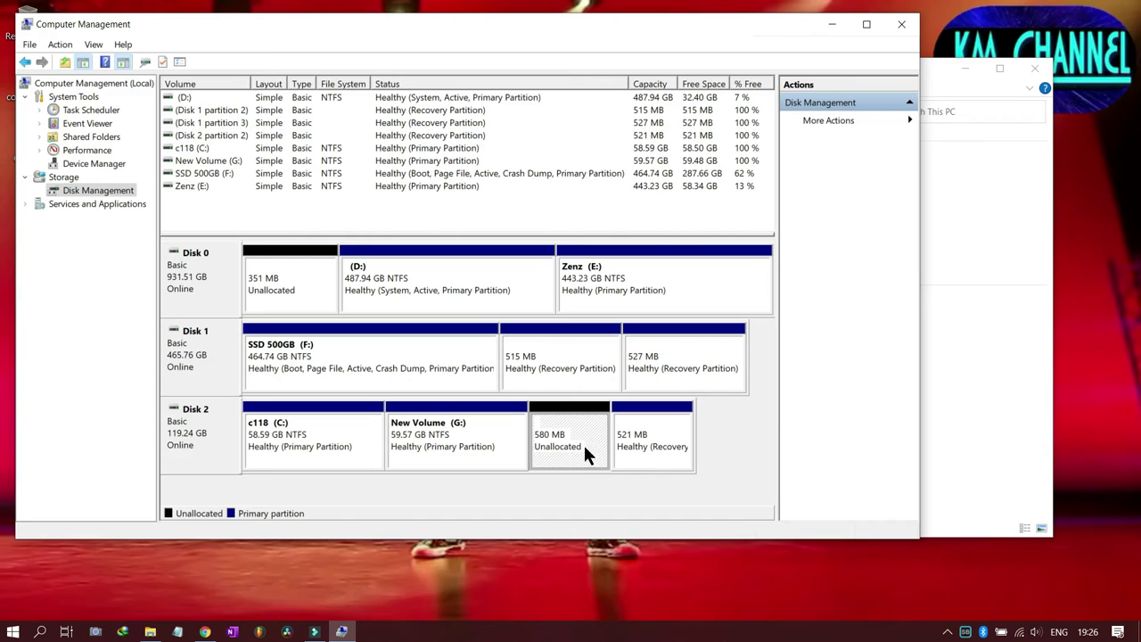
pyautogui.click(499, 443)
pyautogui.rightClick(482, 453)
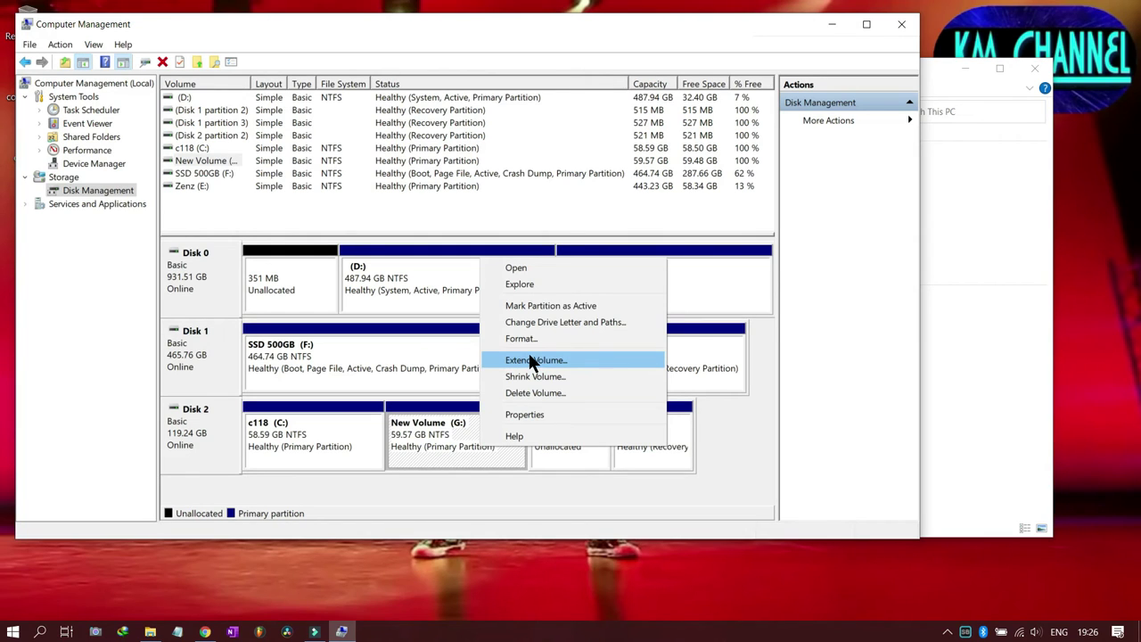
pyautogui.click(347, 443)
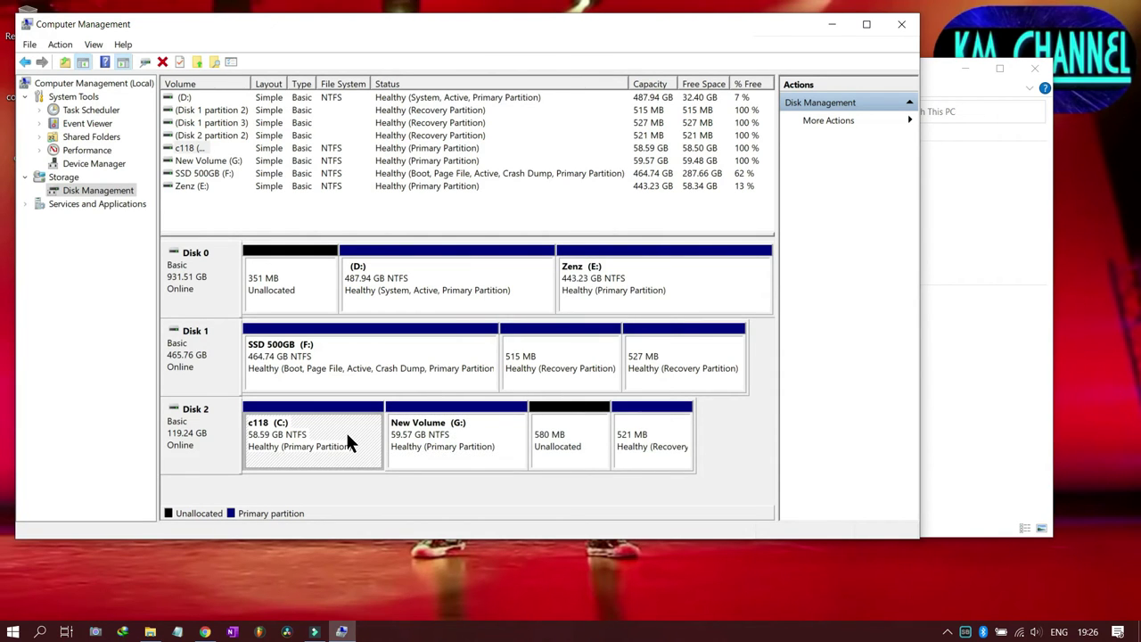
pyautogui.rightClick(347, 443)
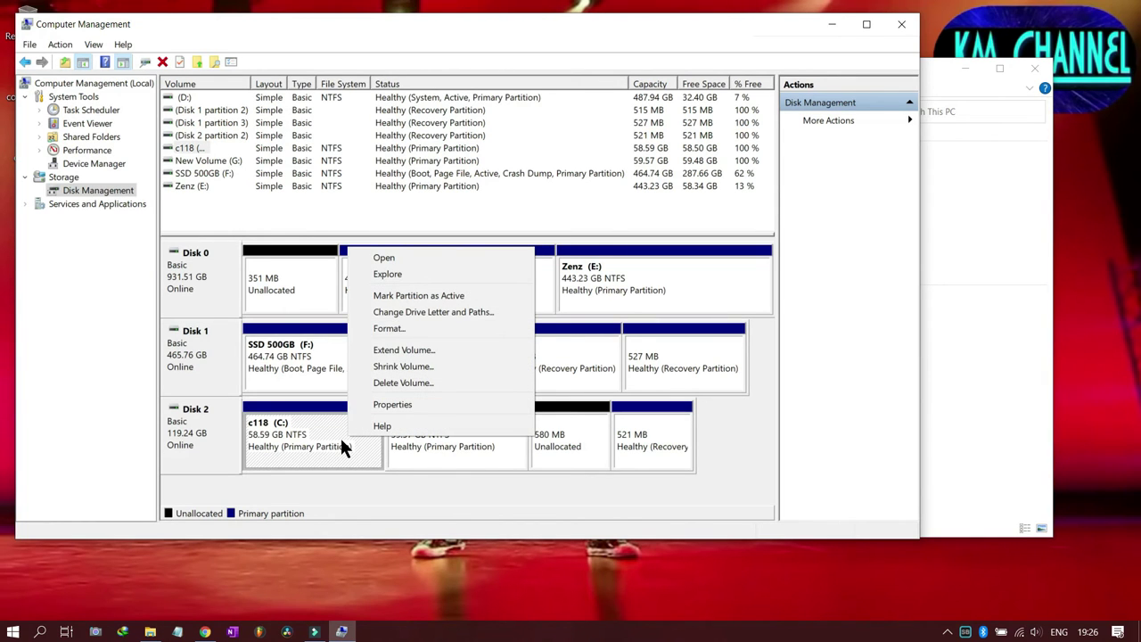
# Extend New Volume (G:) by 579 MB using Disk 2's remaining unallocated space.
pyautogui.click(449, 441)
pyautogui.rightClick(449, 441)
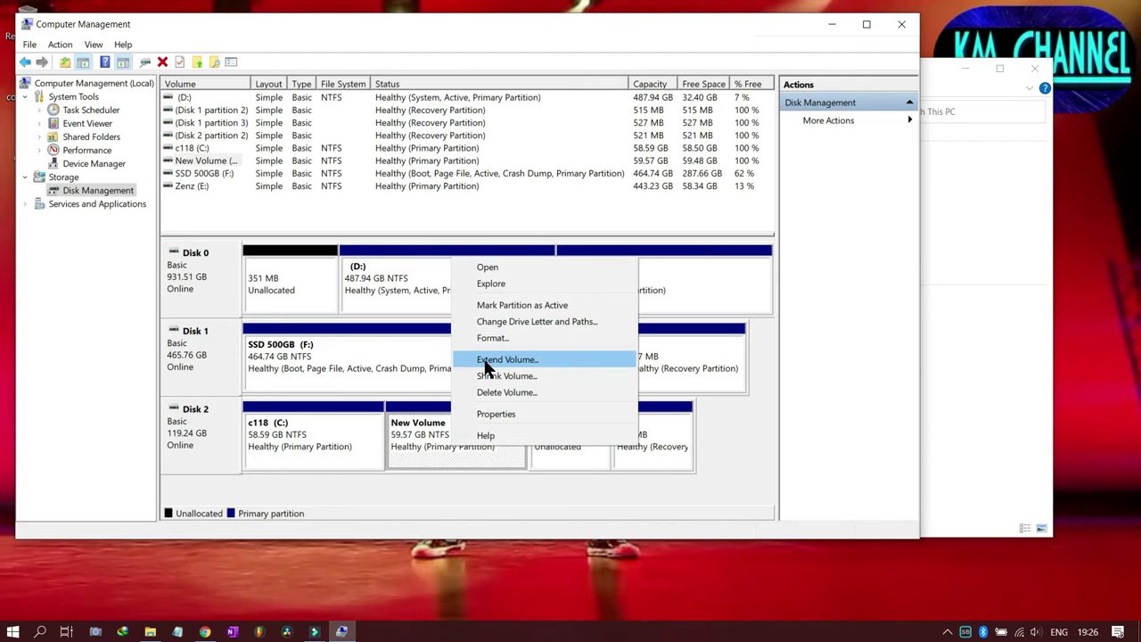
pyautogui.click(486, 360)
pyautogui.click(448, 370)
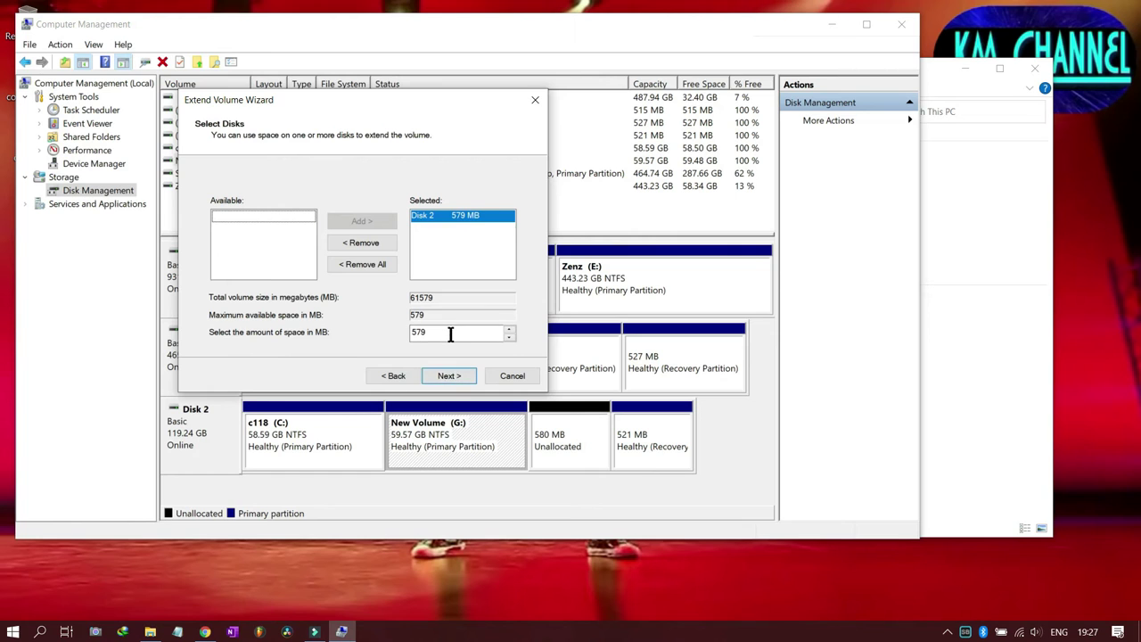
pyautogui.click(456, 376)
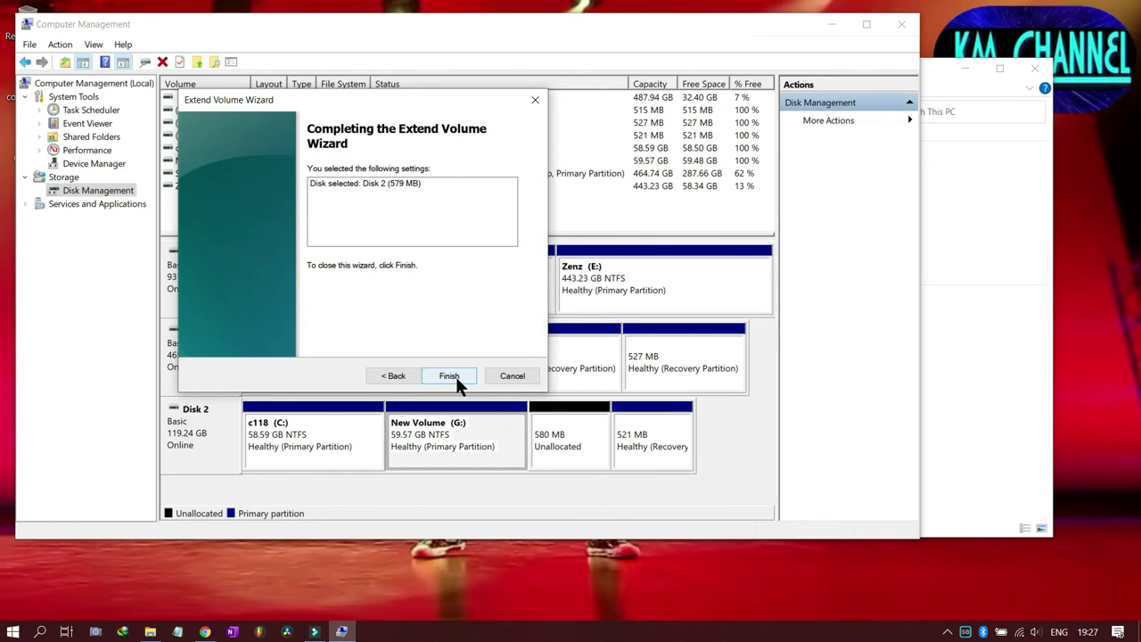
pyautogui.click(452, 375)
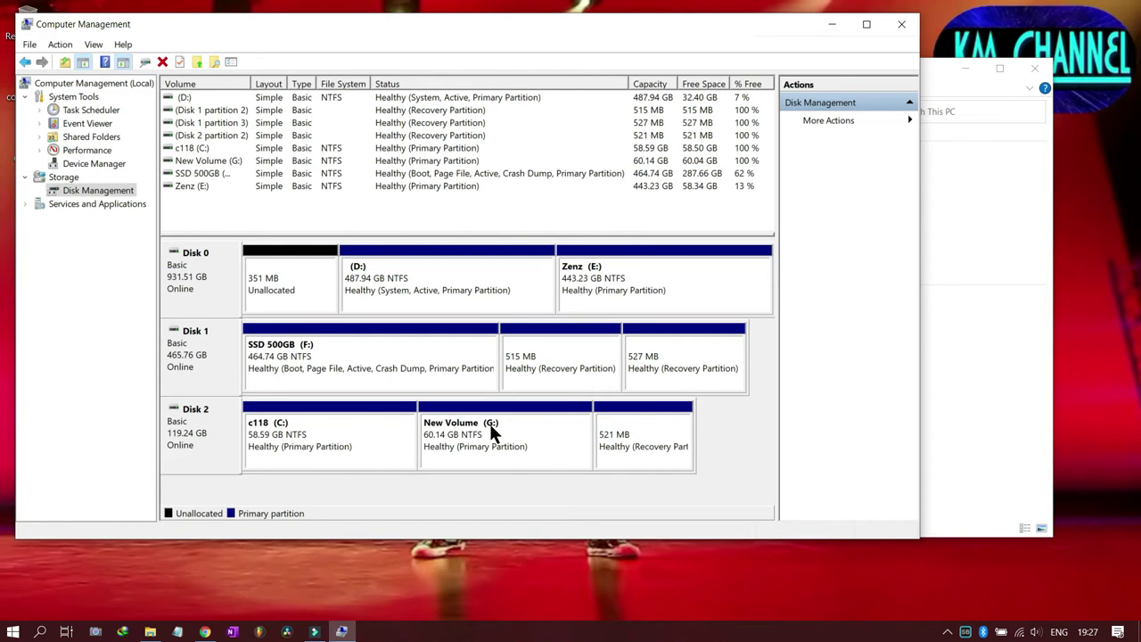
# Switch to This PC in File Explorer, refresh it, and check the c118 (C:) and New Volume (G:) drives.
pyautogui.click(950, 324)
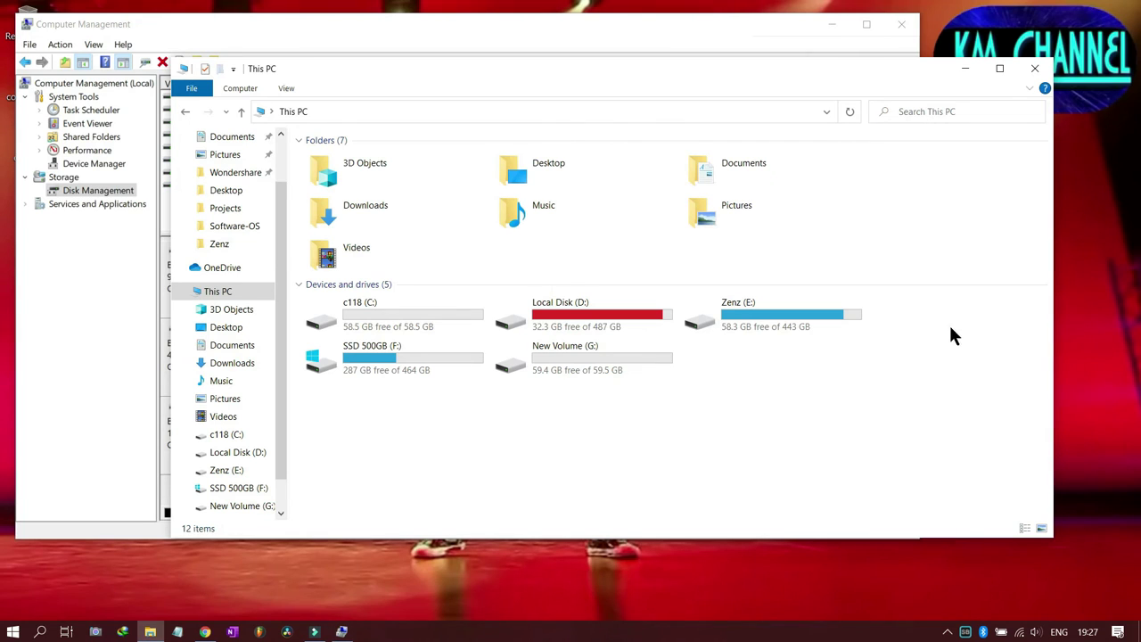
pyautogui.rightClick(713, 438)
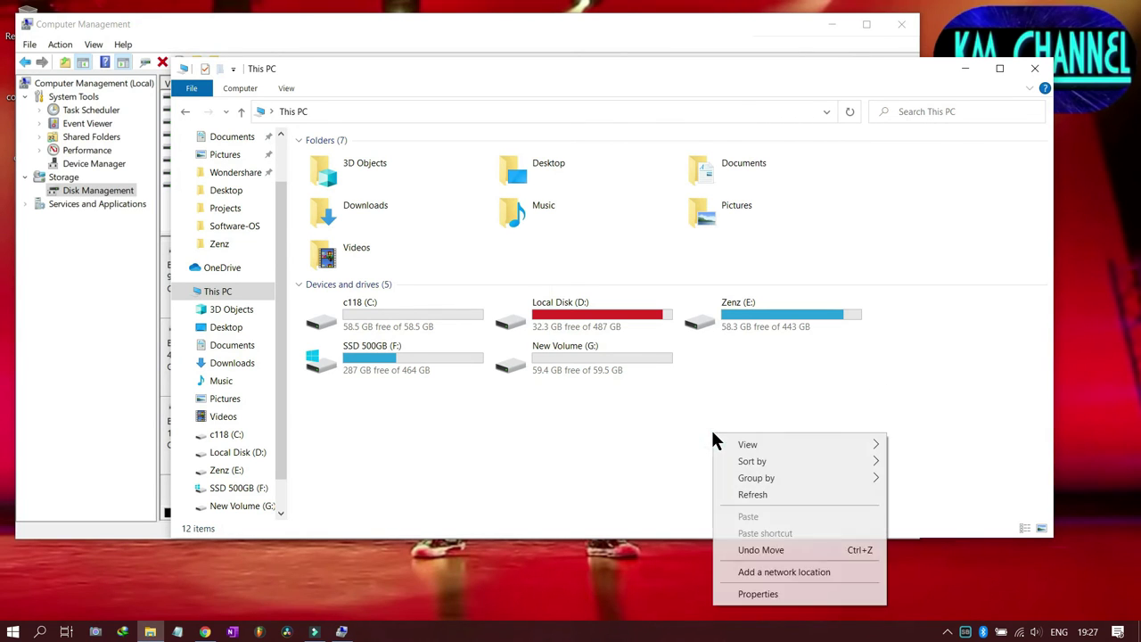
pyautogui.click(756, 493)
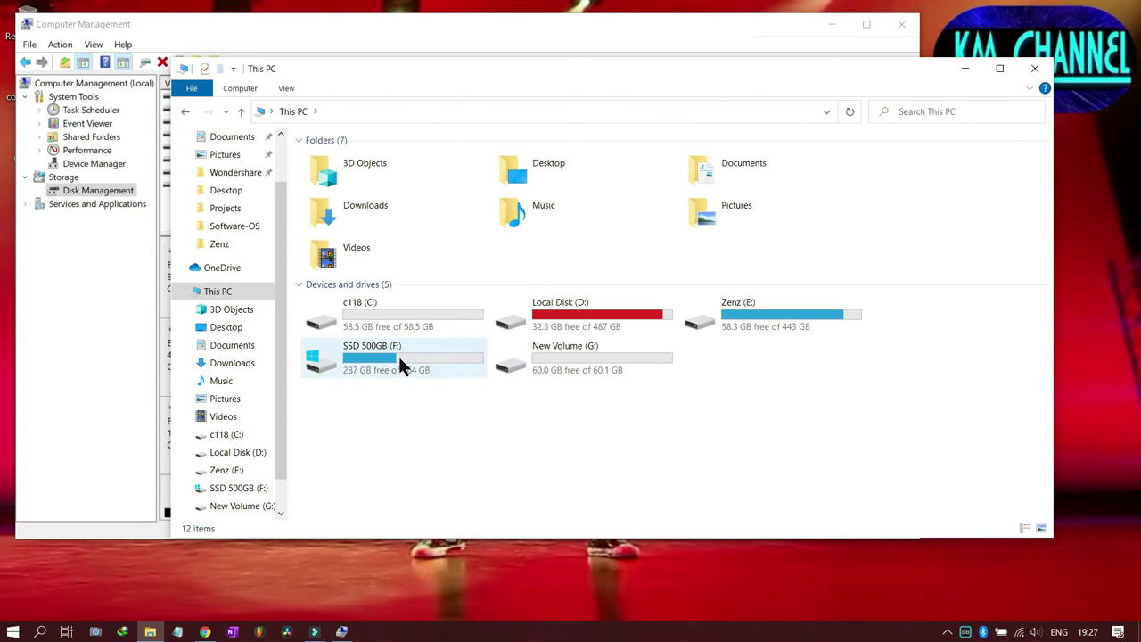
pyautogui.click(357, 316)
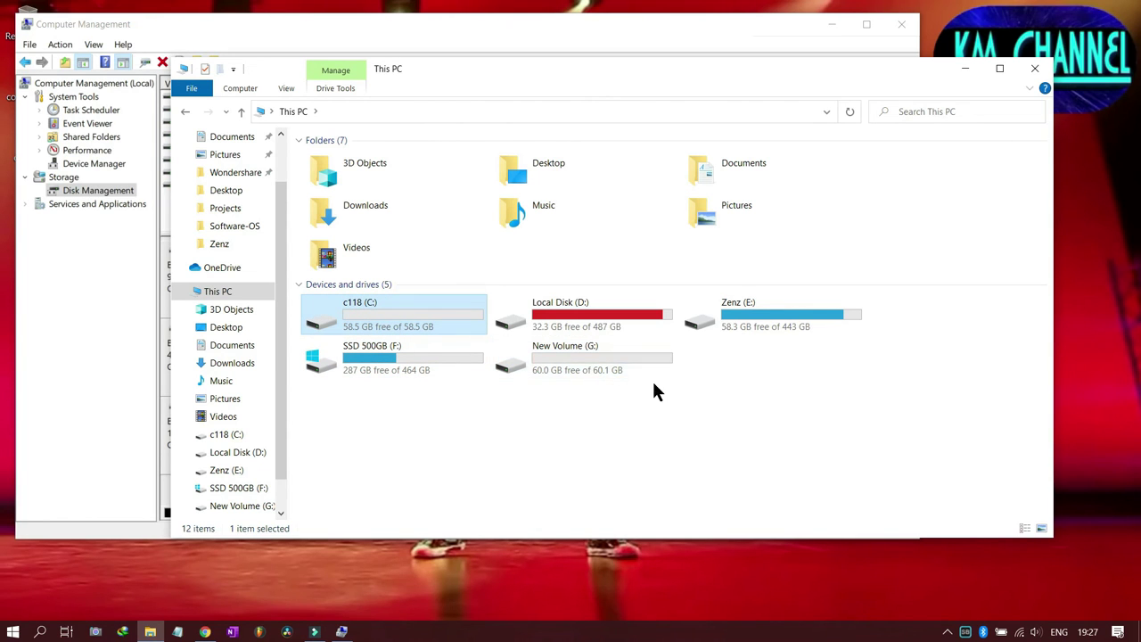
pyautogui.click(617, 367)
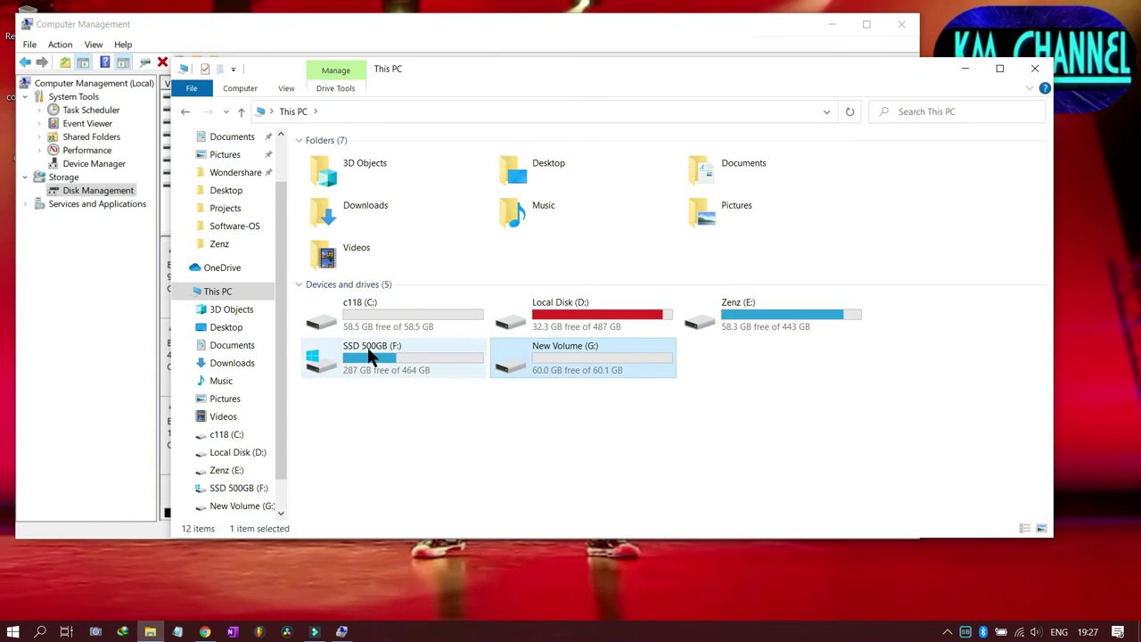
# Return to Computer Management and delete New Volume (G:) from Disk 2.
pyautogui.click(106, 323)
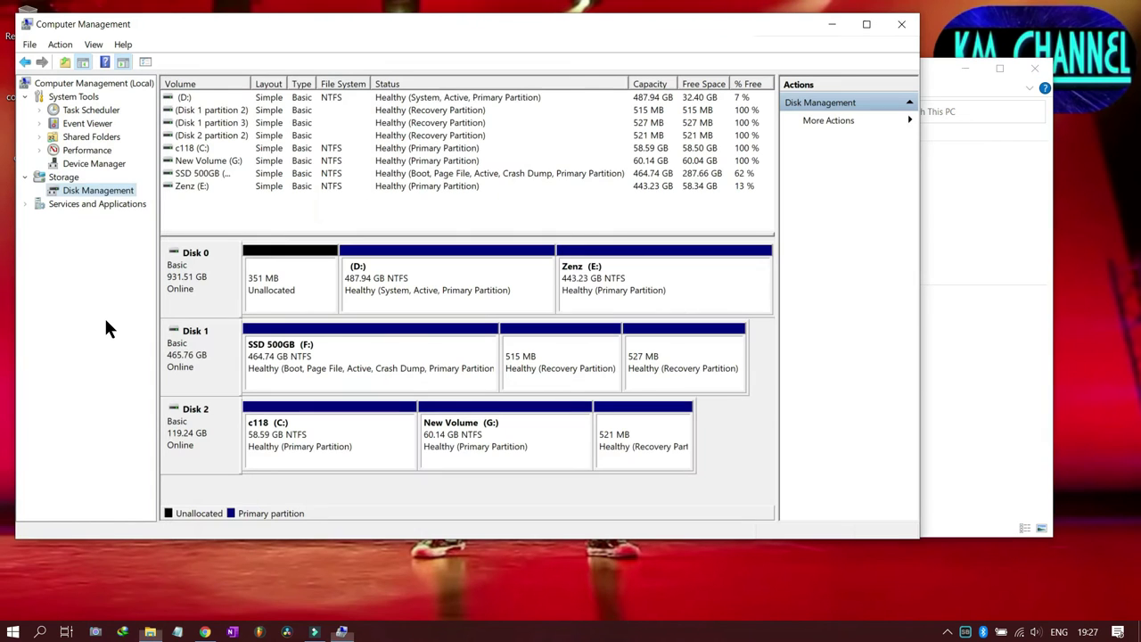
pyautogui.rightClick(479, 437)
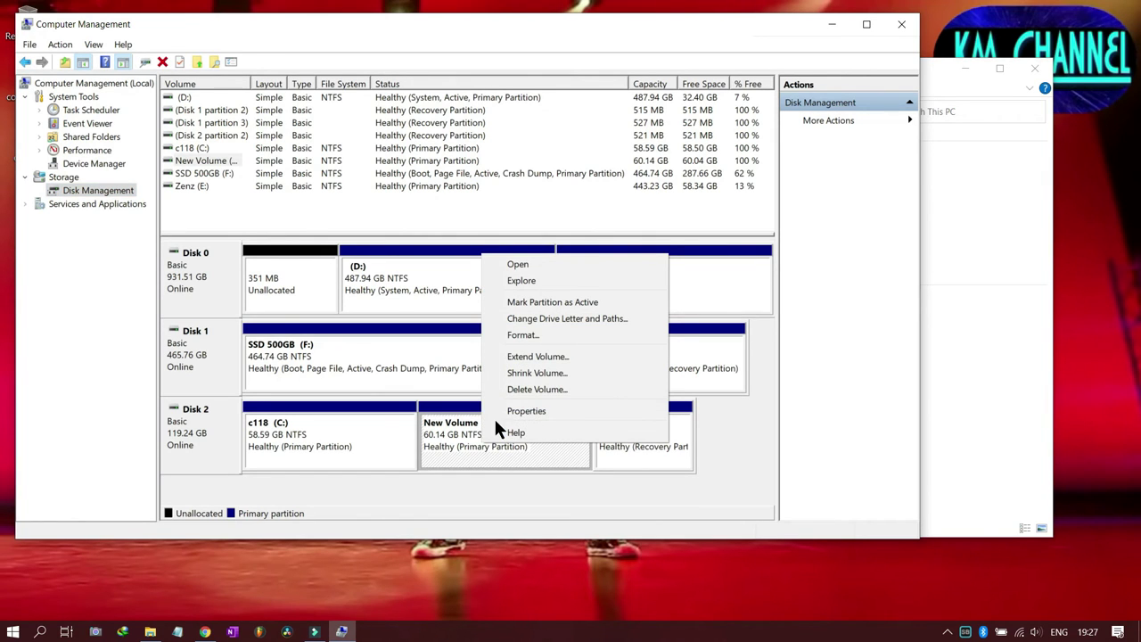
pyautogui.click(509, 391)
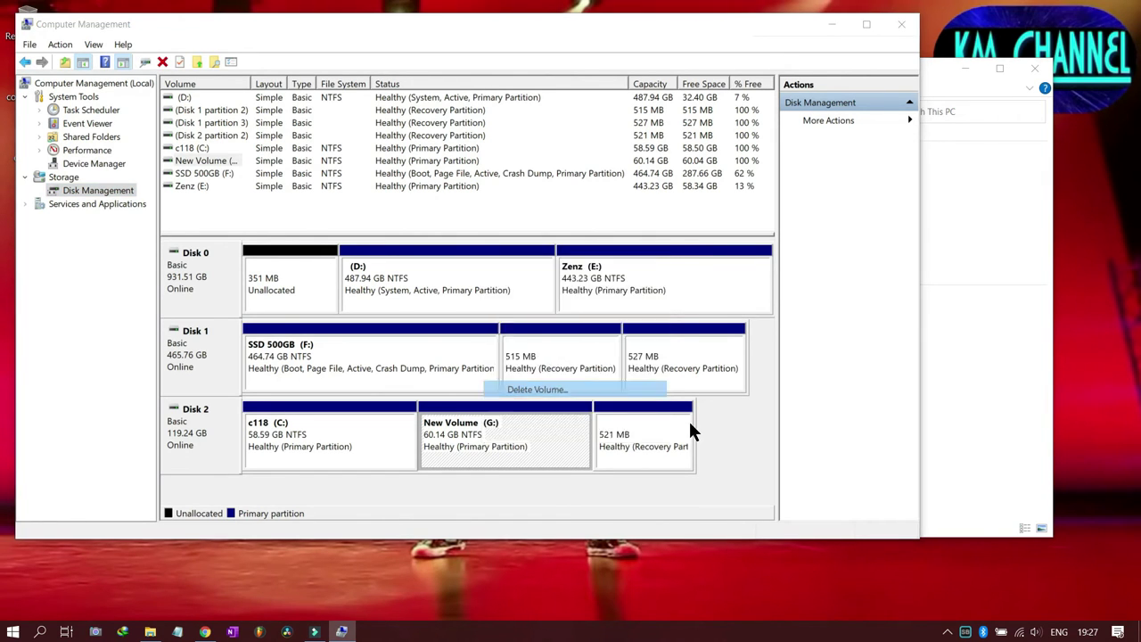
pyautogui.click(642, 421)
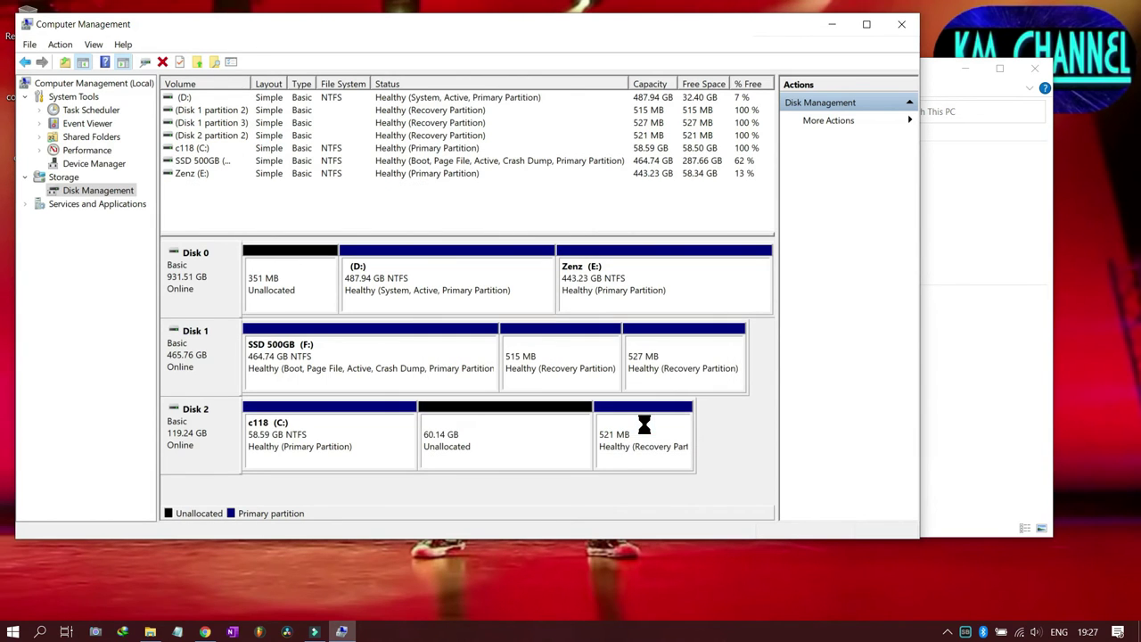
# Extend c118 (C:) by 61579 MB using all of Disk 2's unallocated space.
pyautogui.click(493, 459)
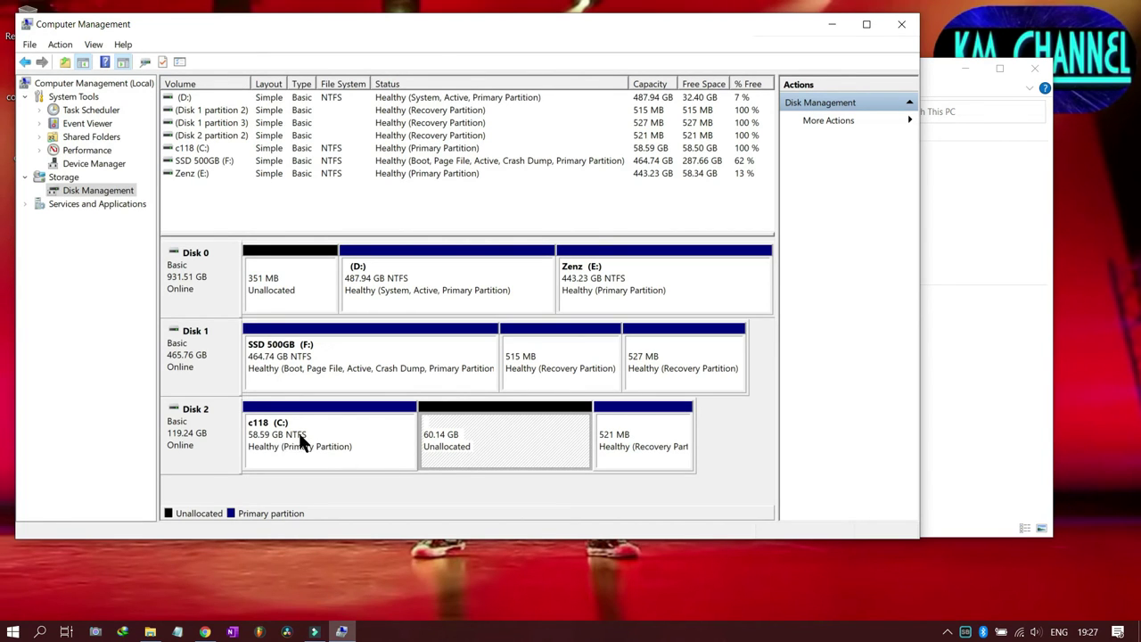
pyautogui.rightClick(370, 443)
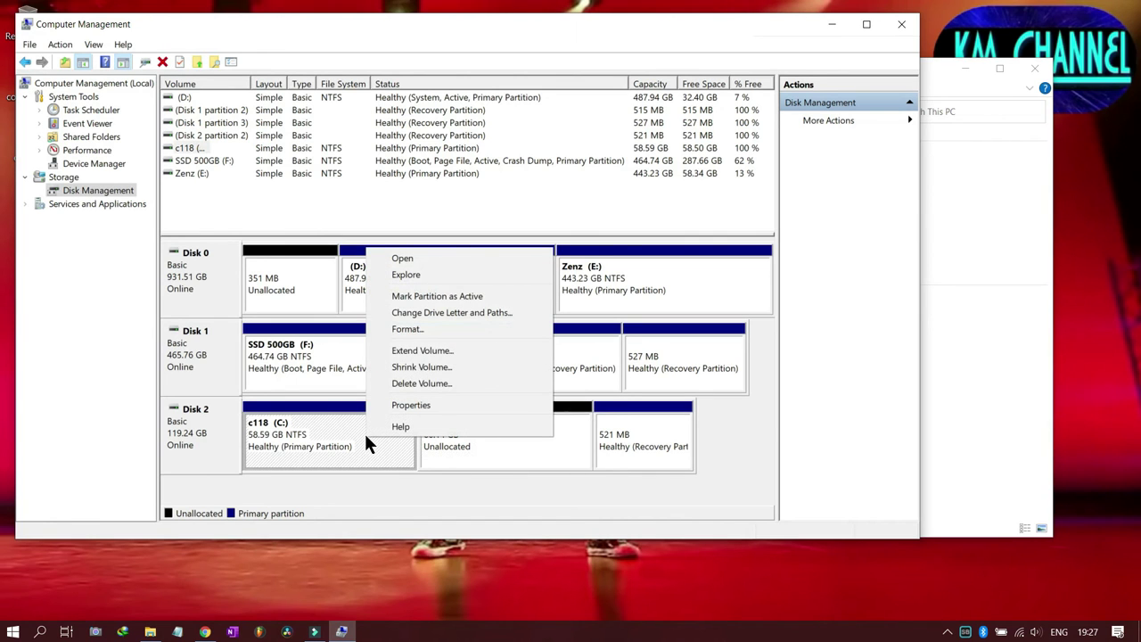
pyautogui.click(447, 374)
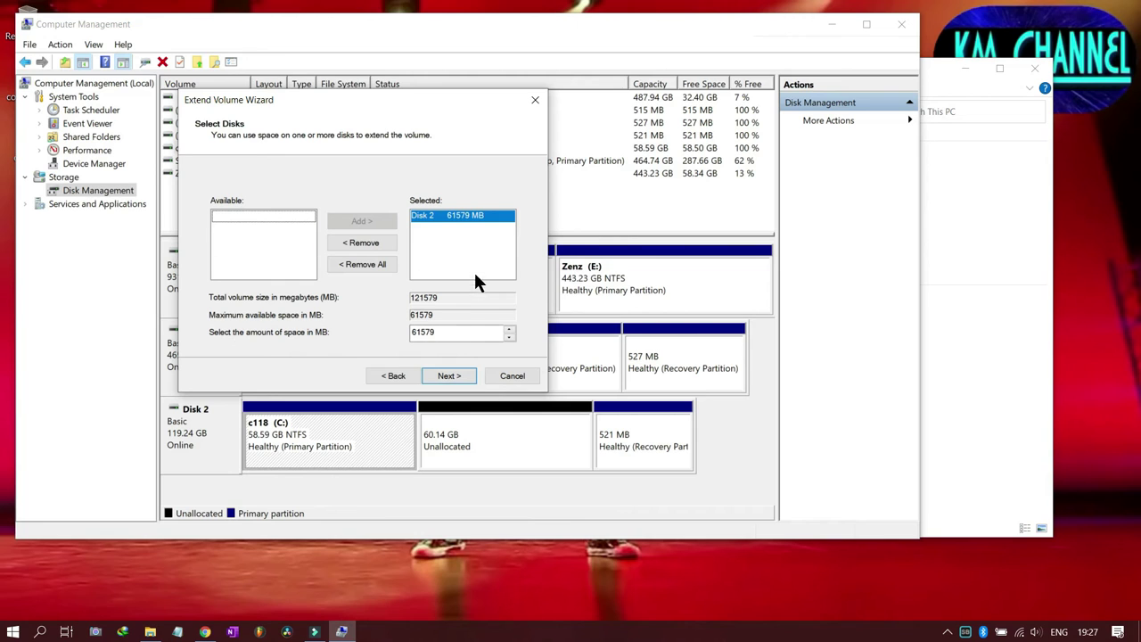
pyautogui.click(442, 372)
pyautogui.click(442, 373)
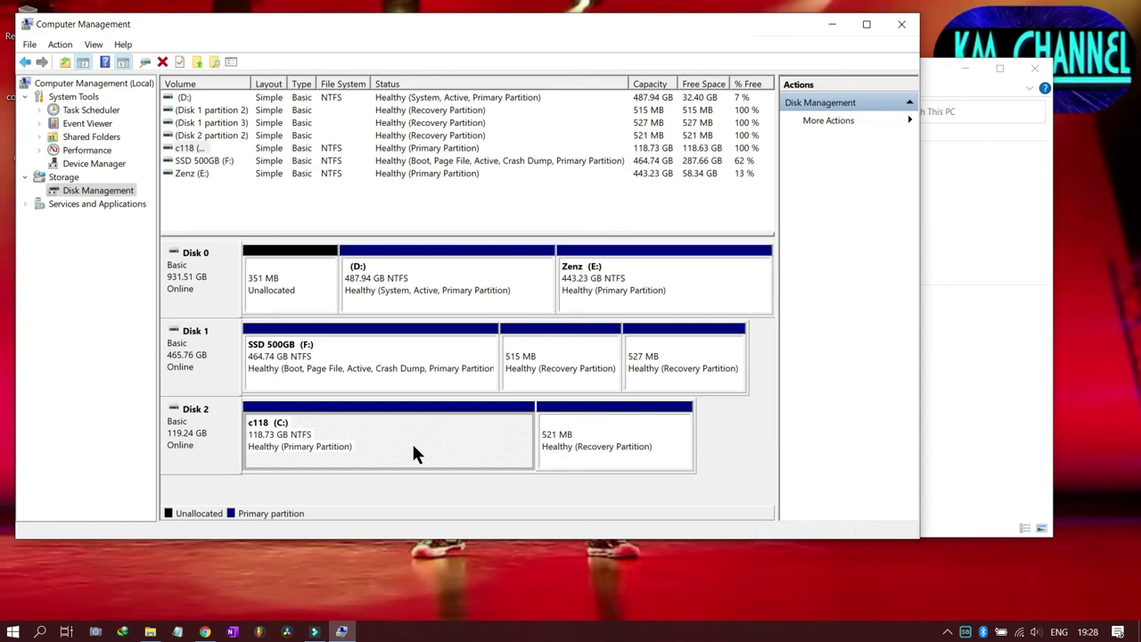
# Quick-format drive C: as NTFS with the default allocation unit size and the volume label SSD118GB.
pyautogui.rightClick(412, 453)
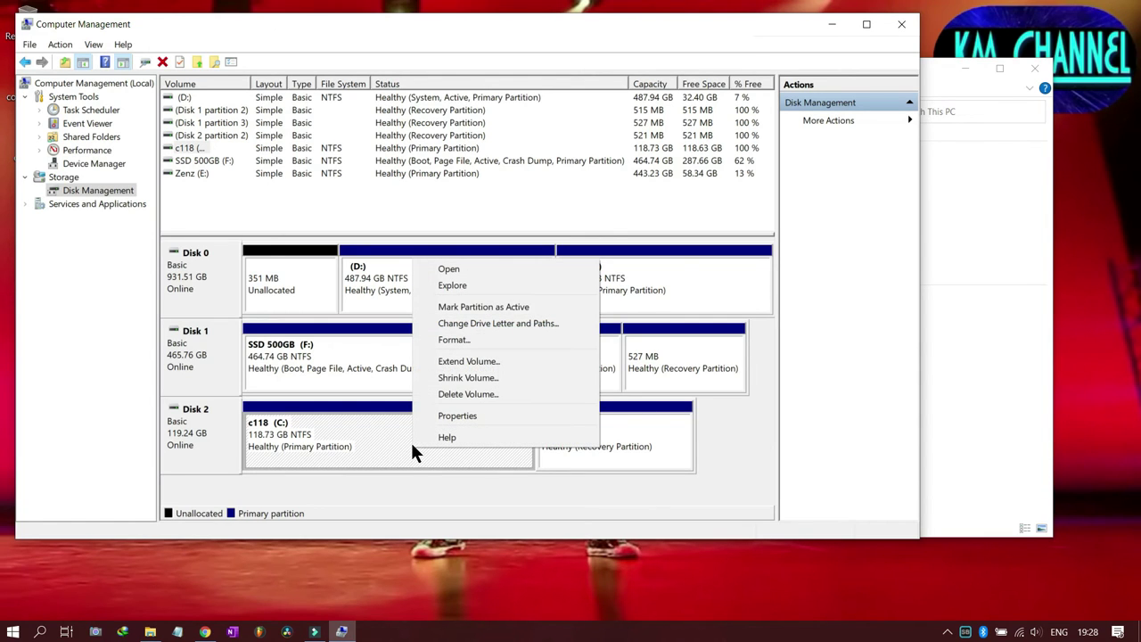
pyautogui.click(453, 340)
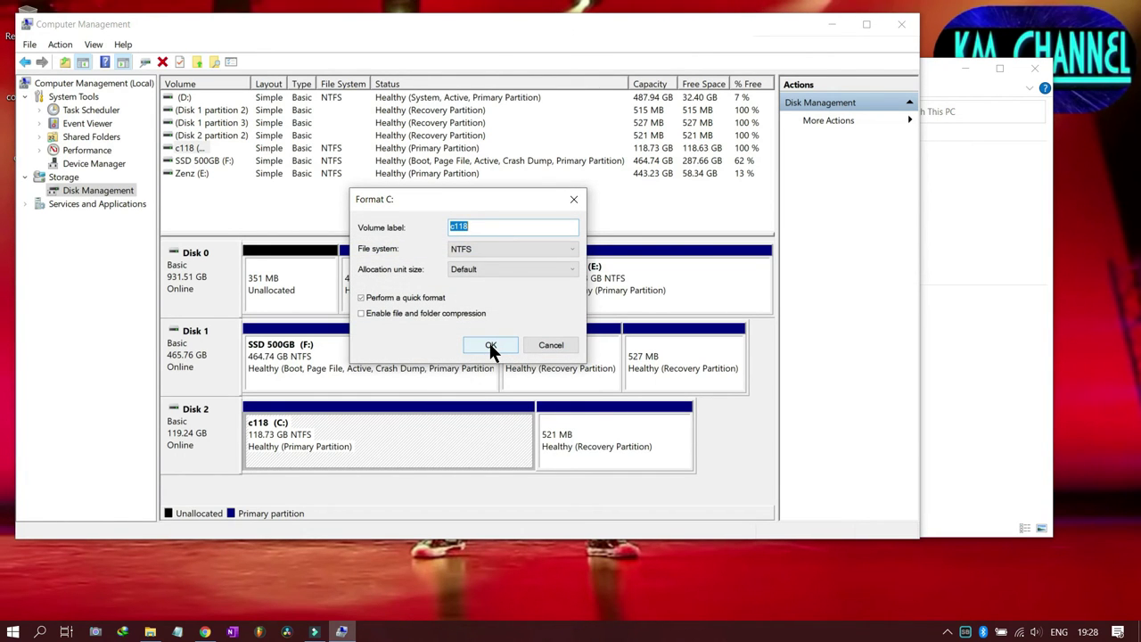
pyautogui.write('SSD118GB')
pyautogui.click(486, 347)
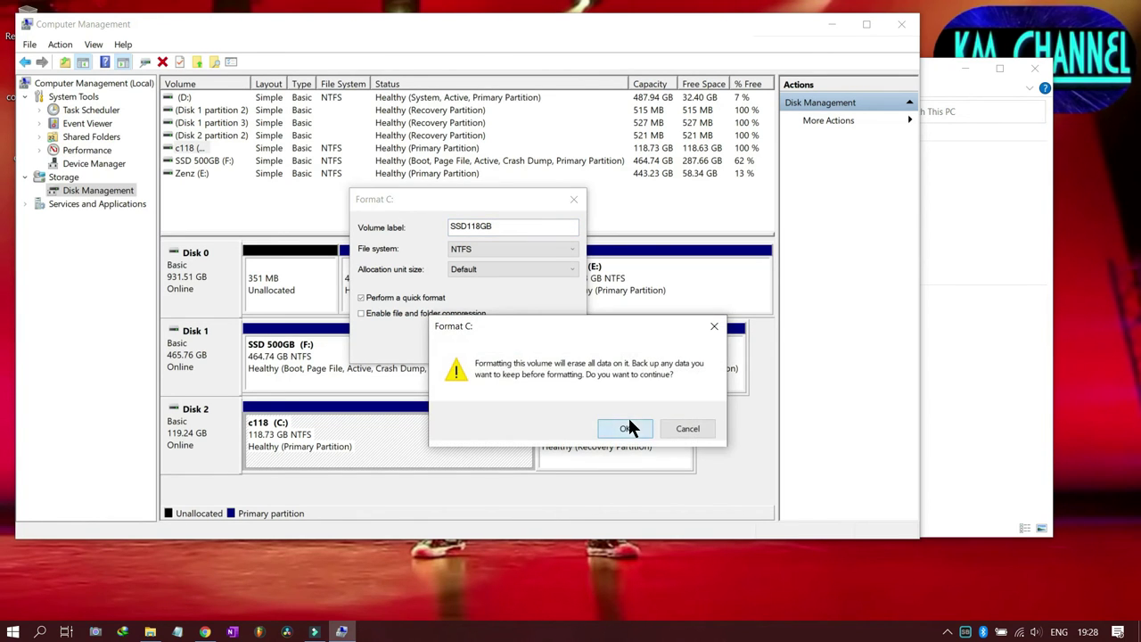
pyautogui.click(628, 417)
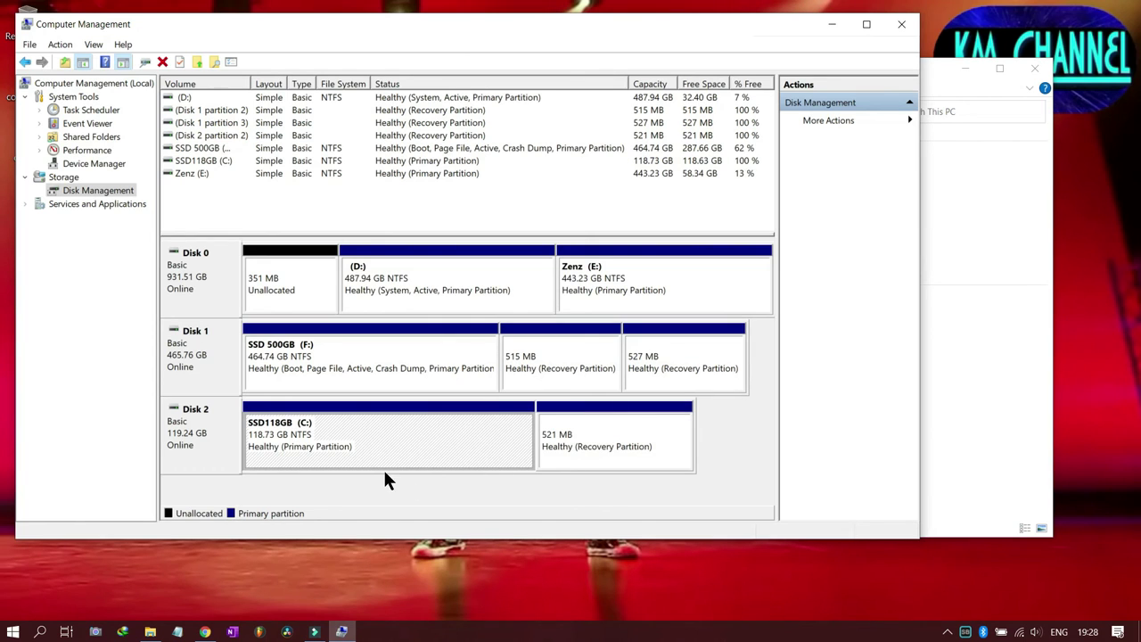
# Close Computer Management and check the SSD118GB (C:) drive in This PC.
pyautogui.click(901, 24)
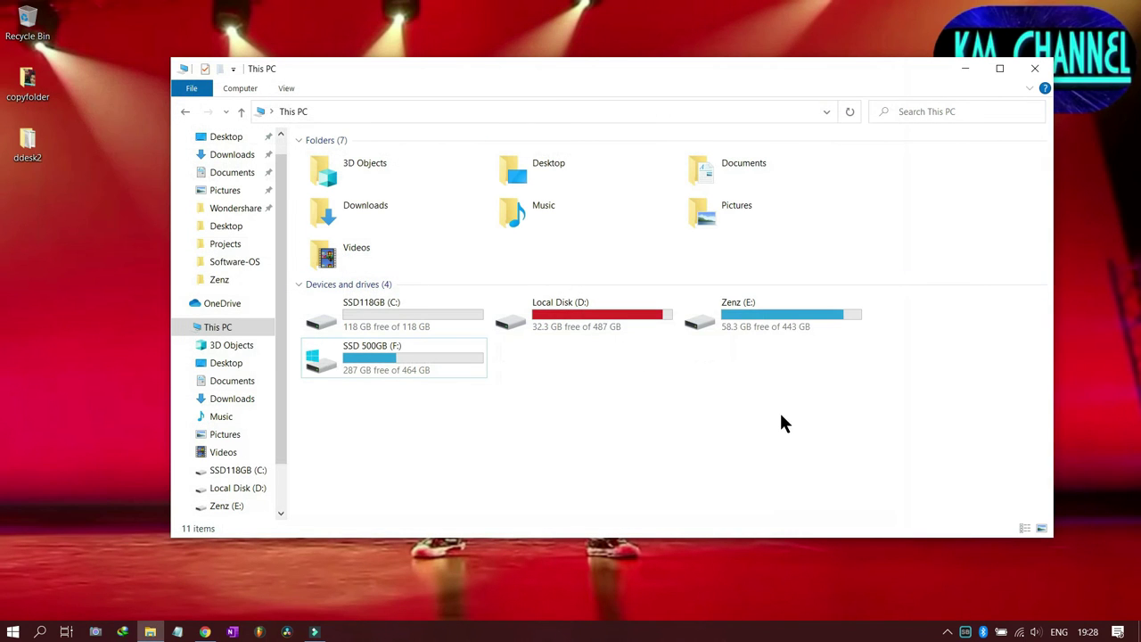
pyautogui.click(350, 326)
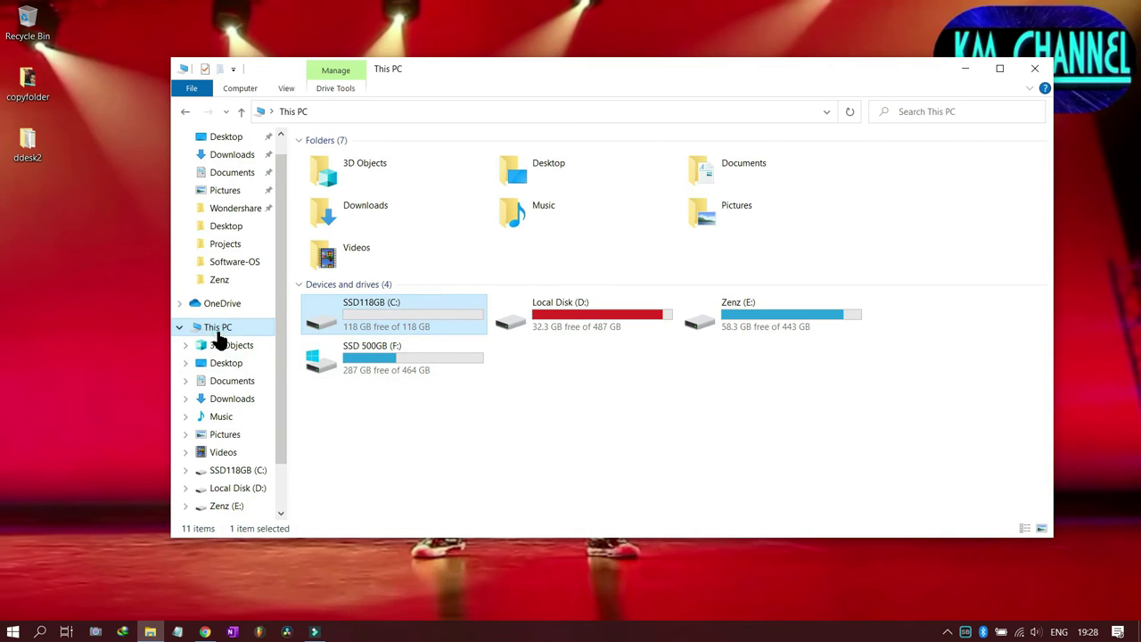
pyautogui.click(217, 328)
pyautogui.click(356, 314)
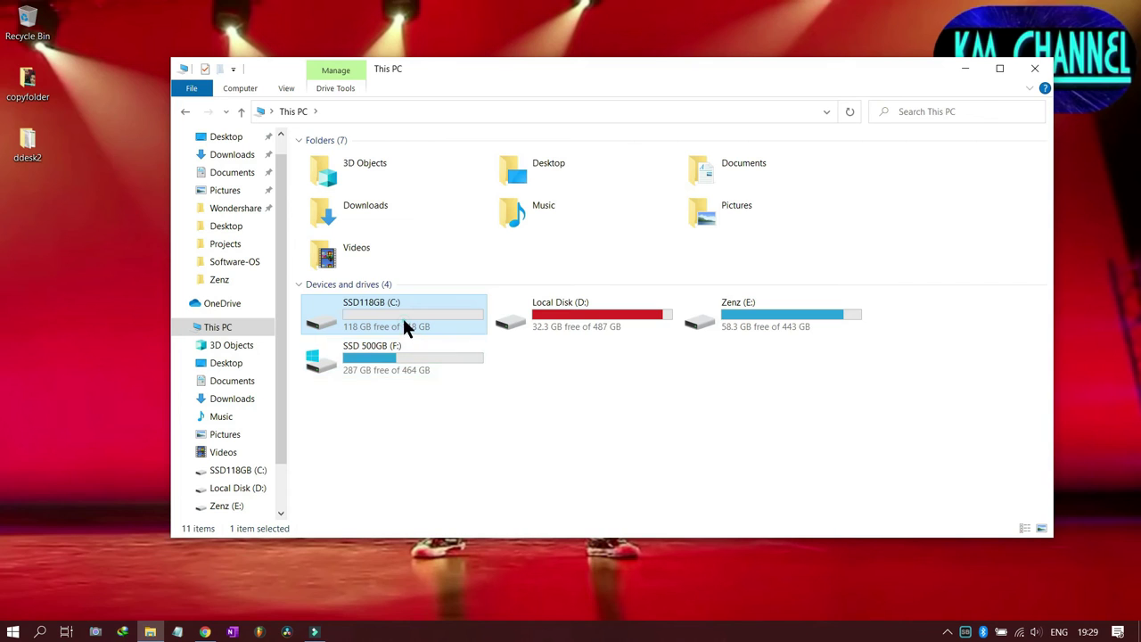
# Copy the desktop folder copyfolder into SSD118GB (C:), then close the File Explorer window.
pyautogui.doubleClick(402, 317)
pyautogui.moveTo(27, 81); pyautogui.dragTo(481, 246)
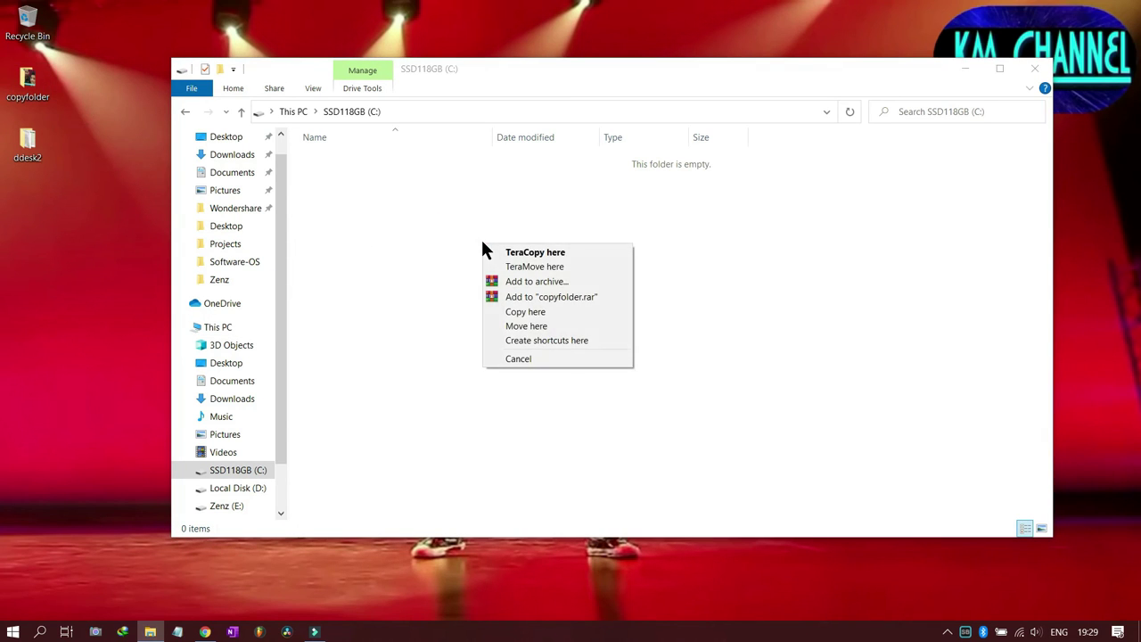
pyautogui.click(546, 313)
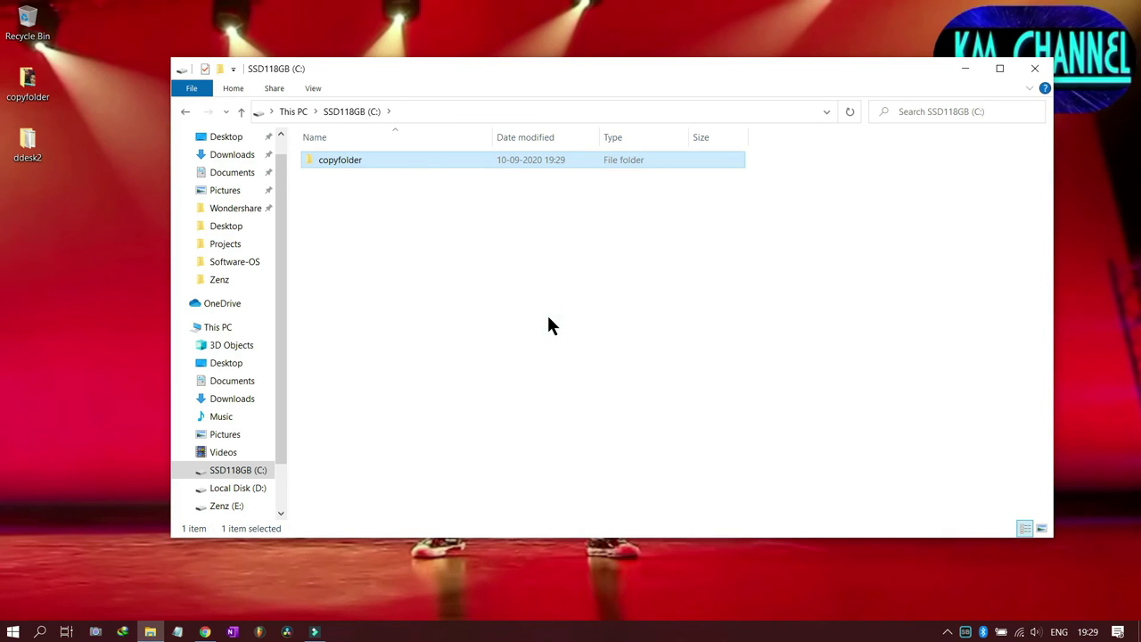
pyautogui.click(549, 318)
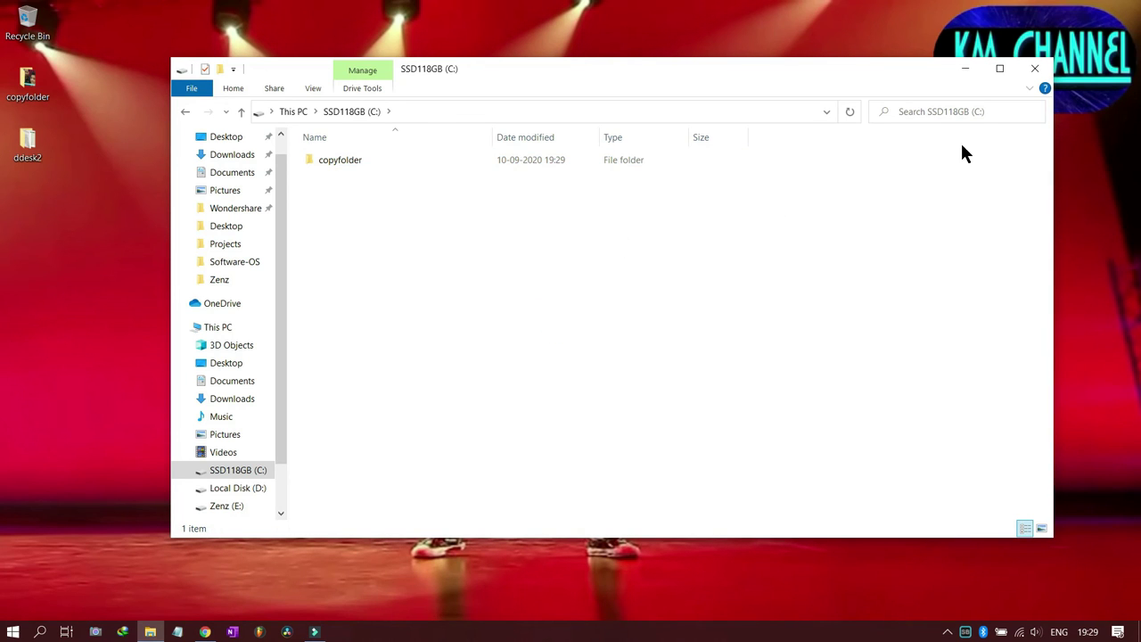
pyautogui.click(1034, 69)
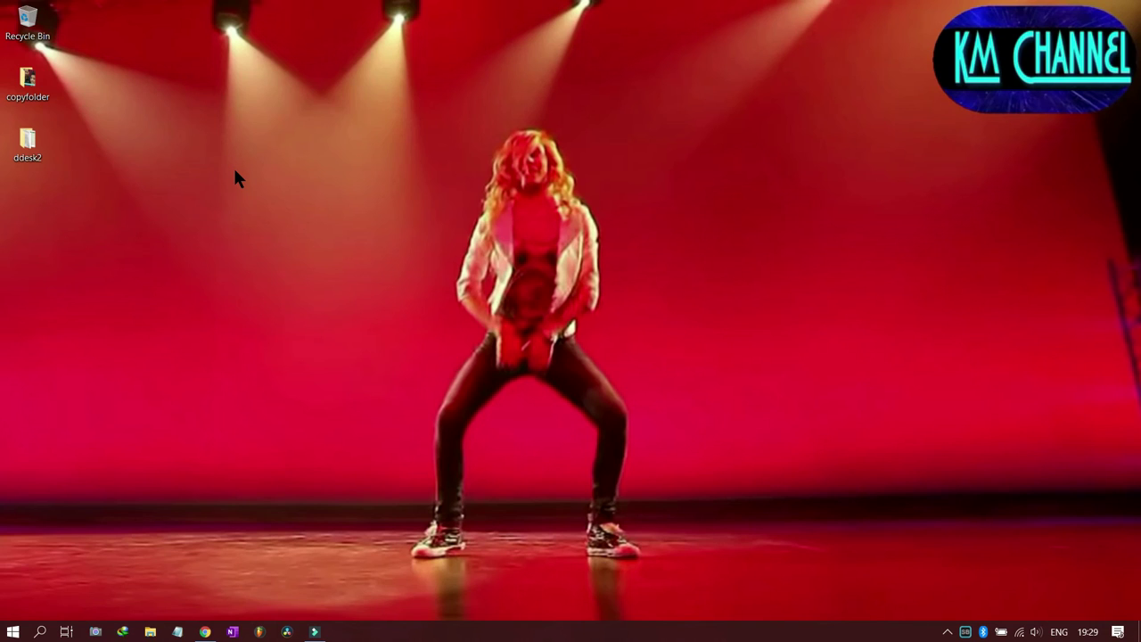
# Search Windows for cmd and run Command Prompt as administrator.
pyautogui.click(40, 632)
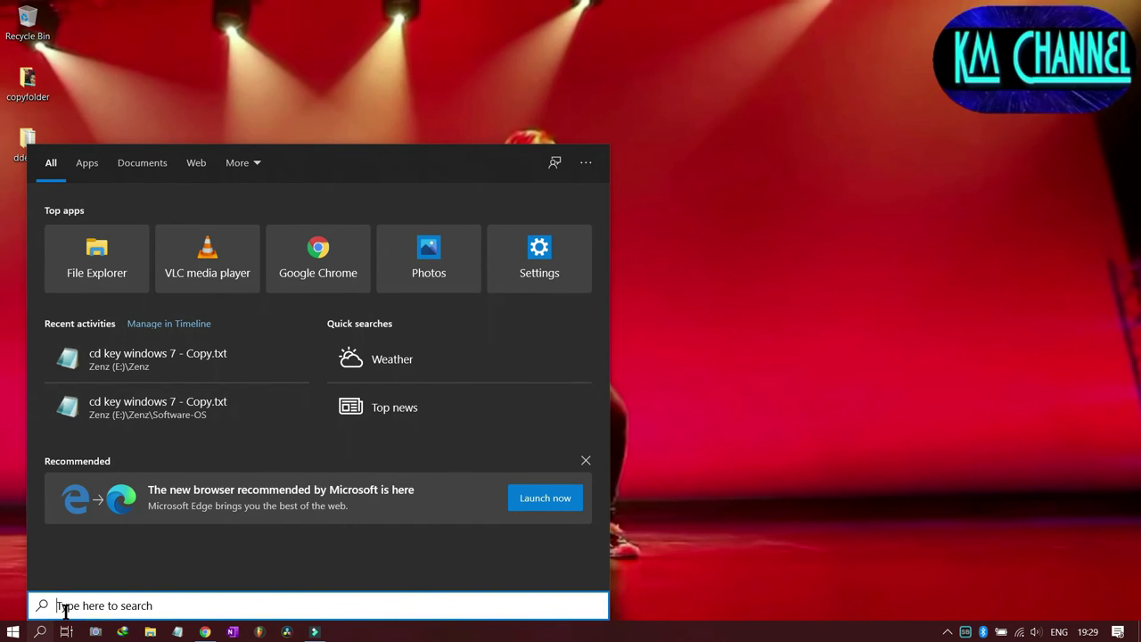
pyautogui.click(40, 632)
pyautogui.click(40, 632)
pyautogui.write('cmd')
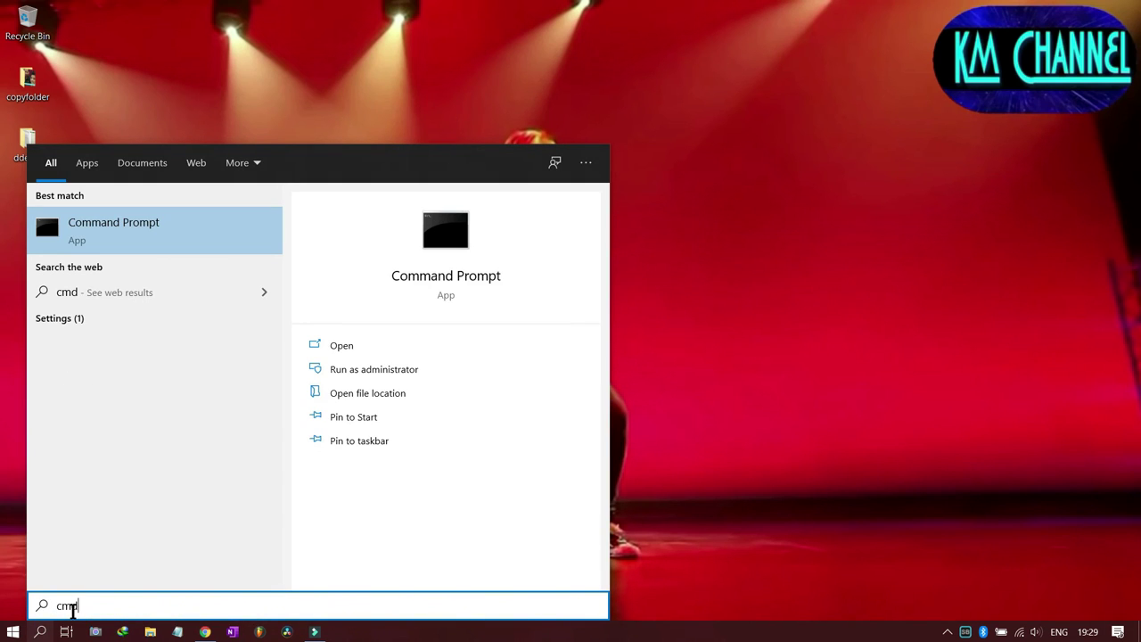
pyautogui.click(373, 375)
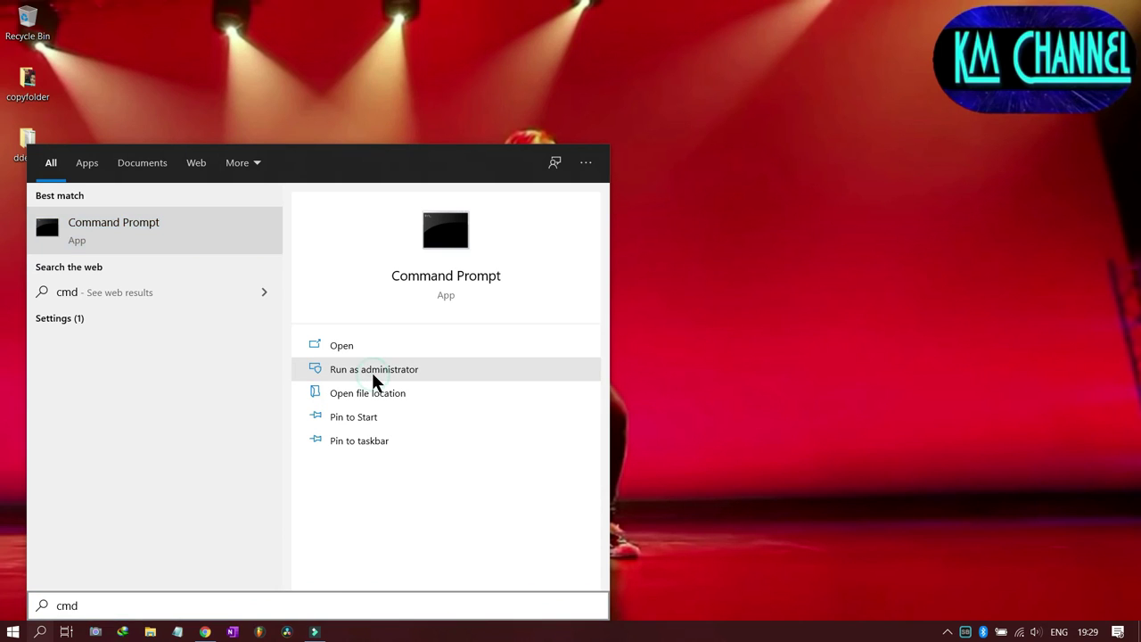
# Try the format command without a drive, and again as format c.
pyautogui.click(645, 198)
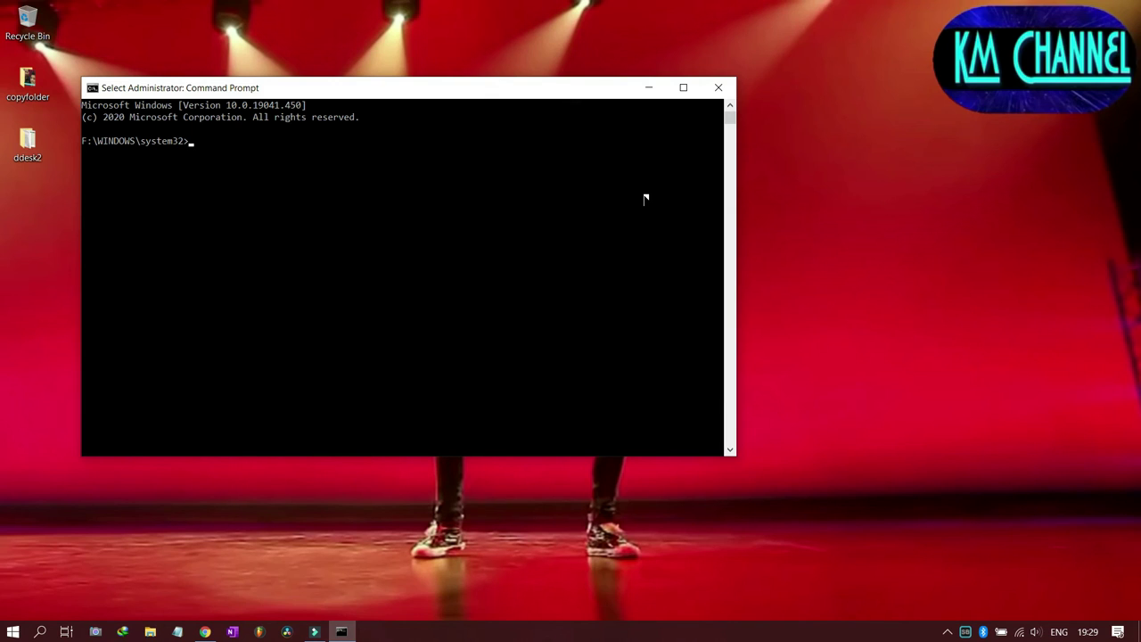
pyautogui.write('format')
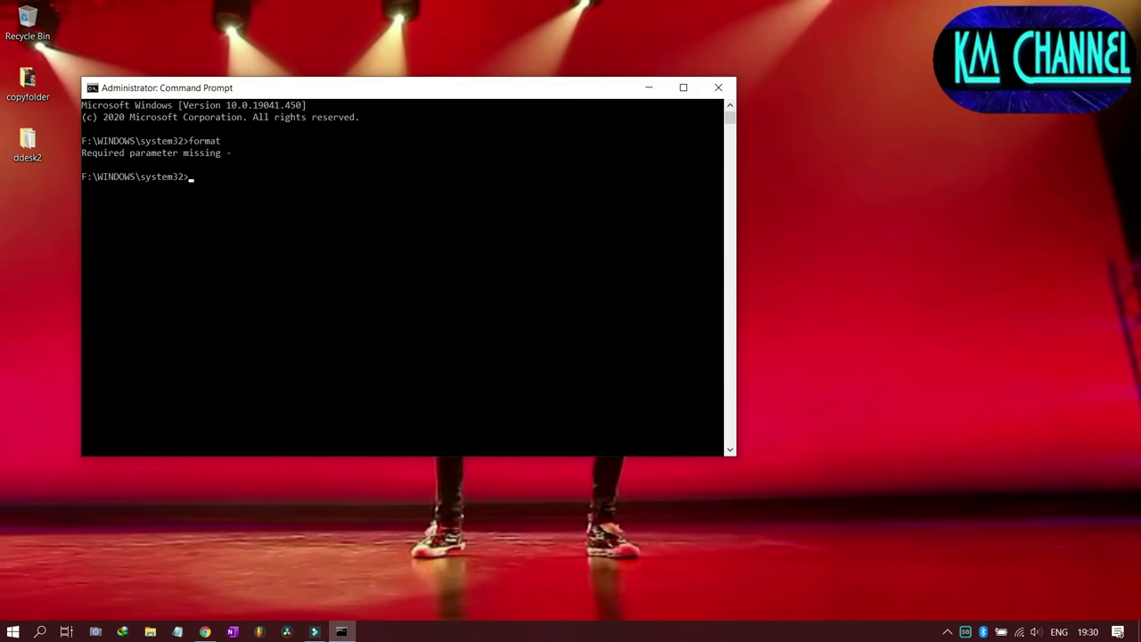
pyautogui.press('Up')
pyautogui.write('ccccccccccccccccccc')
pyautogui.press('BackSpace')
pyautogui.press('BackSpace')
pyautogui.press('BackSpace')
pyautogui.press('BackSpace')
pyautogui.press('BackSpace')
pyautogui.press('BackSpace')
pyautogui.press('BackSpace')
pyautogui.press('BackSpace')
pyautogui.press('BackSpace')
pyautogui.press('BackSpace')
pyautogui.press('BackSpace')
pyautogui.press('BackSpace')
pyautogui.press('BackSpace')
pyautogui.press('BackSpace')
pyautogui.press('BackSpace')
pyautogui.press('BackSpace')
pyautogui.press('BackSpace')
pyautogui.press('BackSpace')
pyautogui.press('Return')
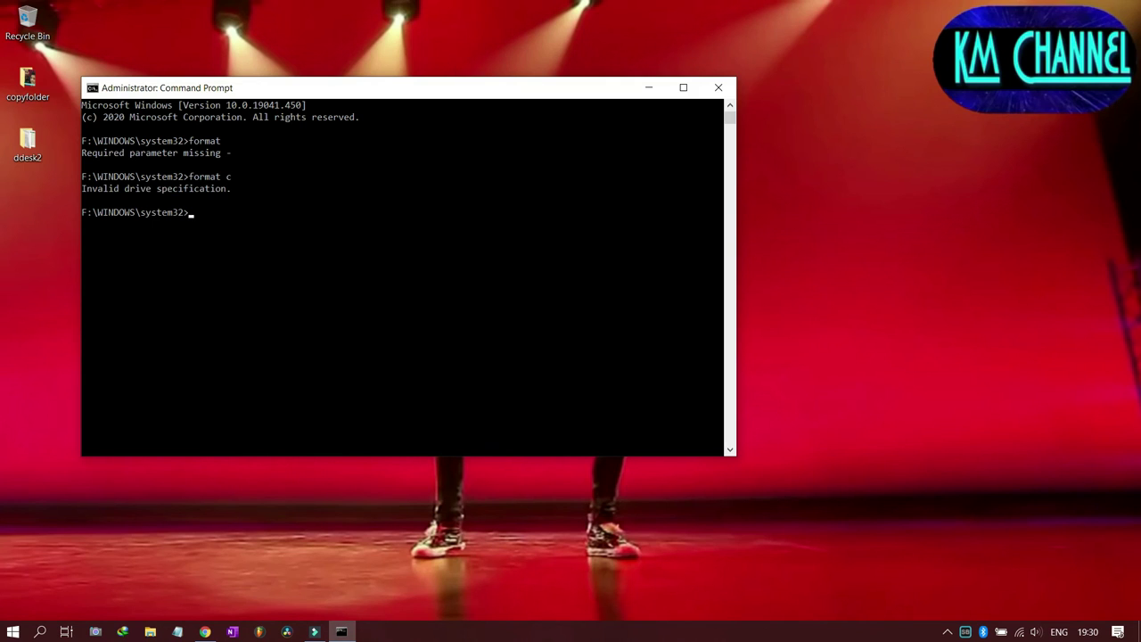
# Try to format drive C: with the command format c:\.
pyautogui.press('Up')
pyautogui.write(':')
pyautogui.press('Return')
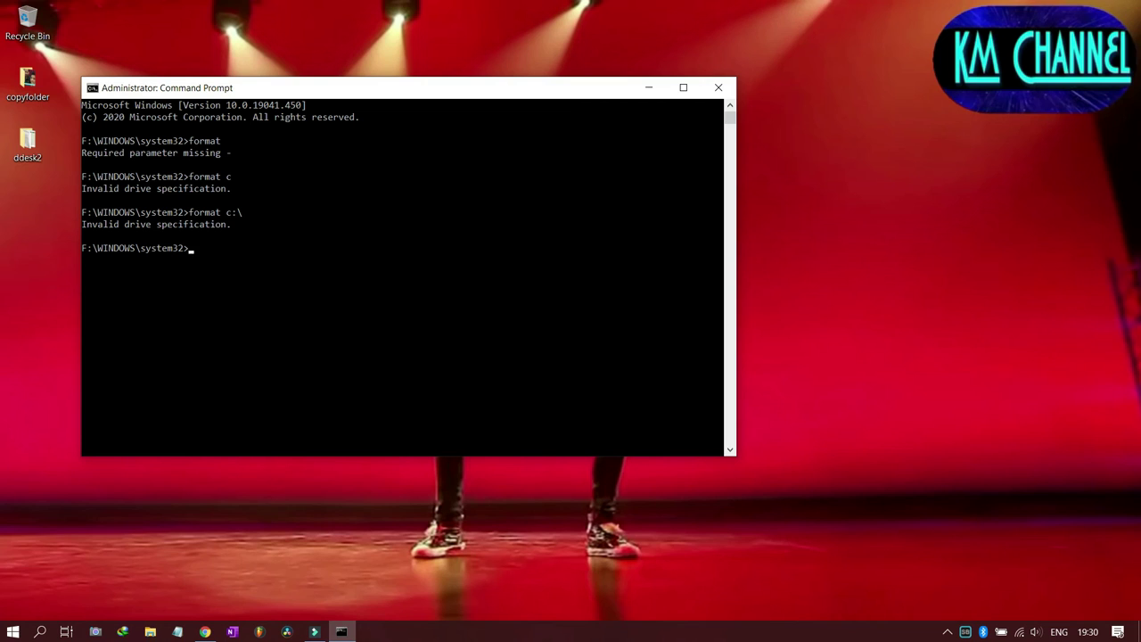
# Correct the previous command and run it as format c:.
pyautogui.press('Up')
pyautogui.press('BackSpace')
pyautogui.press('Return')
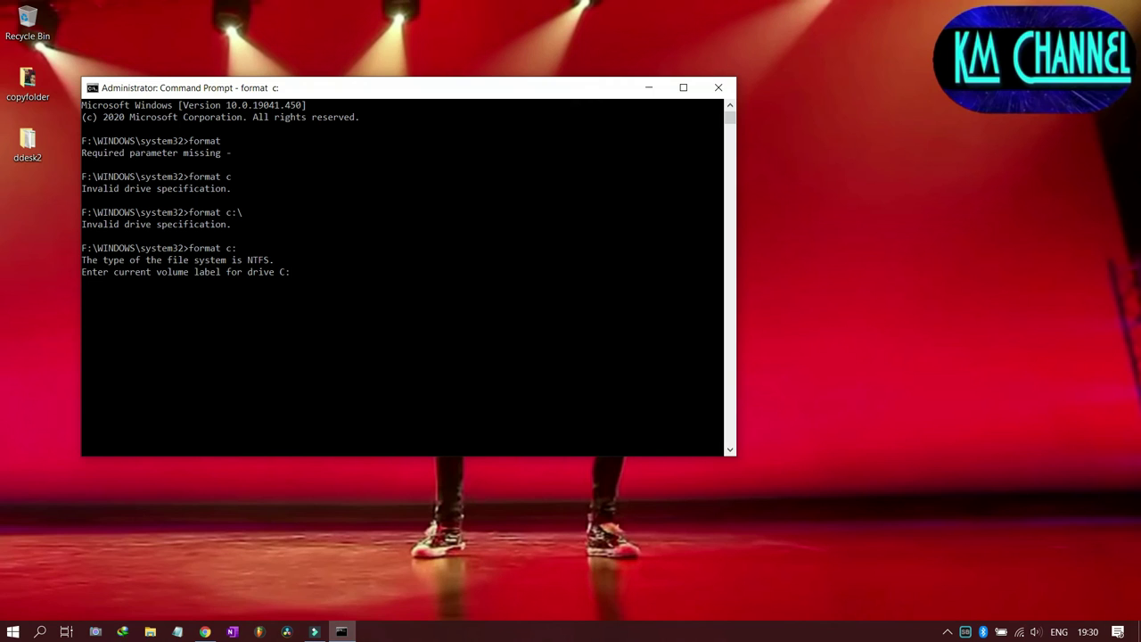
# Look up drive C:'s volume label in This PC in File Explorer and return to Command Prompt.
pyautogui.click(149, 632)
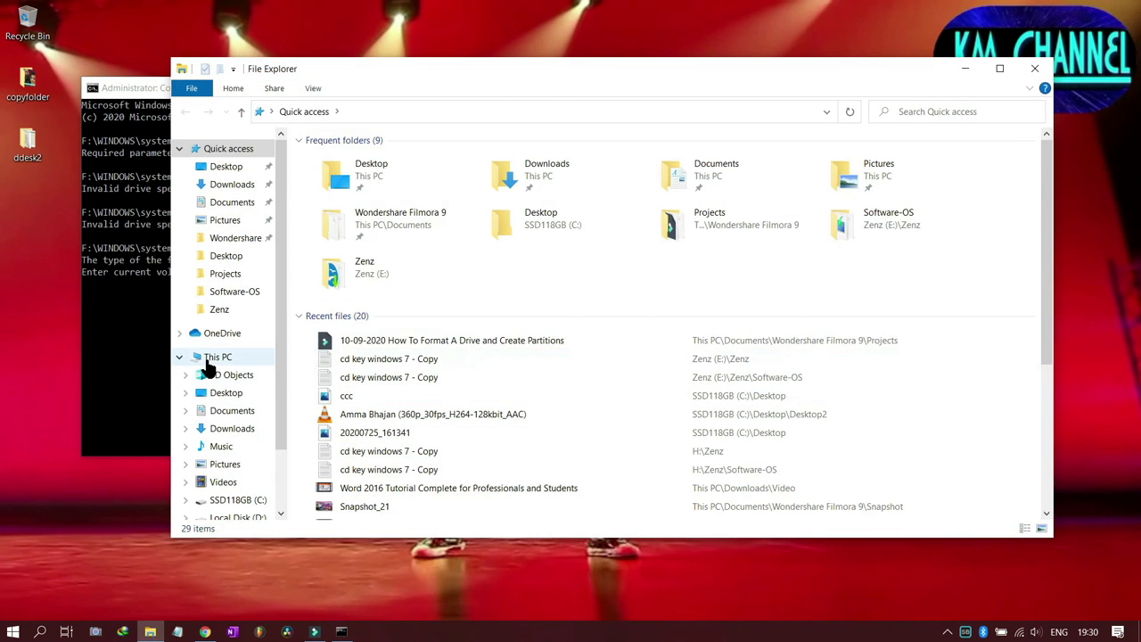
pyautogui.click(210, 357)
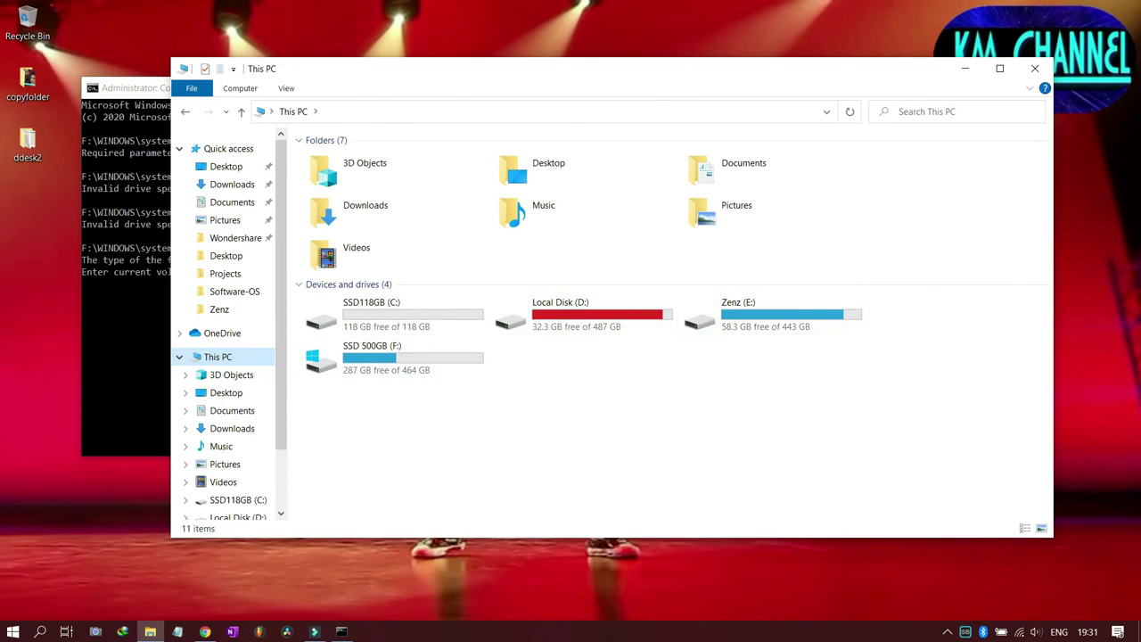
pyautogui.hotkey('alt', 'Tab')
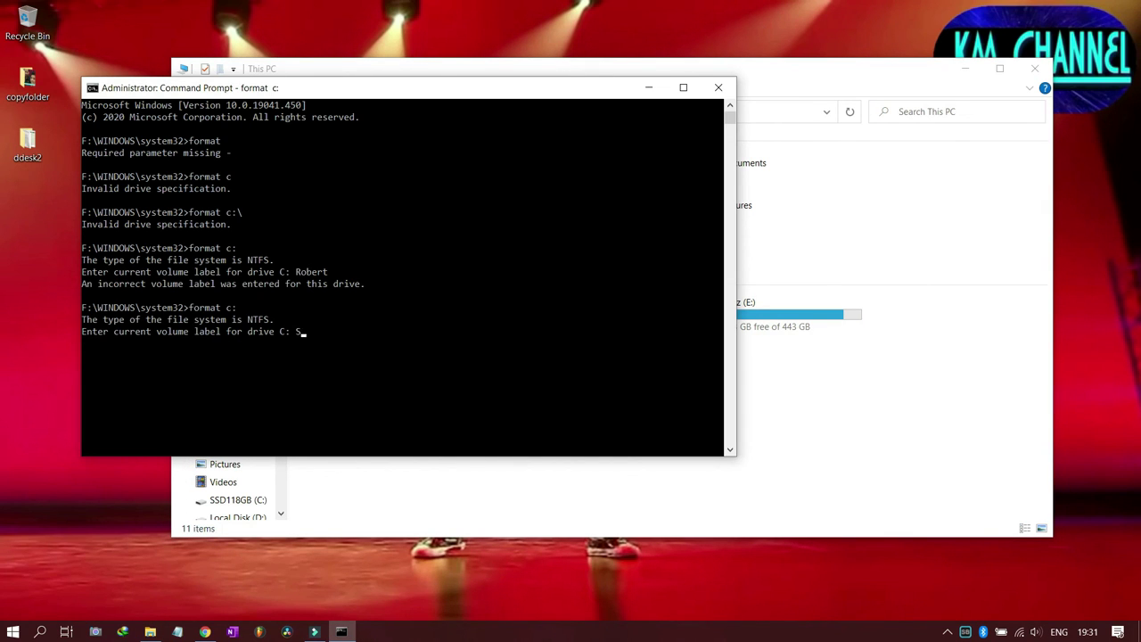
# Check drive C:'s label in This PC, enter SSD118GB as the current volume label, and answer n to the format confirmation.
pyautogui.click(584, 506)
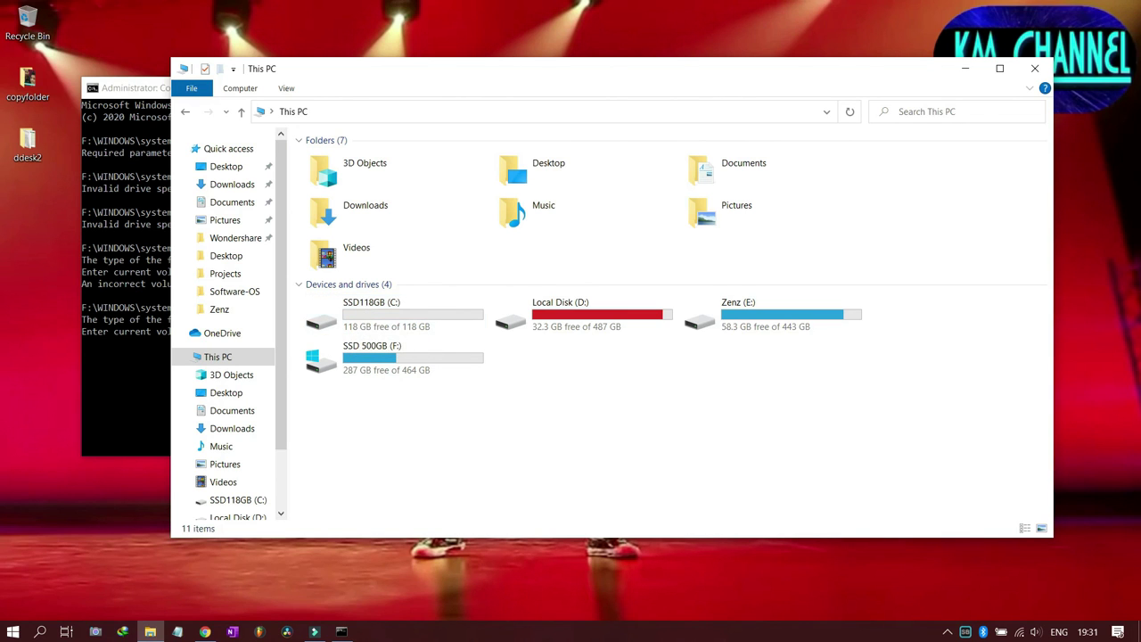
pyautogui.hotkey('alt', 'Tab')
pyautogui.write('SSD')
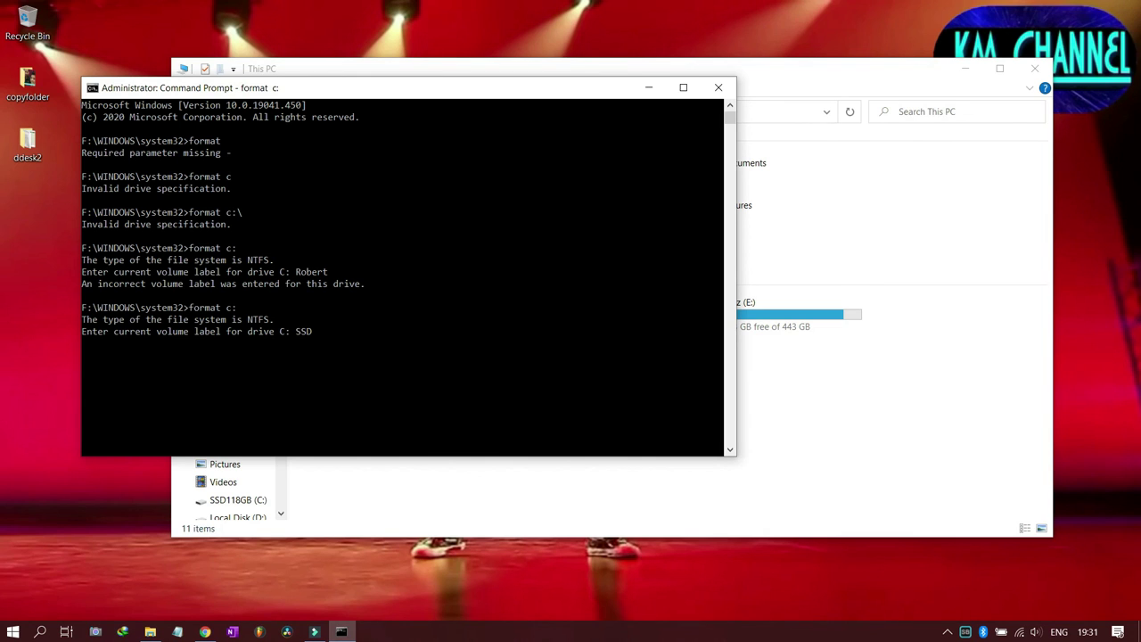
pyautogui.write('118GB')
pyautogui.press('Return')
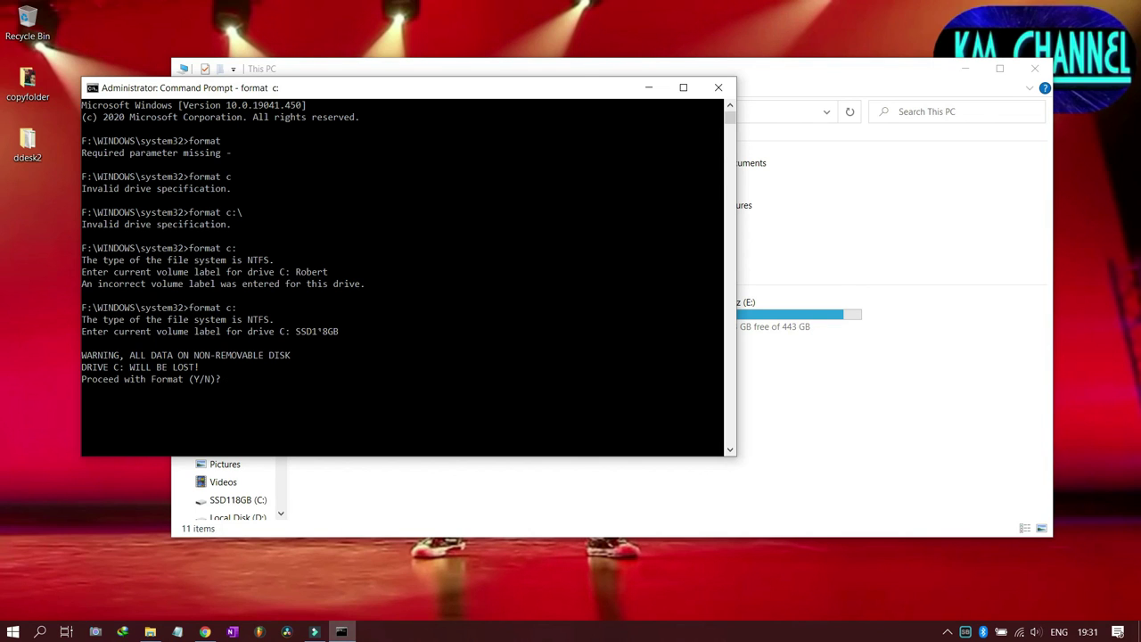
pyautogui.write('n')
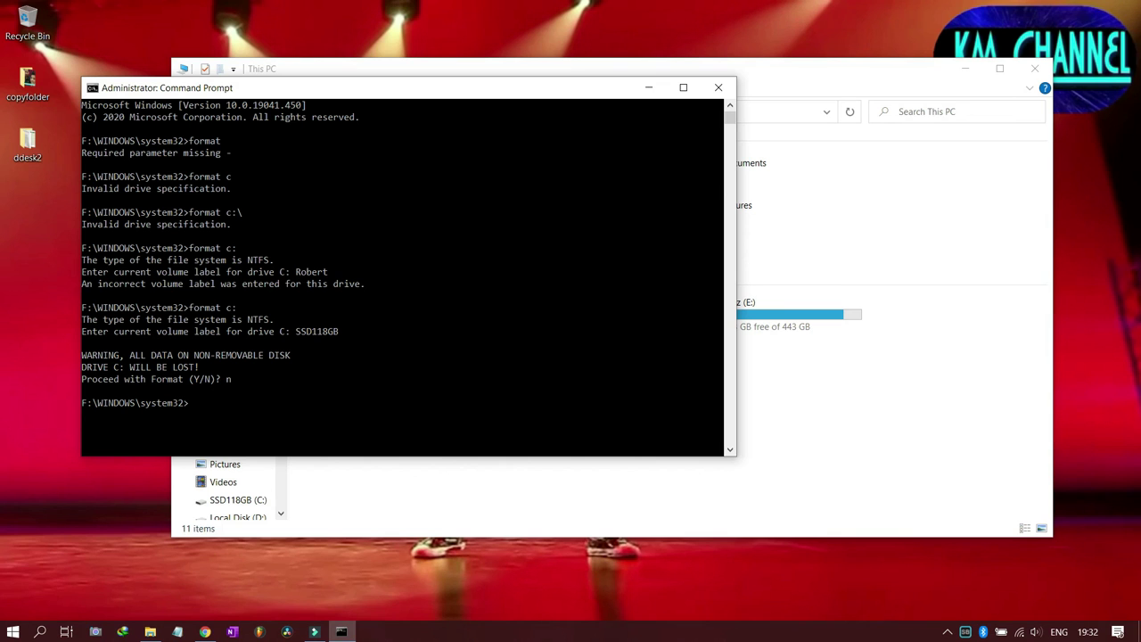
# Move the Command Prompt window aside, review the format commands in full screen, and return it to a window.
pyautogui.moveTo(498, 97); pyautogui.dragTo(802, 158)
pyautogui.click(795, 286)
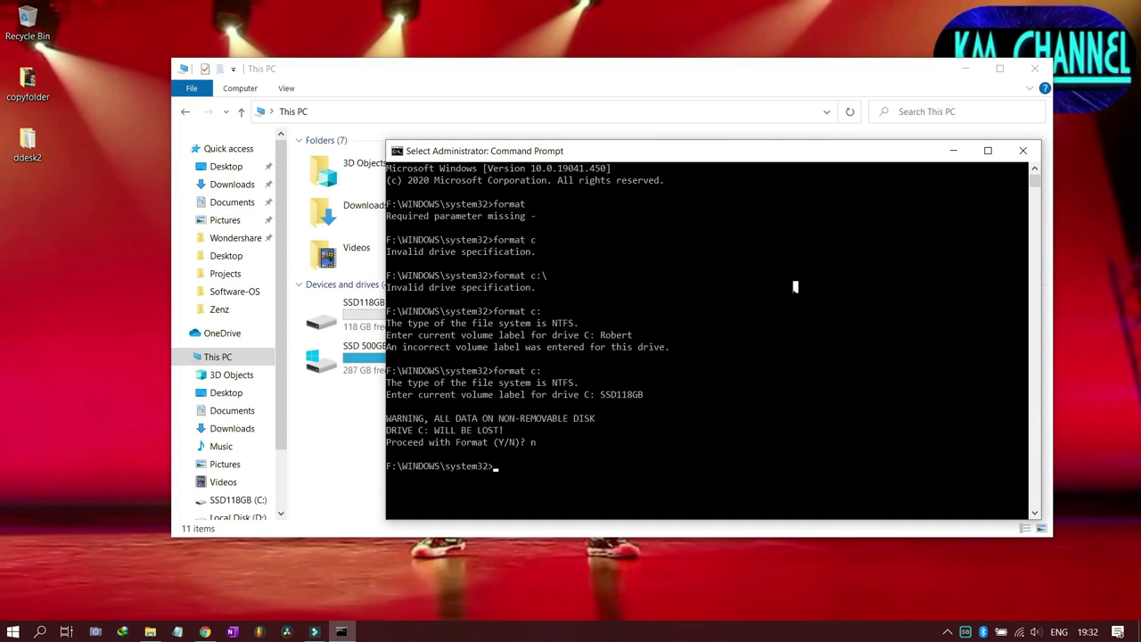
pyautogui.hotkey('alt', 'Return')
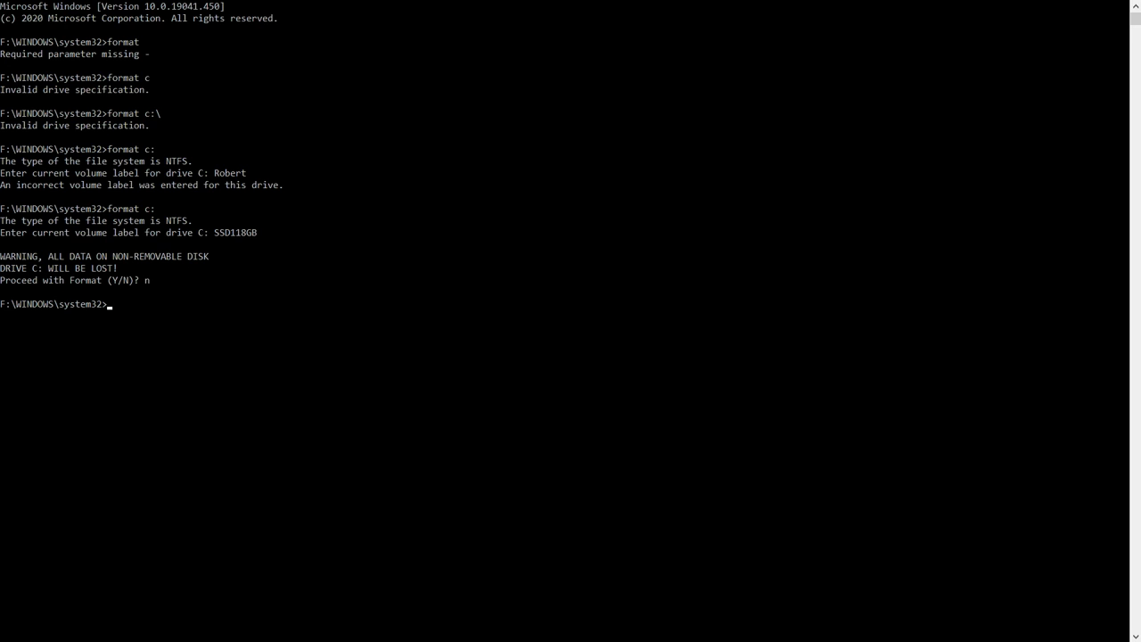
pyautogui.hotkey('alt', 'Return')
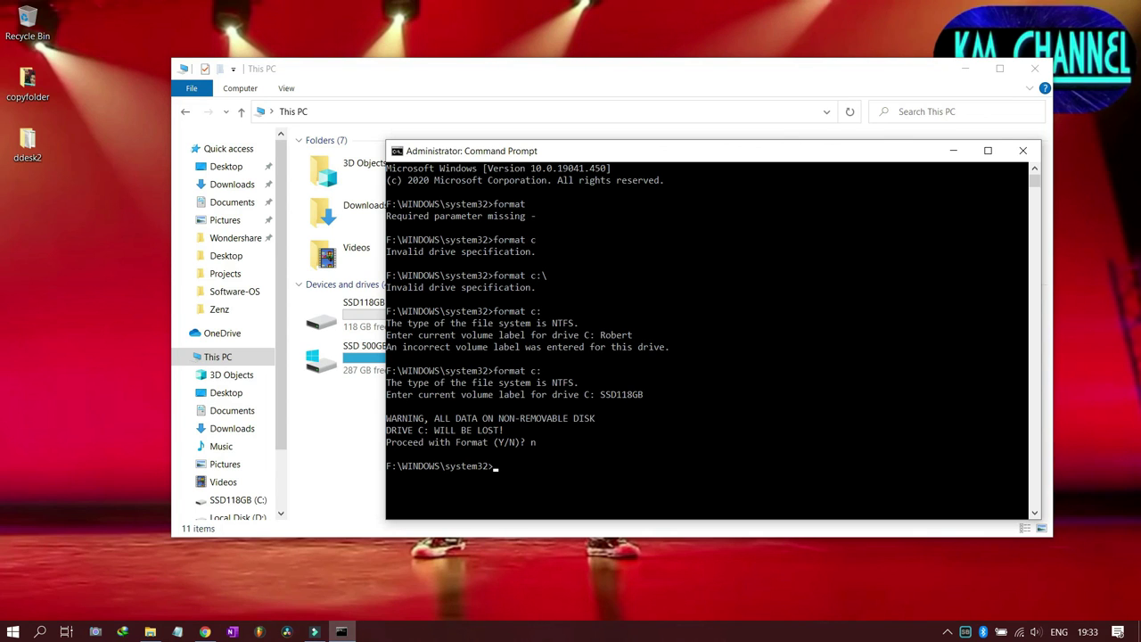
pyautogui.moveTo(779, 153); pyautogui.dragTo(570, 245)
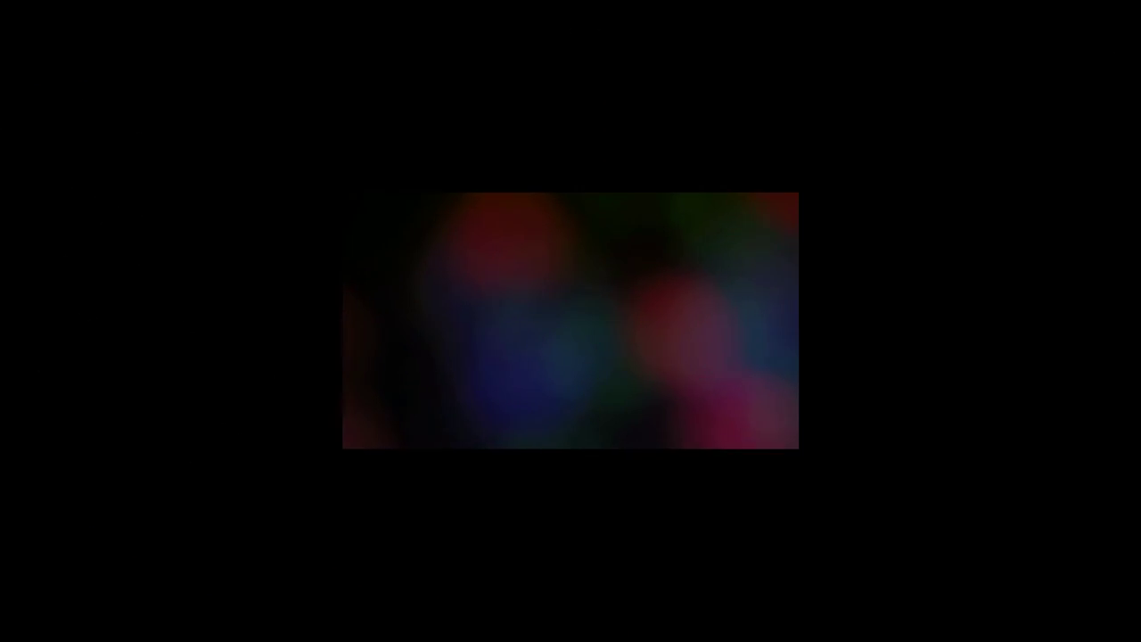